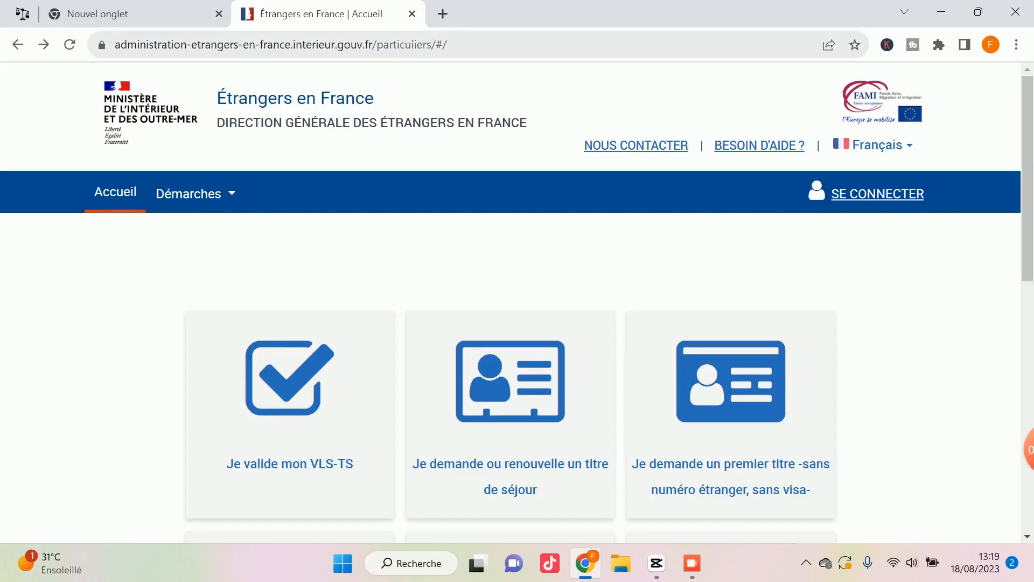
# Open the sign-in page of the Étrangers en France site.
pyautogui.click(399, 48)
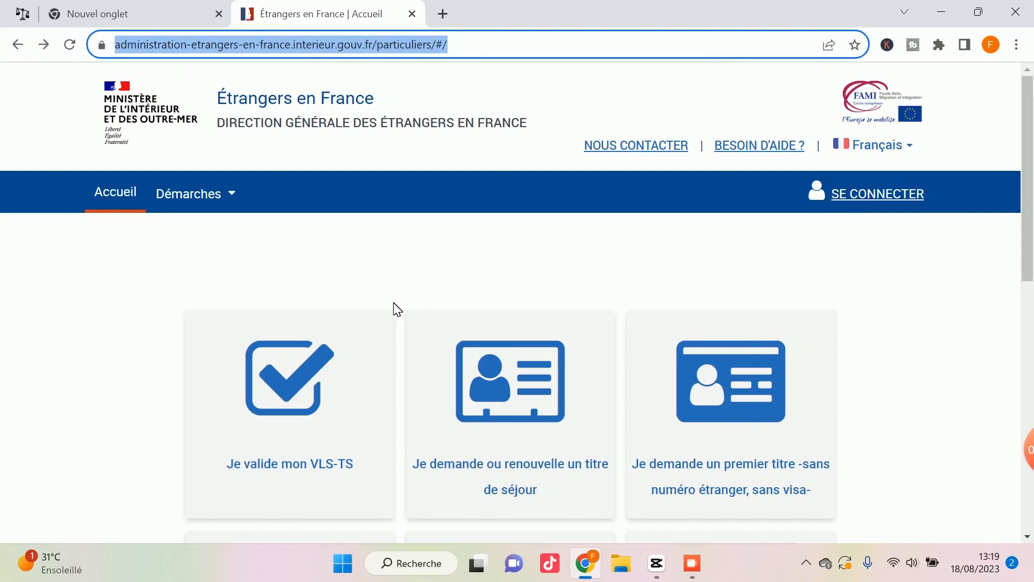
pyautogui.scroll(-4, 396, 309)
pyautogui.scroll(4, 396, 309)
pyautogui.click(878, 195)
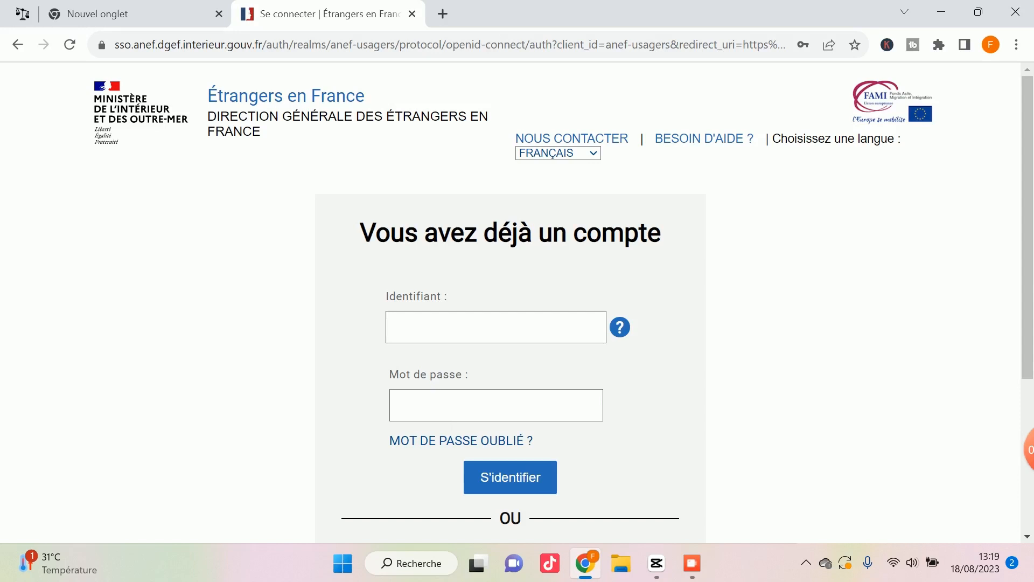
# Open the forgotten-password form, review which identifier it requires, and go back.
pyautogui.scroll(-1, 455, 429)
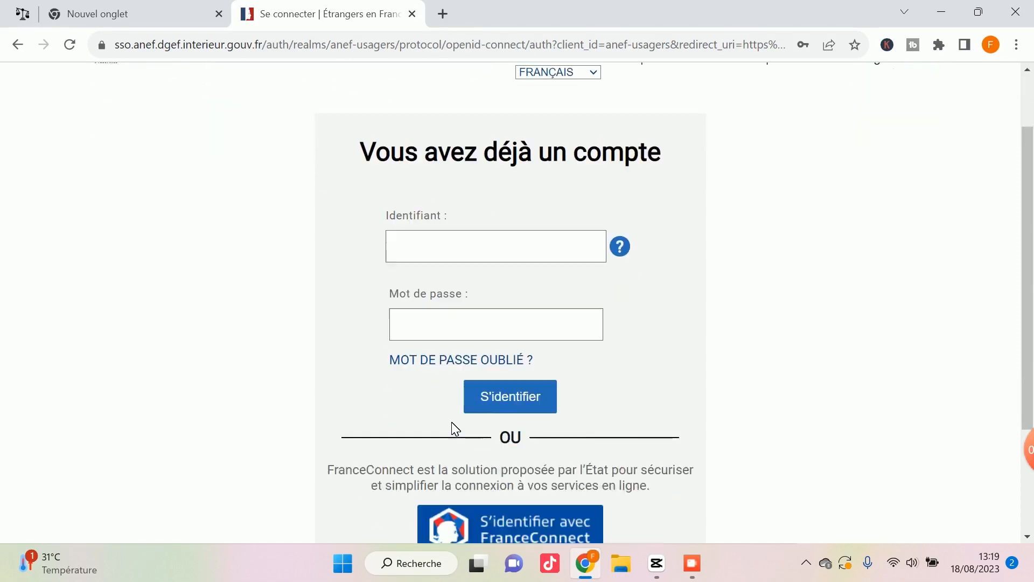
pyautogui.click(470, 362)
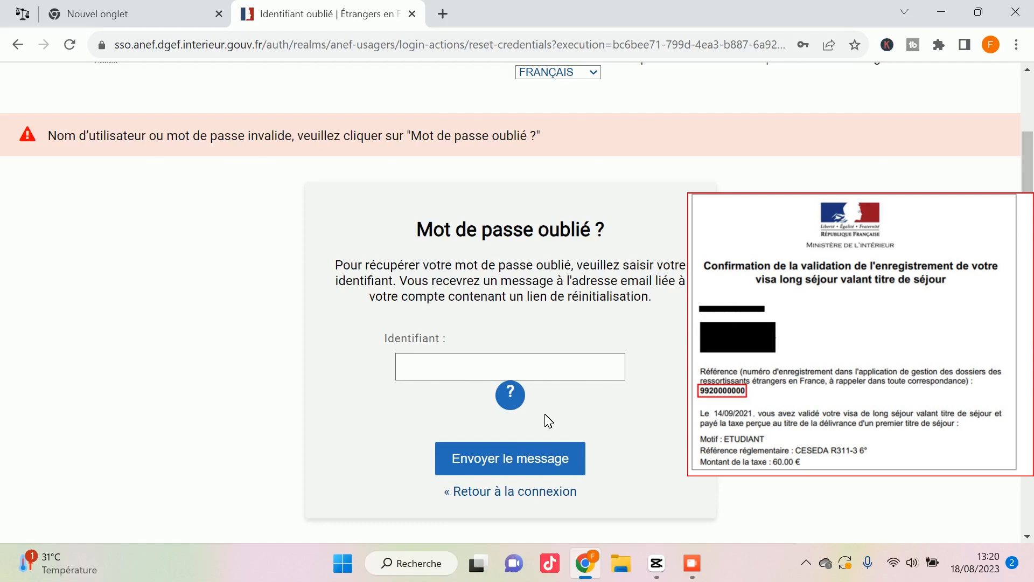
pyautogui.scroll(2, 549, 420)
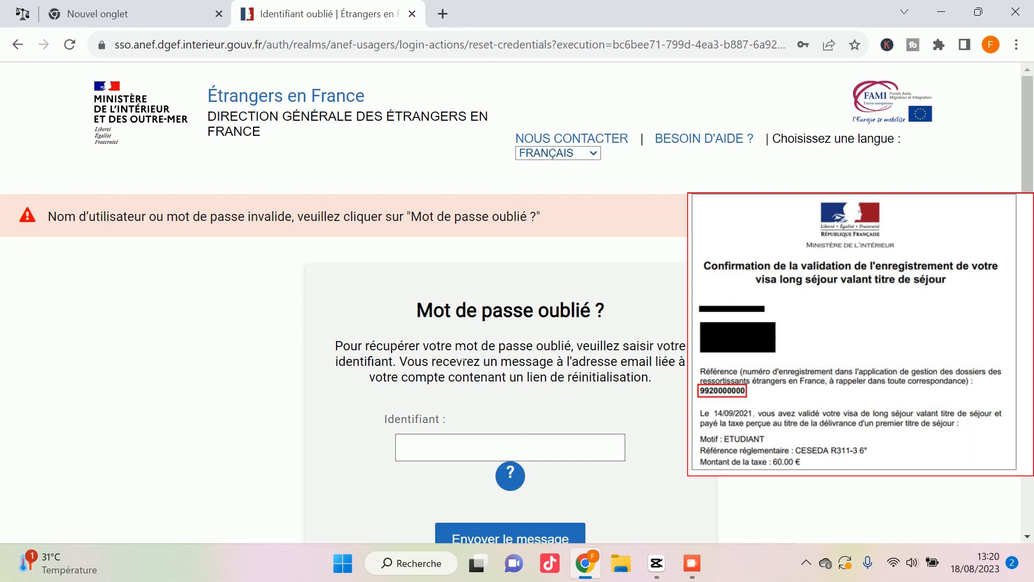
pyautogui.click(18, 45)
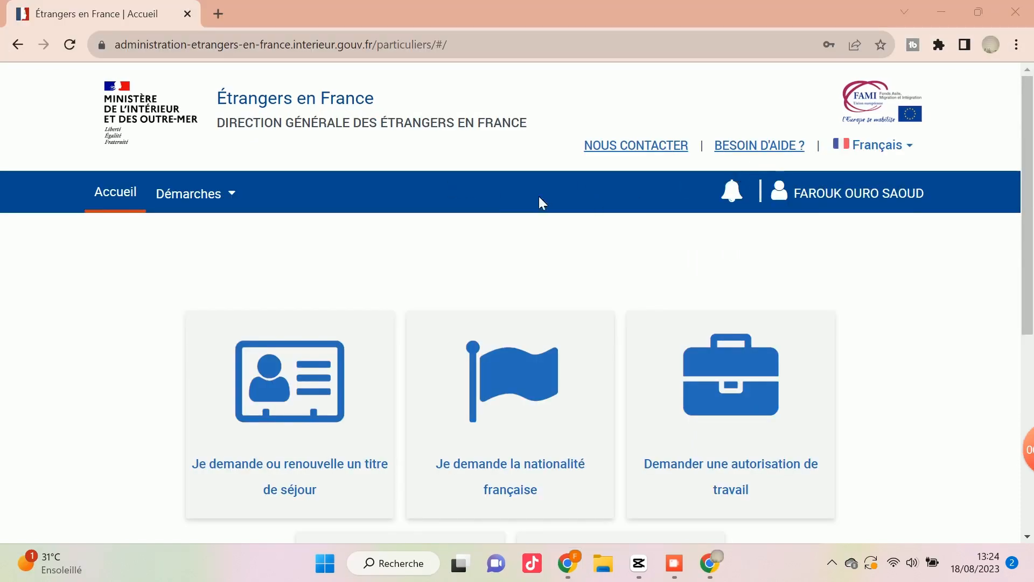
# Begin a residence permit request or renewal for Moi-même (à partir de 16 ans).
pyautogui.scroll(-2, 428, 297)
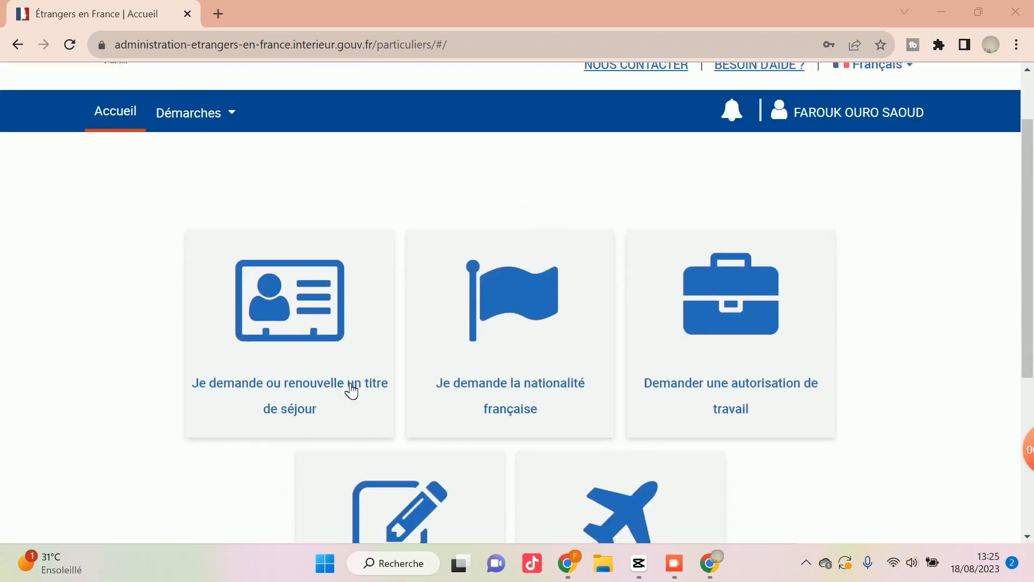
pyautogui.click(327, 371)
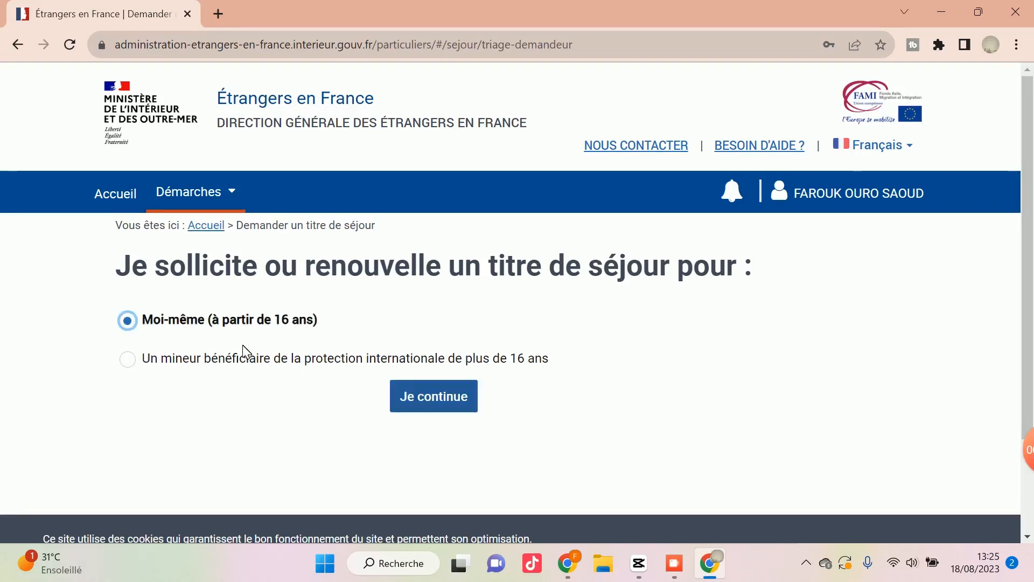
pyautogui.click(450, 402)
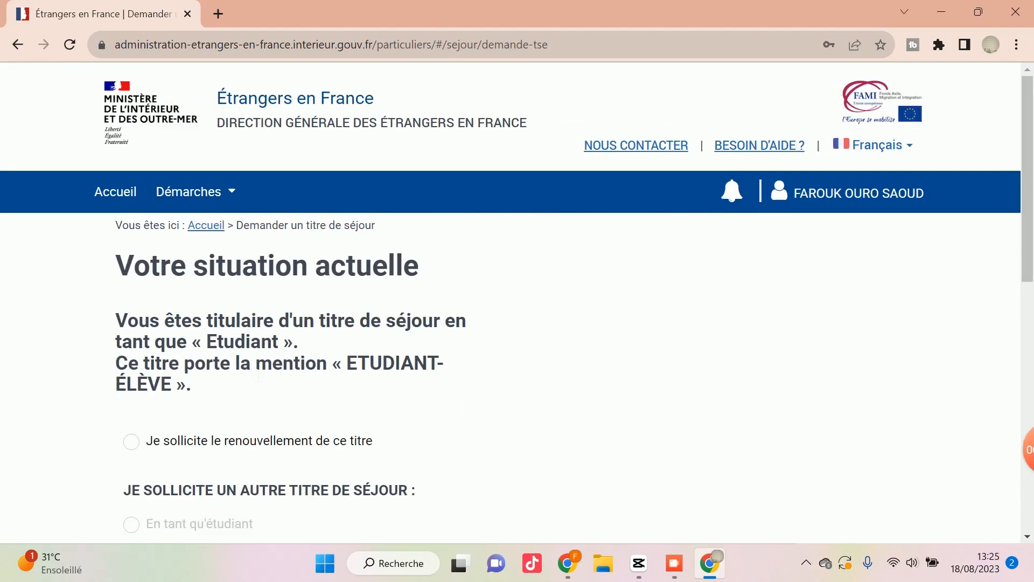
# Choose "Je sollicite le renouvellement de ce titre" for the current student permit and start the request.
pyautogui.scroll(-1, 226, 372)
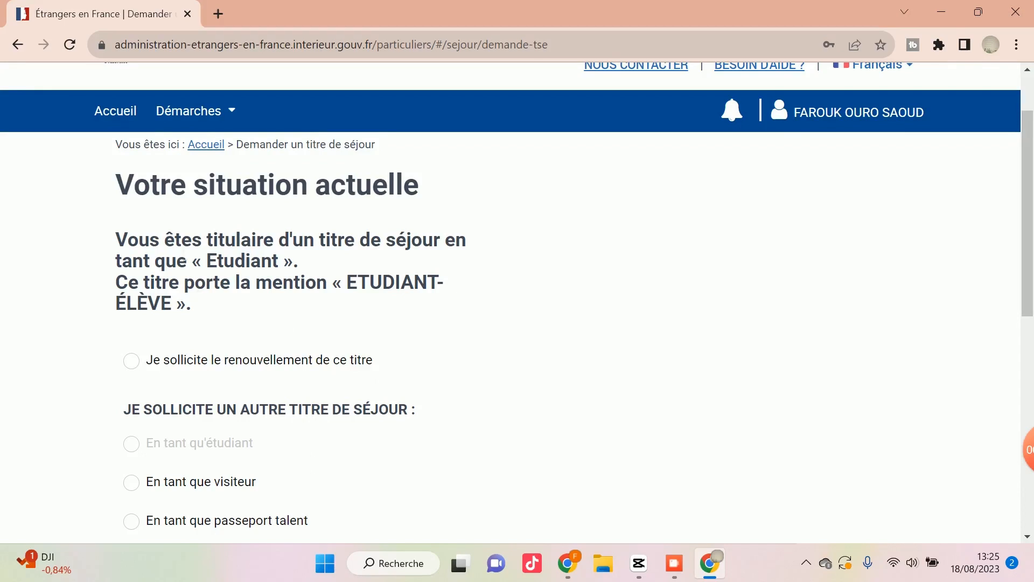
pyautogui.click(147, 365)
pyautogui.scroll(-1, 161, 366)
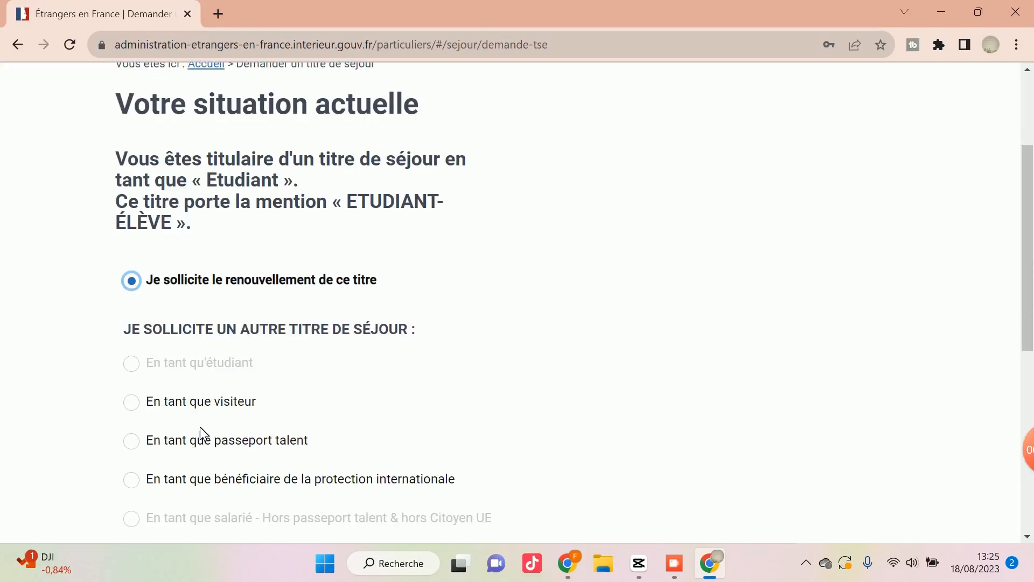
pyautogui.scroll(-1, 201, 432)
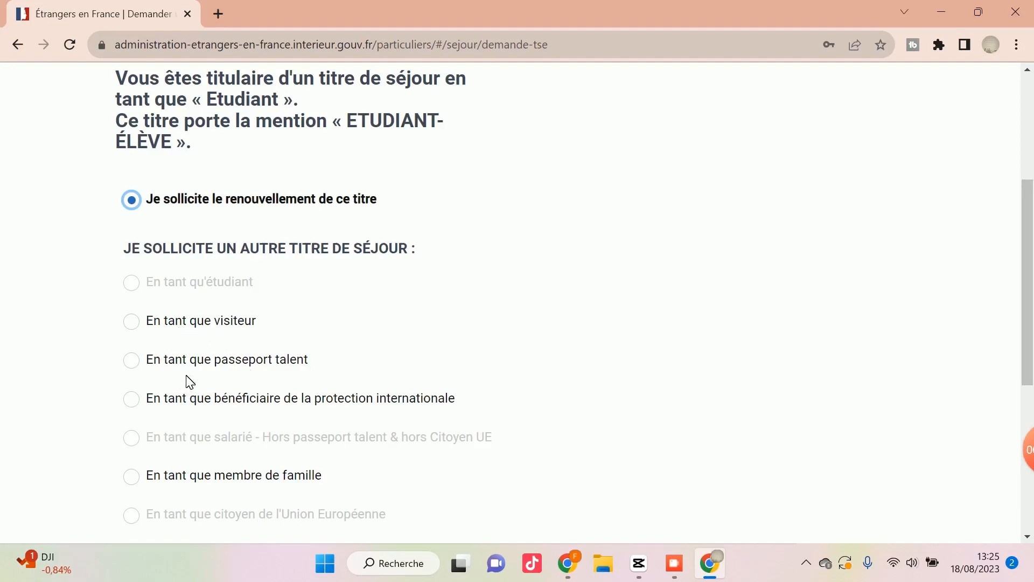
pyautogui.scroll(-1, 237, 414)
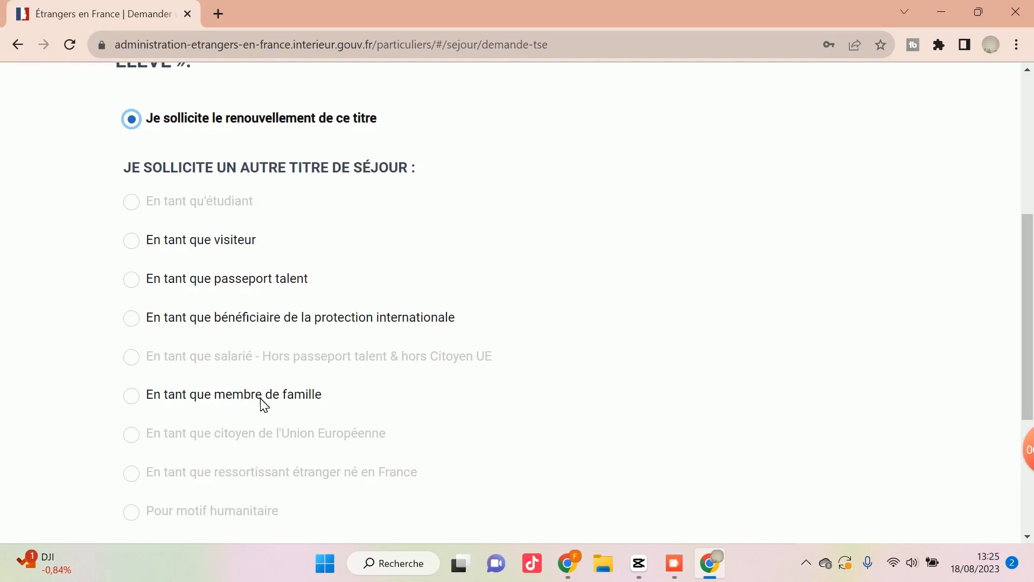
pyautogui.scroll(1, 171, 380)
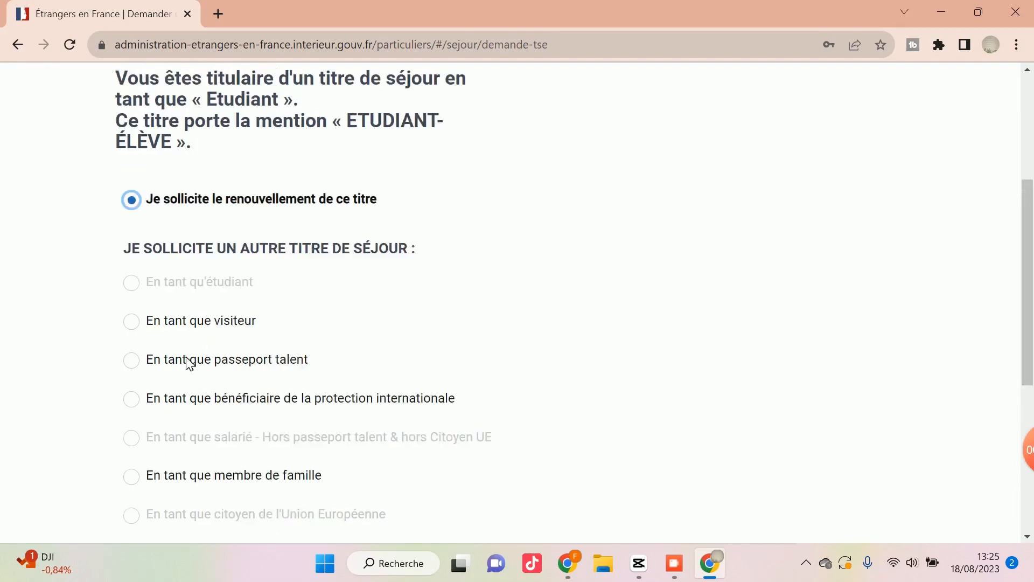
pyautogui.scroll(1, 257, 233)
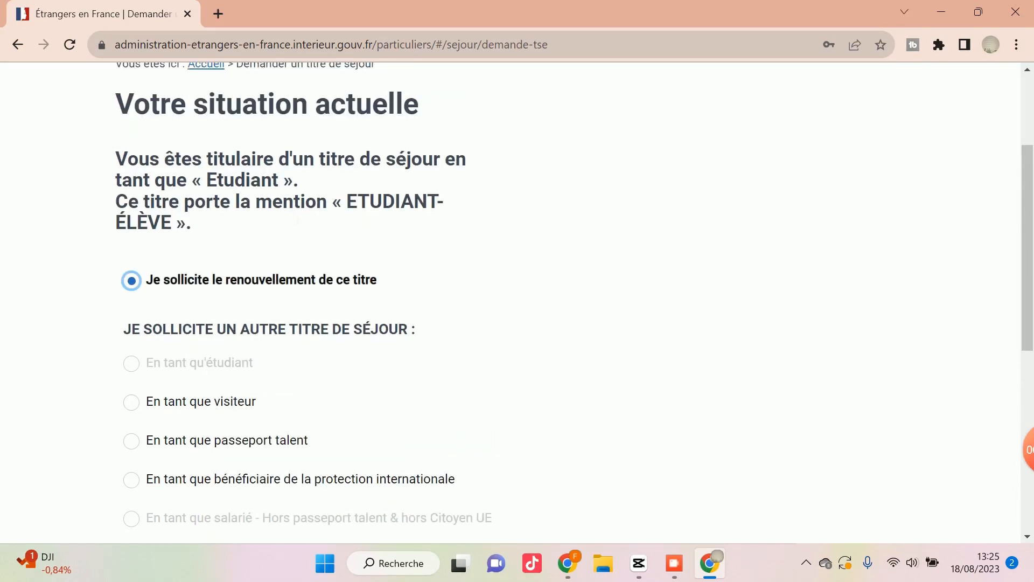
pyautogui.scroll(-6, 219, 397)
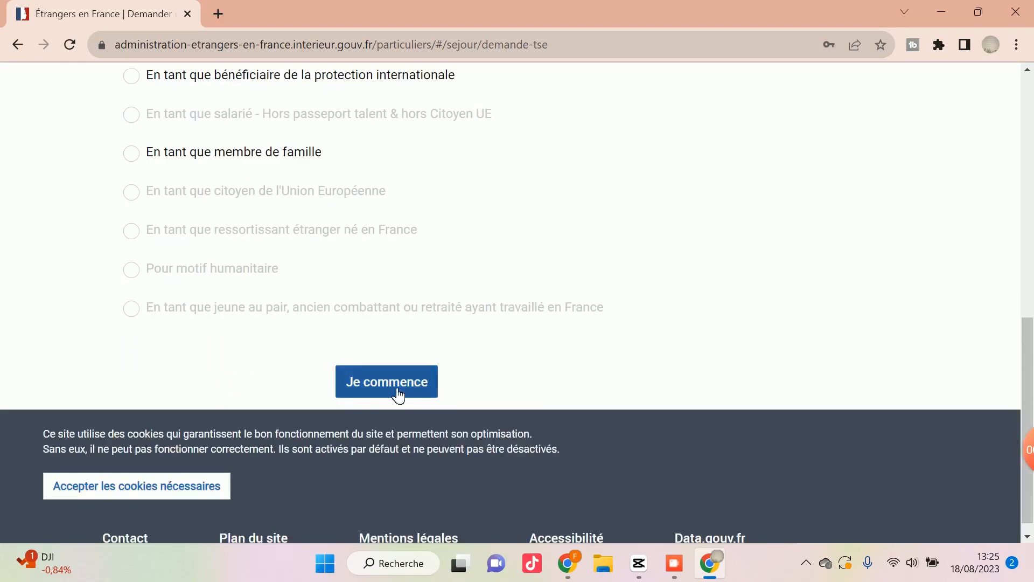
pyautogui.click(399, 395)
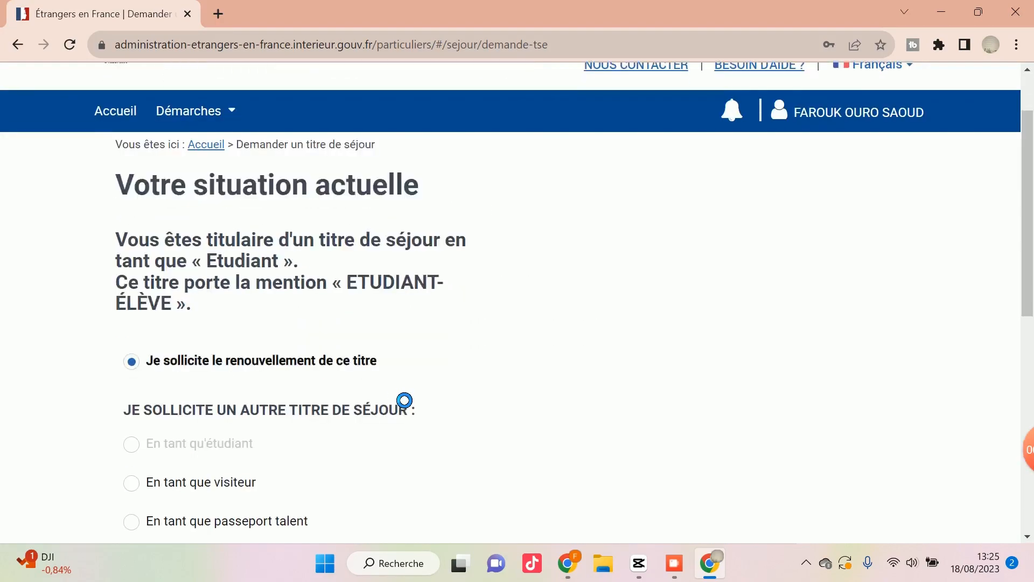
# Review the six stages and the documents to attach, and begin the online application.
pyautogui.scroll(-5, 396, 395)
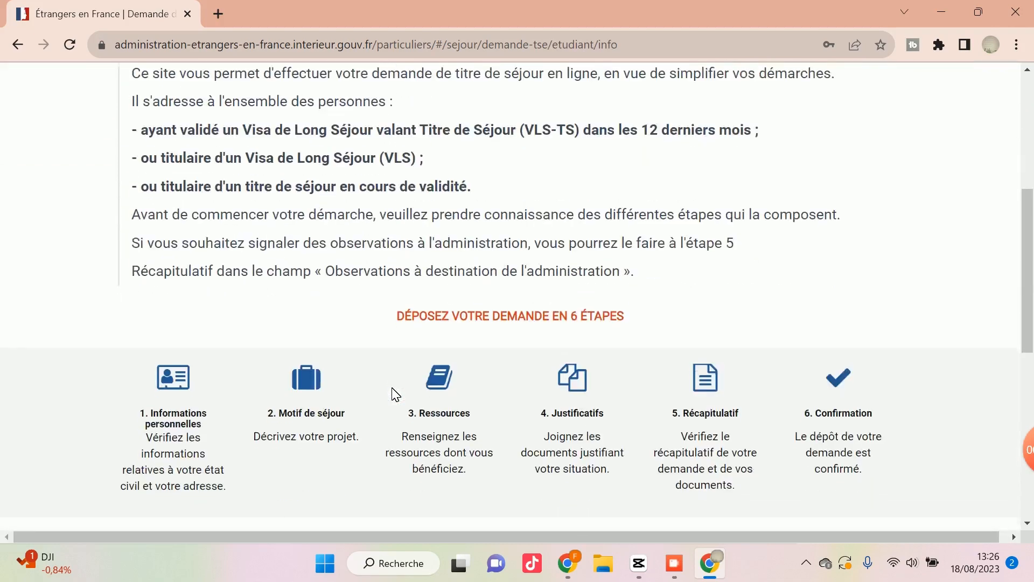
pyautogui.scroll(1, 395, 393)
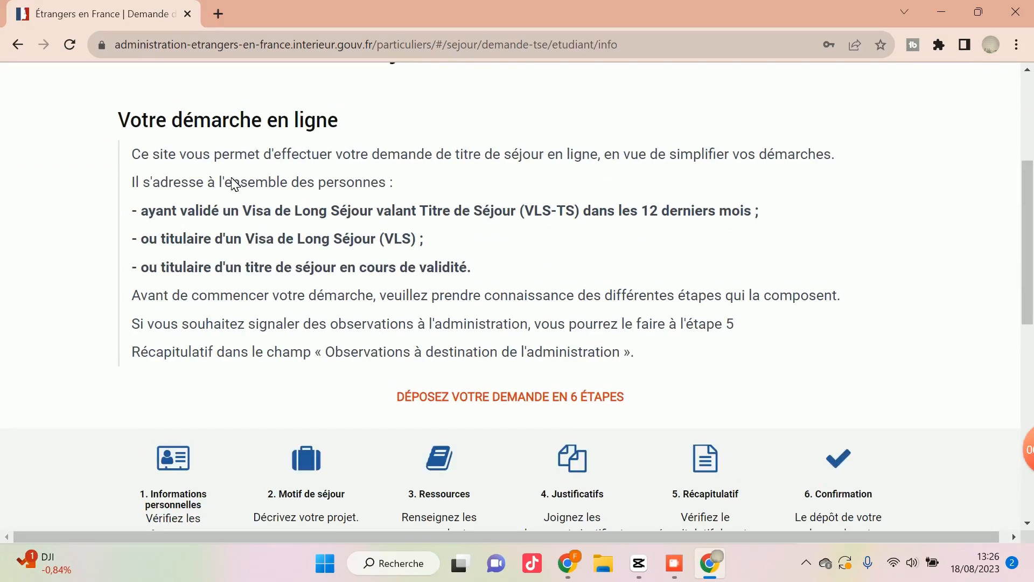
pyautogui.scroll(-1, 322, 296)
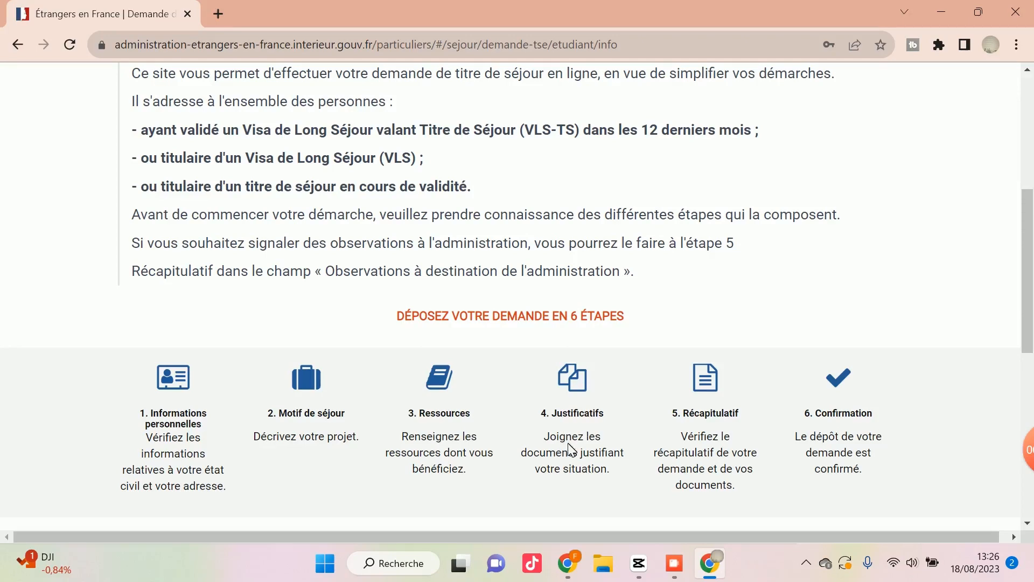
pyautogui.scroll(-4, 188, 401)
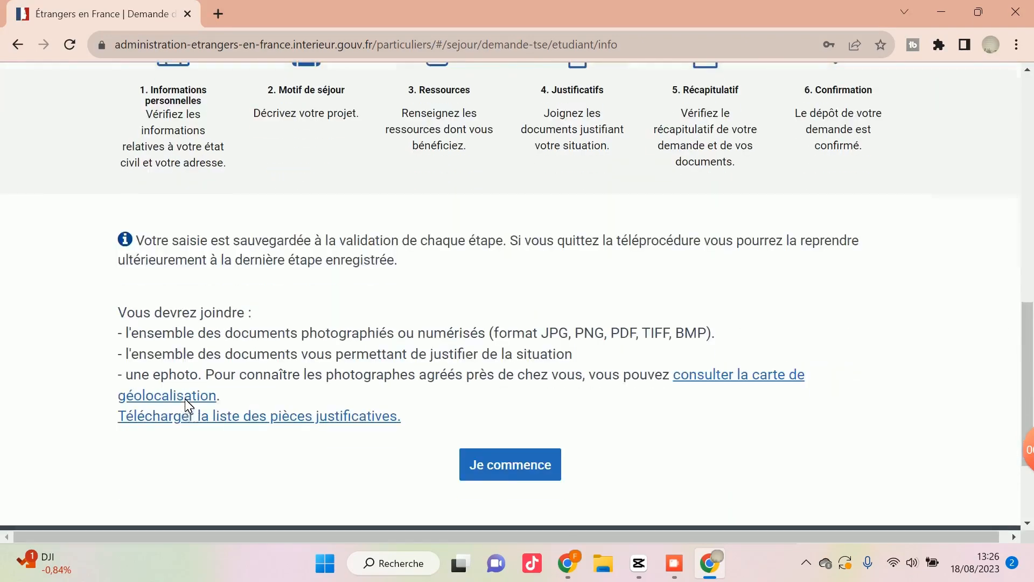
pyautogui.click(512, 471)
# Answer Non to being married, in a civil partnership or cohabiting, and Non to having children in France.
pyautogui.scroll(-3, 247, 468)
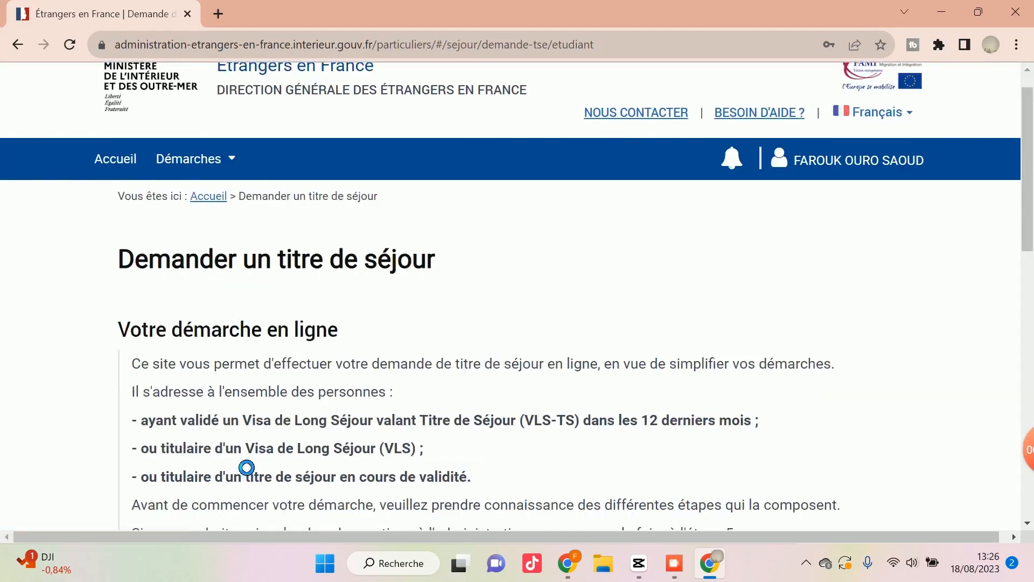
pyautogui.scroll(-1, 247, 467)
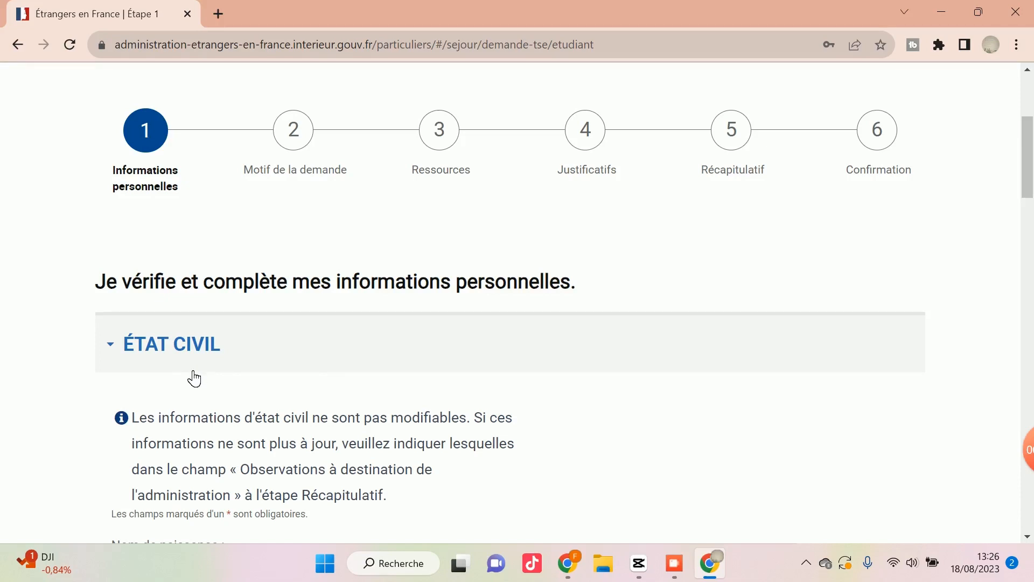
pyautogui.scroll(-5, 194, 379)
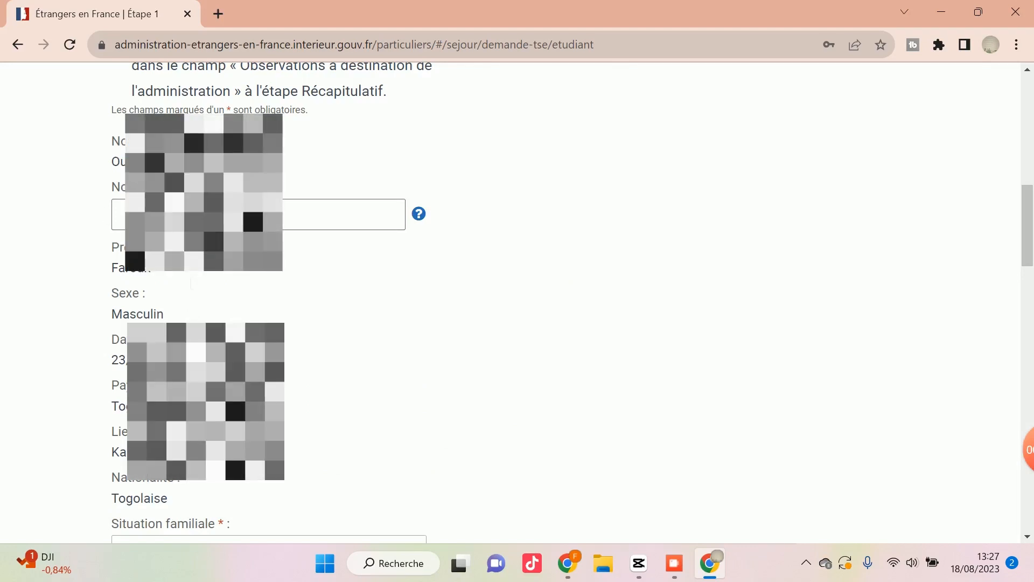
pyautogui.scroll(-3, 216, 226)
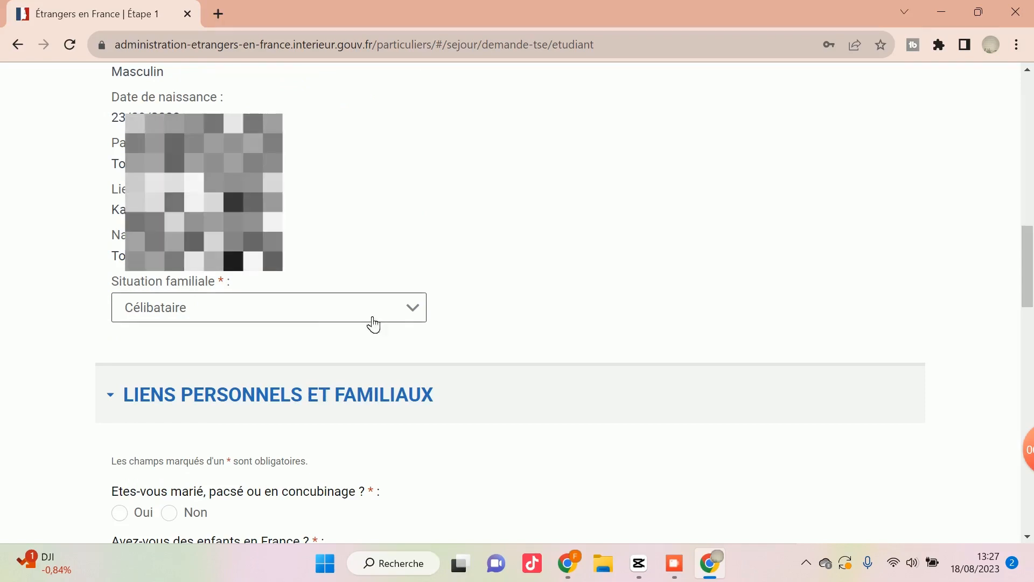
pyautogui.scroll(-3, 372, 326)
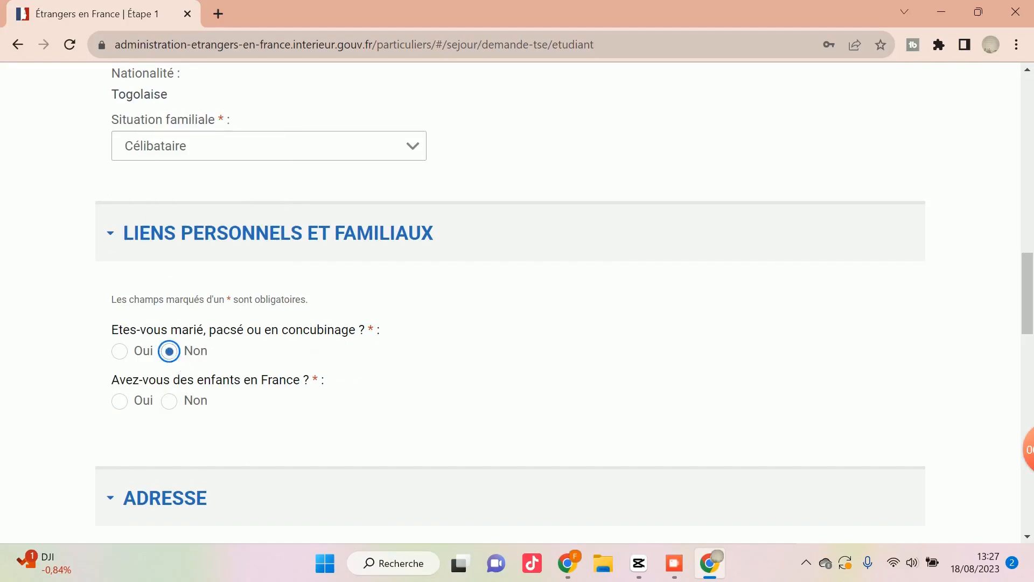
pyautogui.click(215, 407)
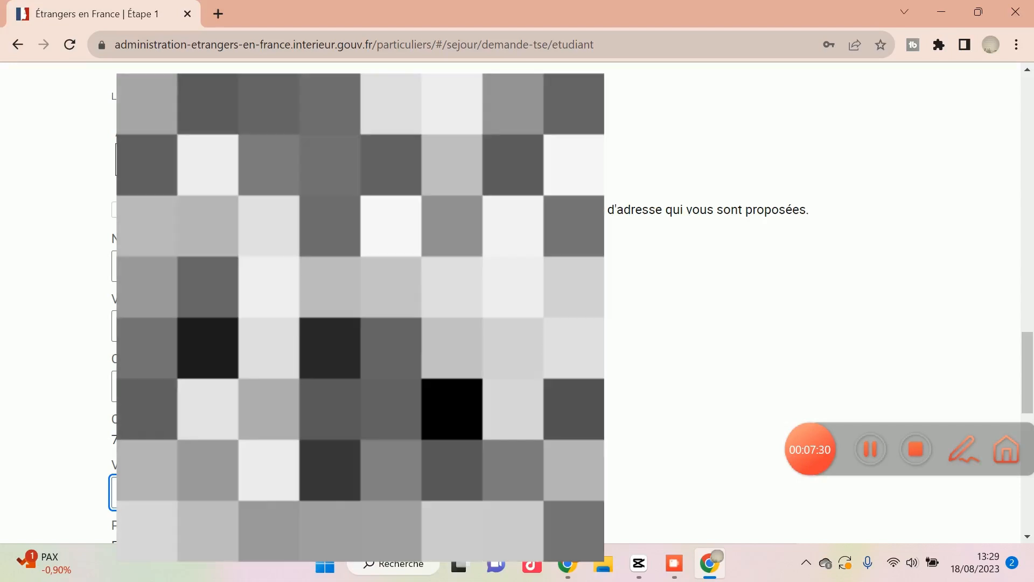
# Clear and re-enter the town field in the applicant's address.
pyautogui.press('BackSpace')
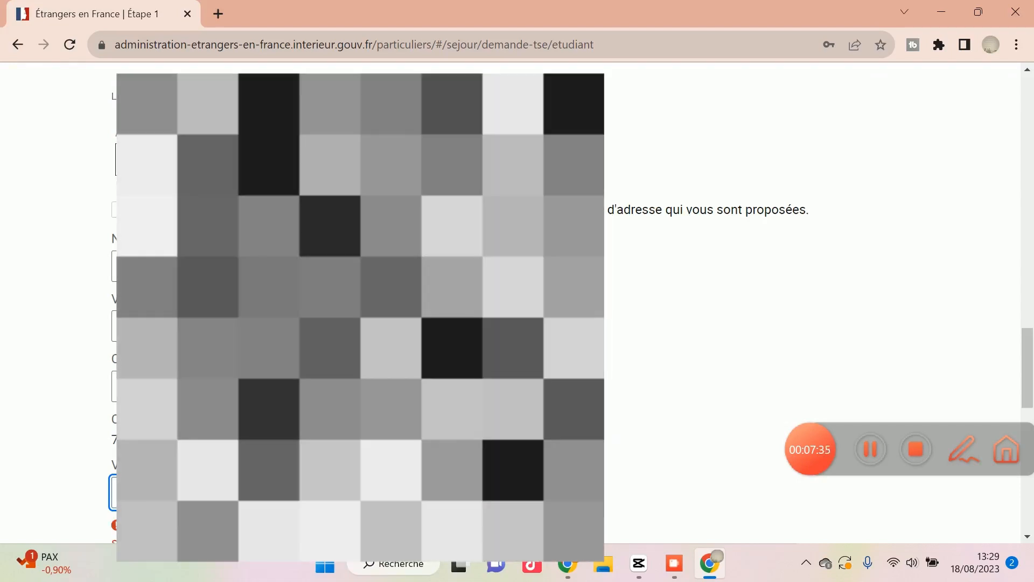
pyautogui.write('P')
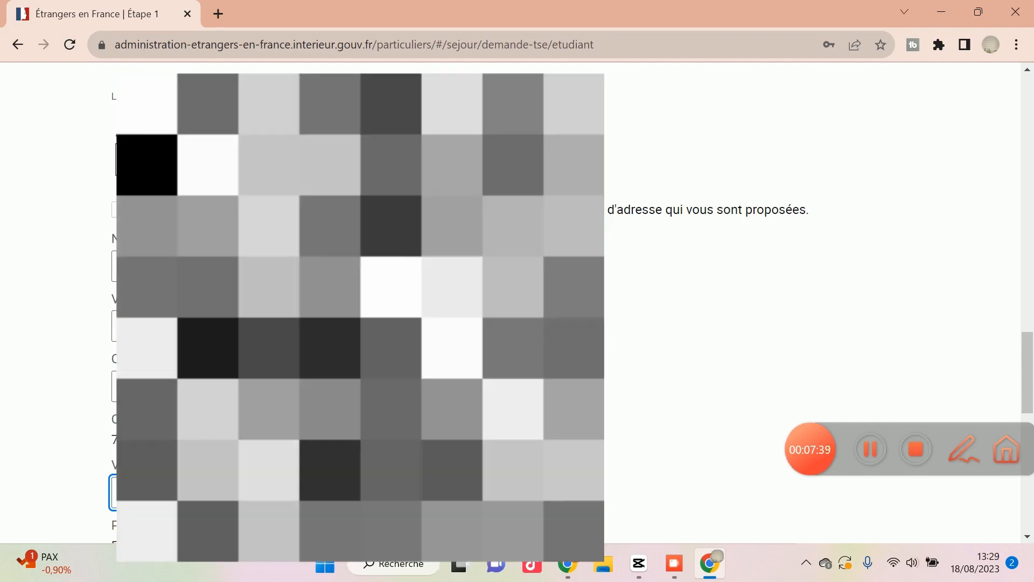
pyautogui.press('BackSpace')
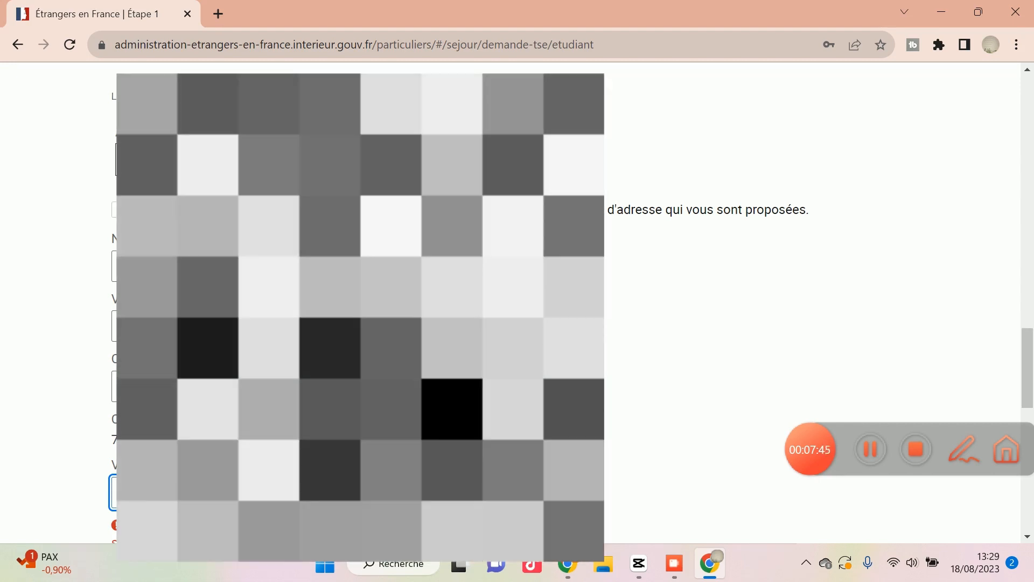
# Paste the applicant's phone number into the contact information, and save the personal information stage to continue.
pyautogui.scroll(-3, 755, 301)
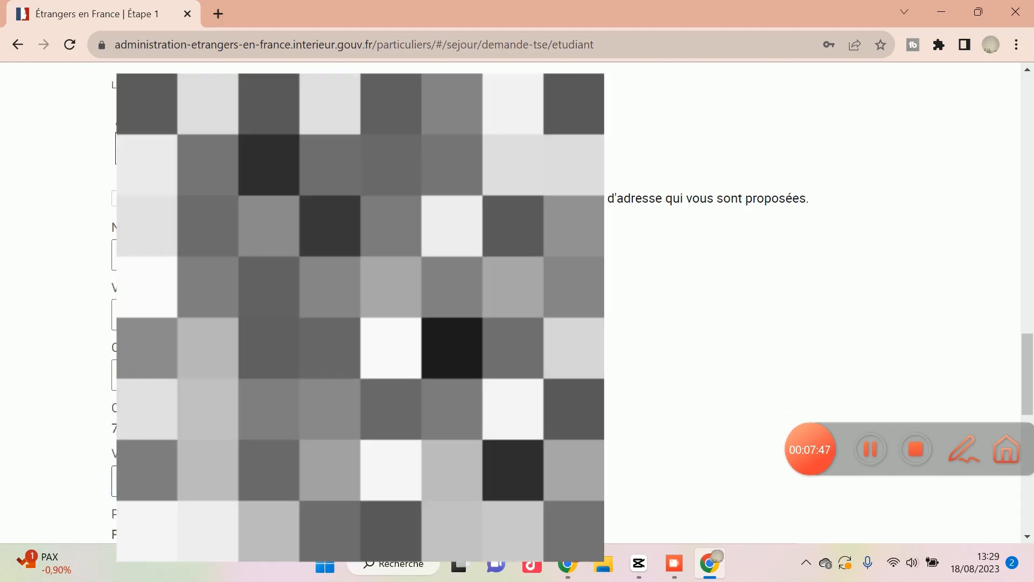
pyautogui.scroll(-1, 517, 302)
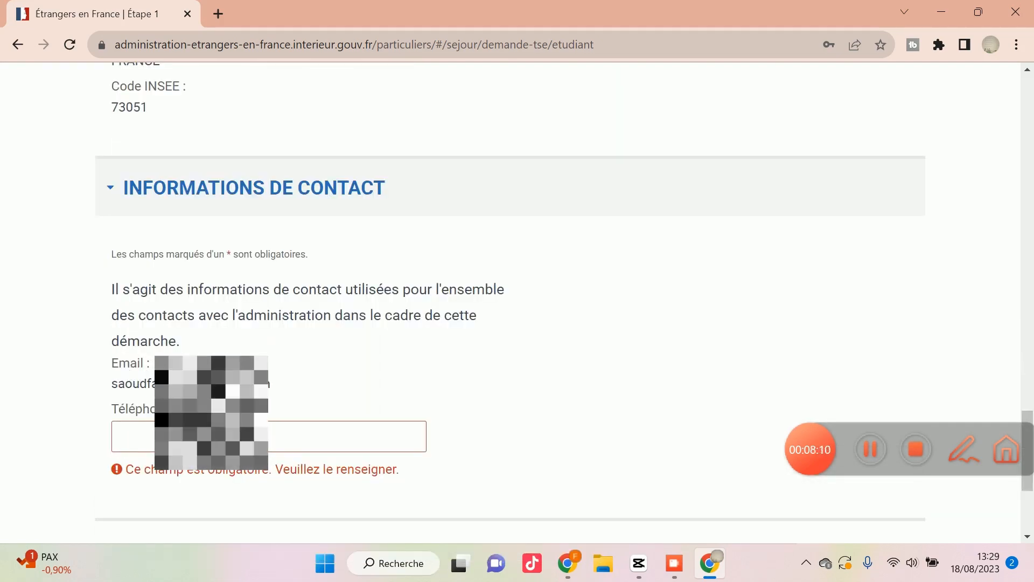
pyautogui.rightClick(146, 439)
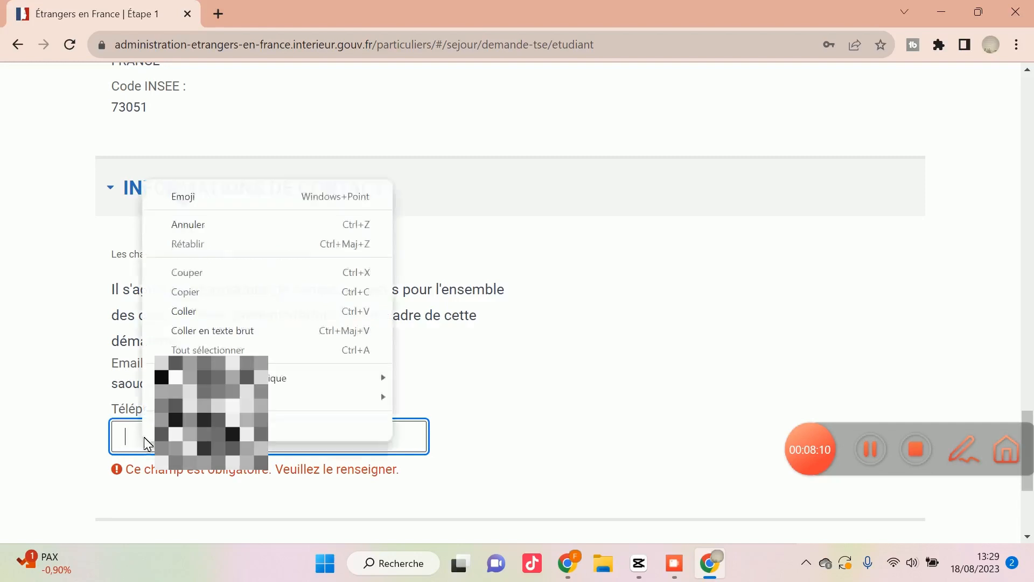
pyautogui.click(198, 313)
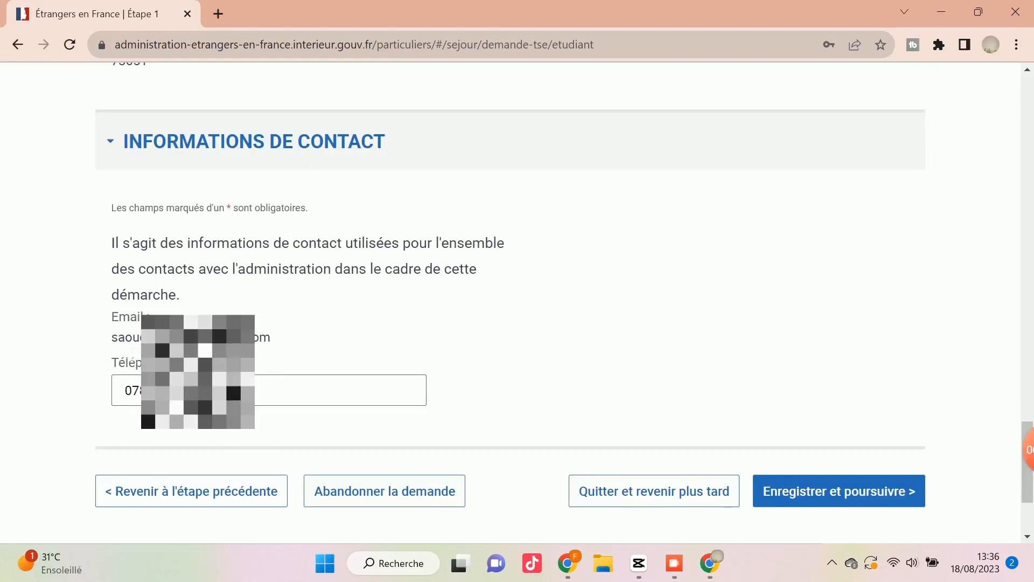
pyautogui.click(862, 500)
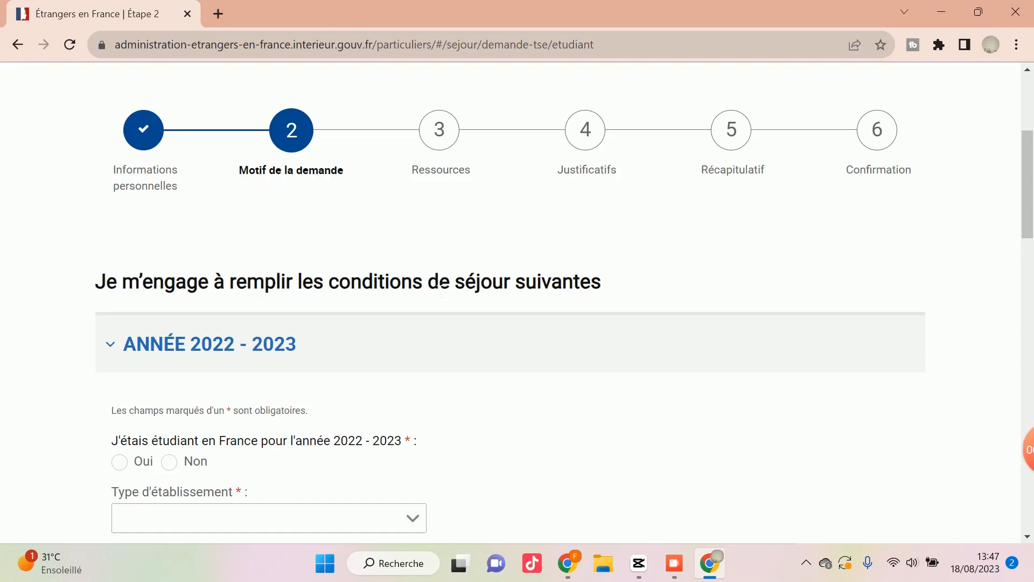
# Answer Oui to having been a student in France for 2022 - 2023, and set that year's establishment type to Université.
pyautogui.scroll(-3, 321, 270)
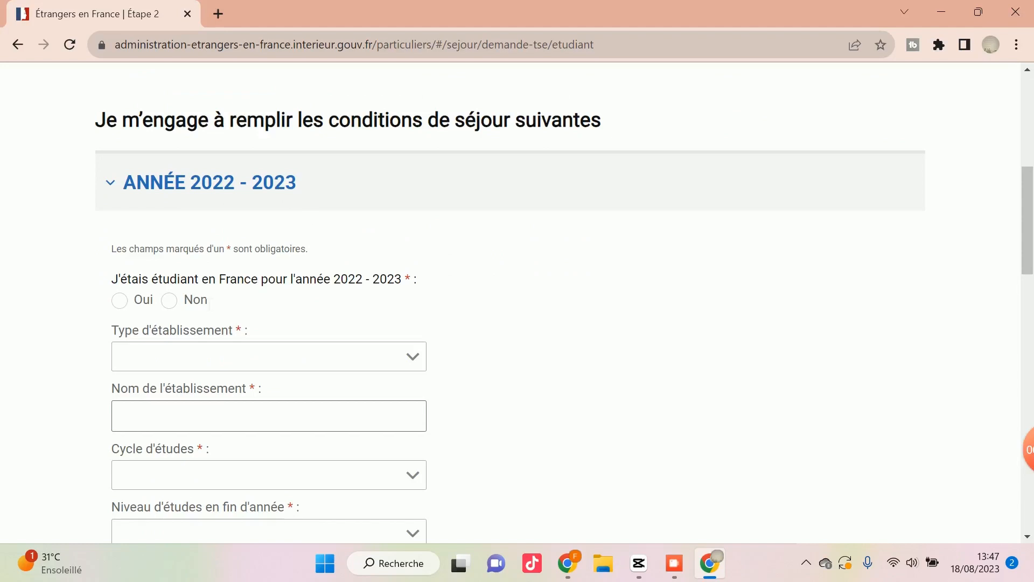
pyautogui.scroll(-2, 197, 302)
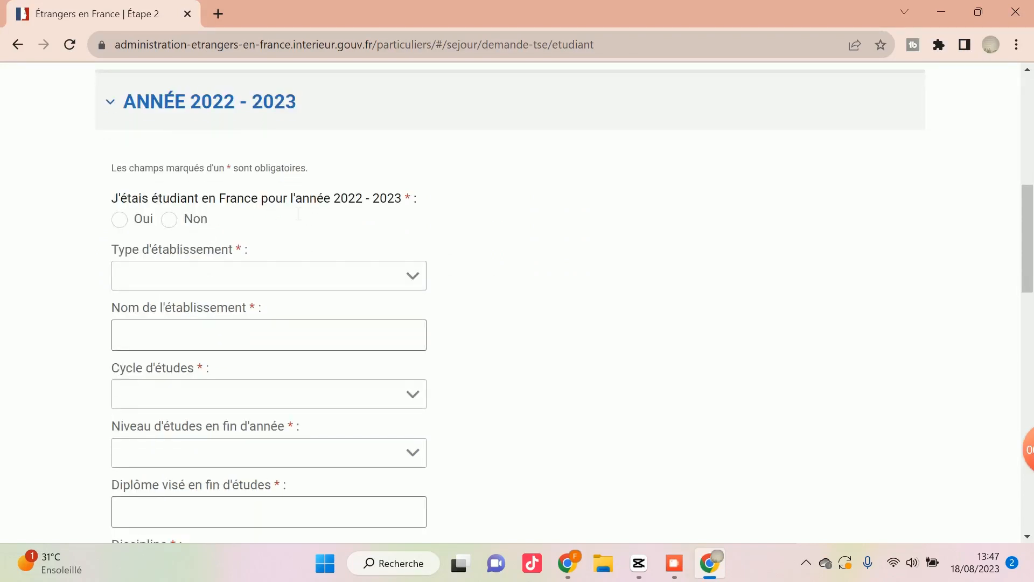
pyautogui.click(120, 220)
pyautogui.click(162, 284)
pyautogui.scroll(-3, 180, 362)
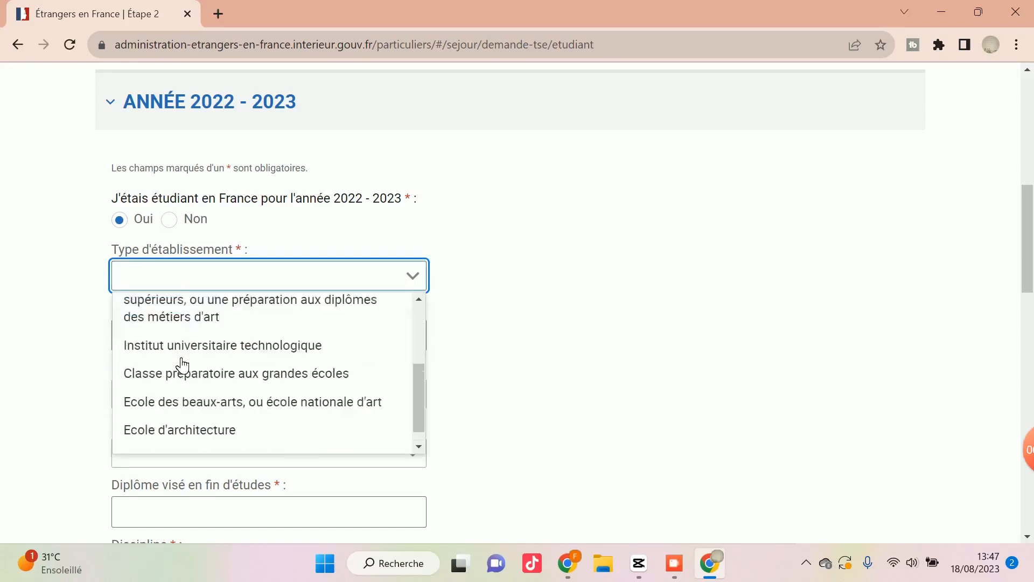
pyautogui.scroll(3, 185, 362)
pyautogui.scroll(-3, 161, 375)
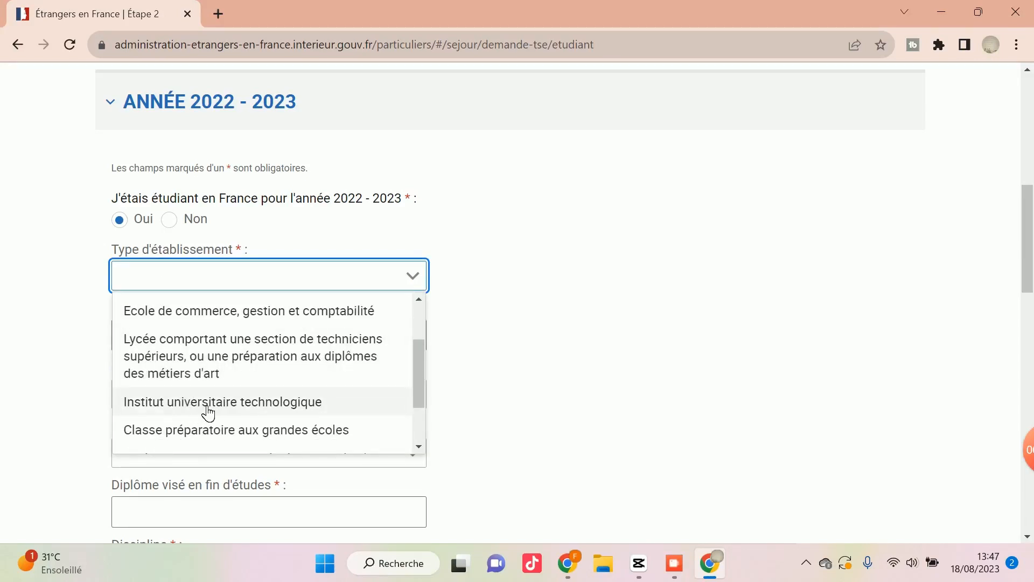
pyautogui.scroll(3, 185, 429)
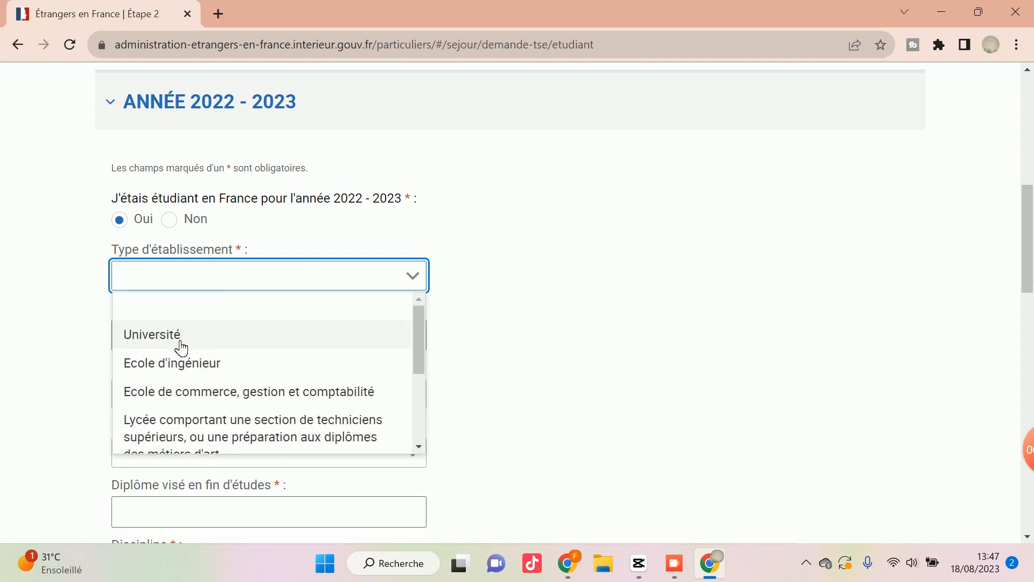
pyautogui.click(181, 347)
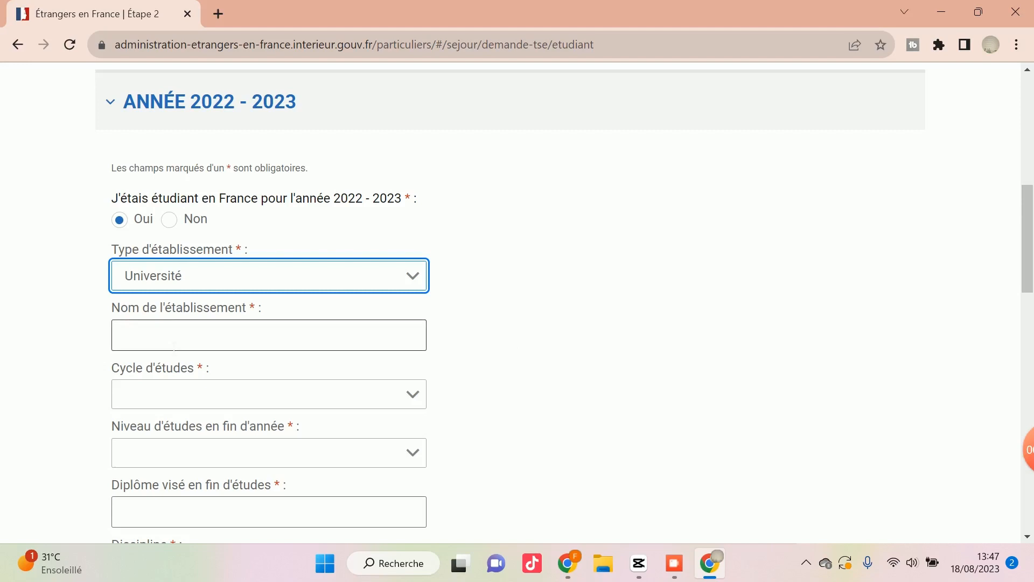
# Set the 2022 - 2023 study cycle to Licence and the end-of-year study level to L3.
pyautogui.scroll(-1, 156, 286)
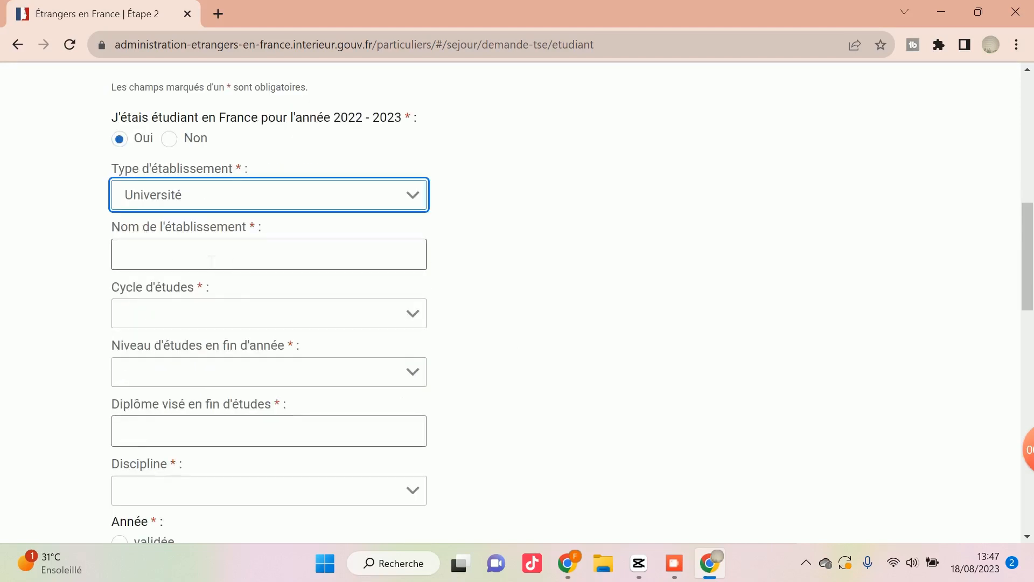
pyautogui.click(196, 320)
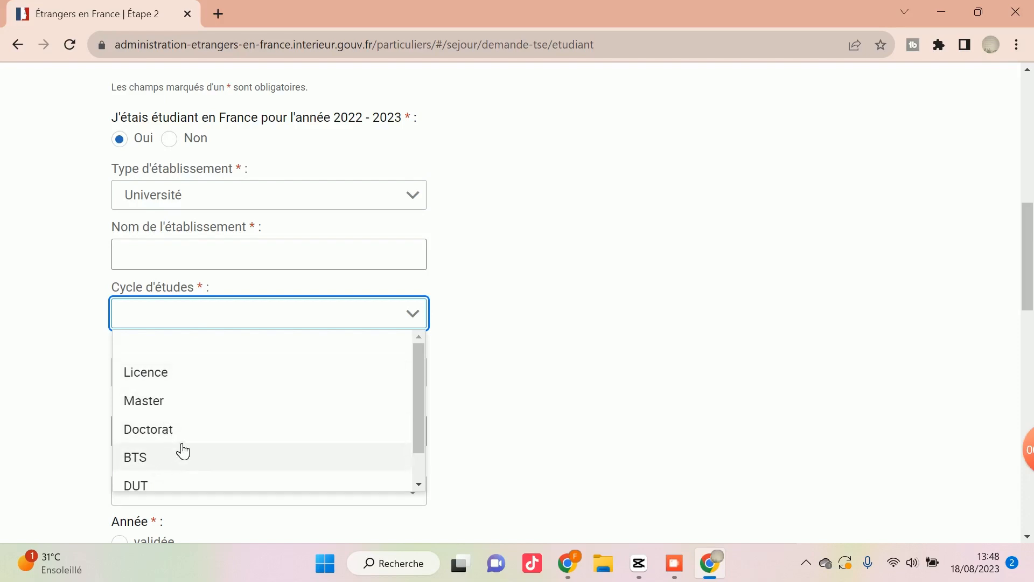
pyautogui.scroll(-1, 183, 447)
pyautogui.scroll(1, 158, 460)
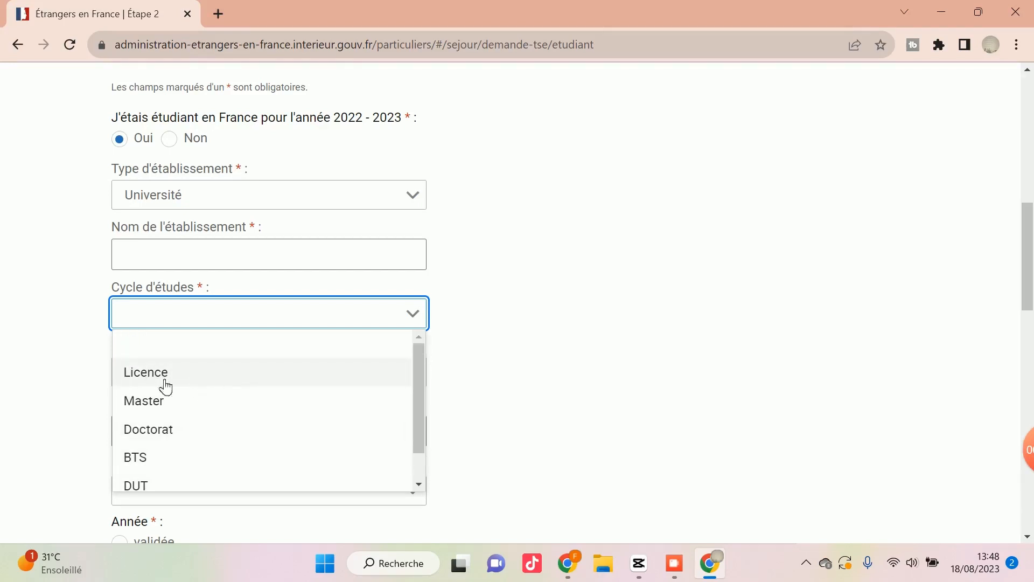
pyautogui.click(199, 383)
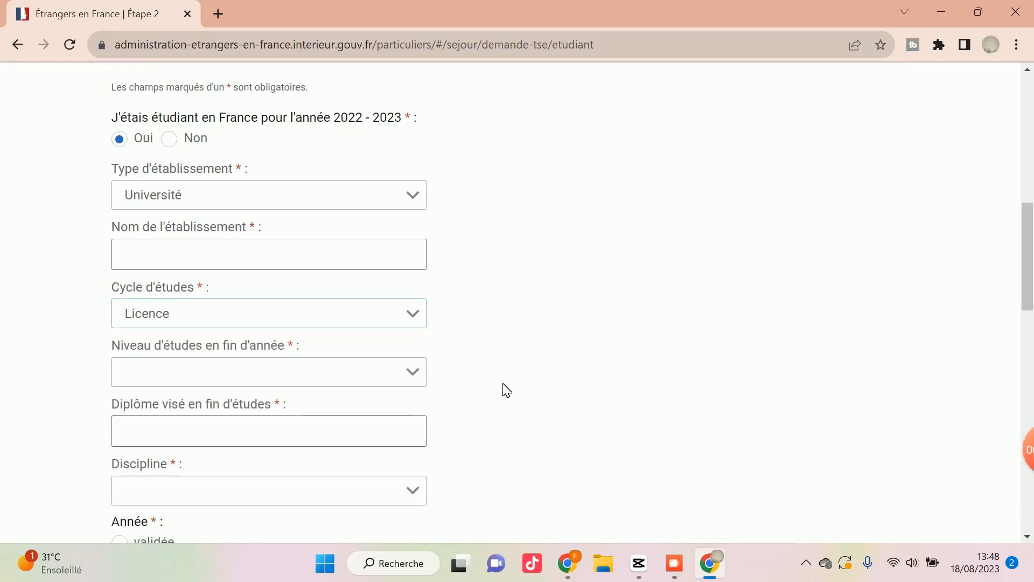
pyautogui.scroll(-1, 492, 388)
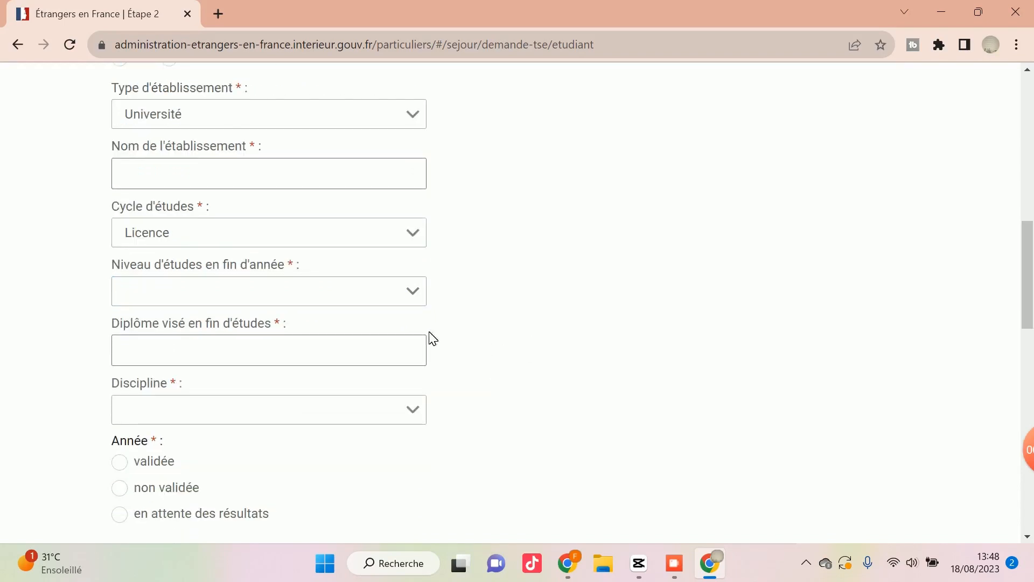
pyautogui.click(414, 304)
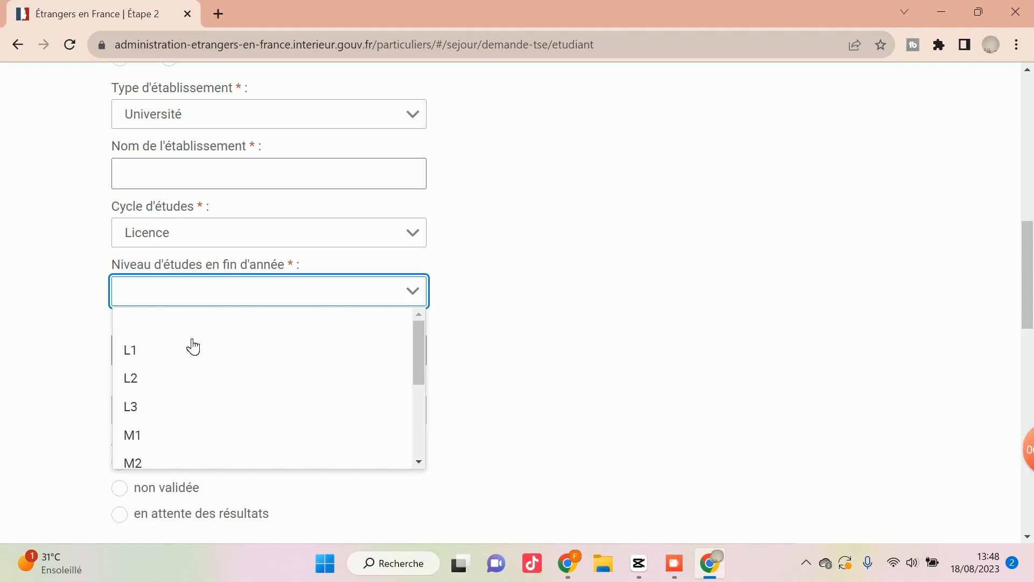
pyautogui.click(145, 406)
pyautogui.click(504, 376)
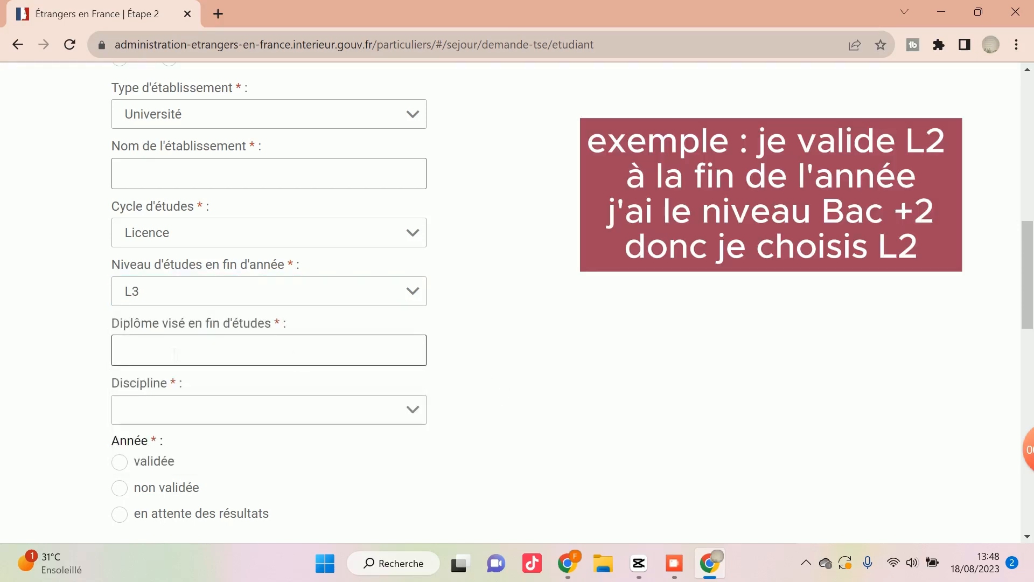
# Enter master as the diploma sought for 2022 - 2023, and choose Chimie as the discipline.
pyautogui.click(201, 360)
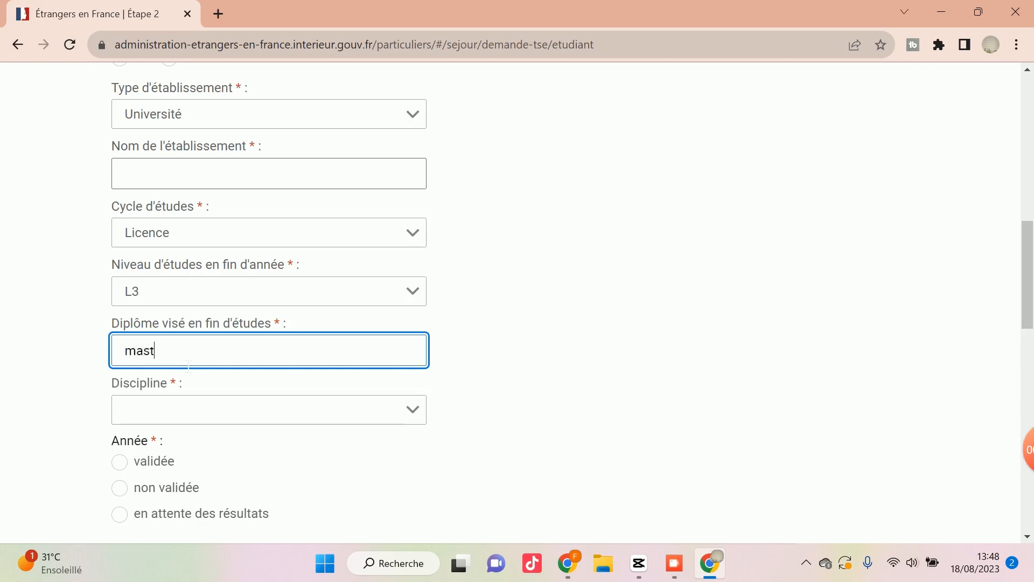
pyautogui.click(416, 405)
pyautogui.scroll(-1, 271, 353)
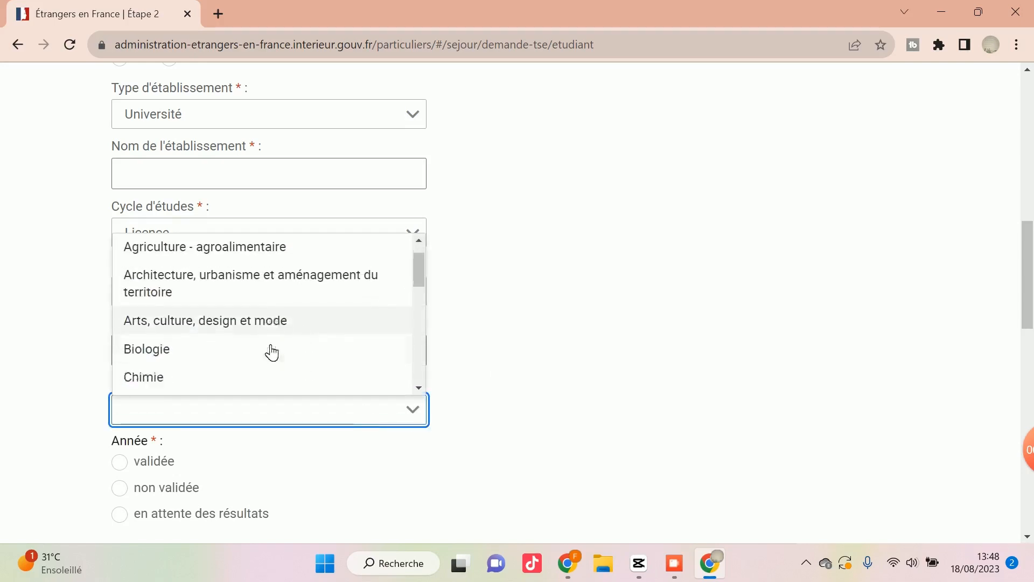
pyautogui.scroll(-4, 271, 353)
pyautogui.scroll(3, 268, 351)
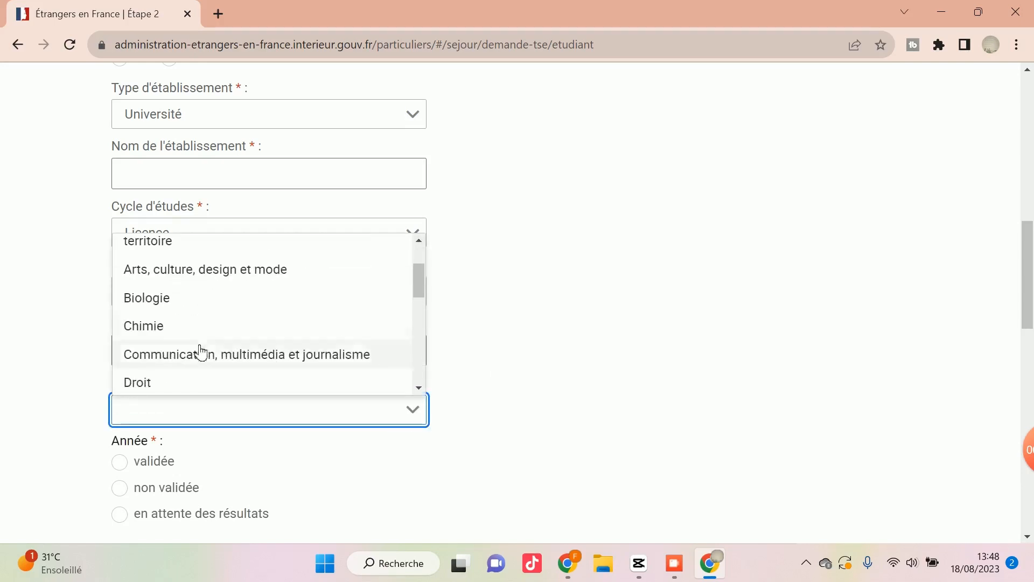
pyautogui.click(163, 336)
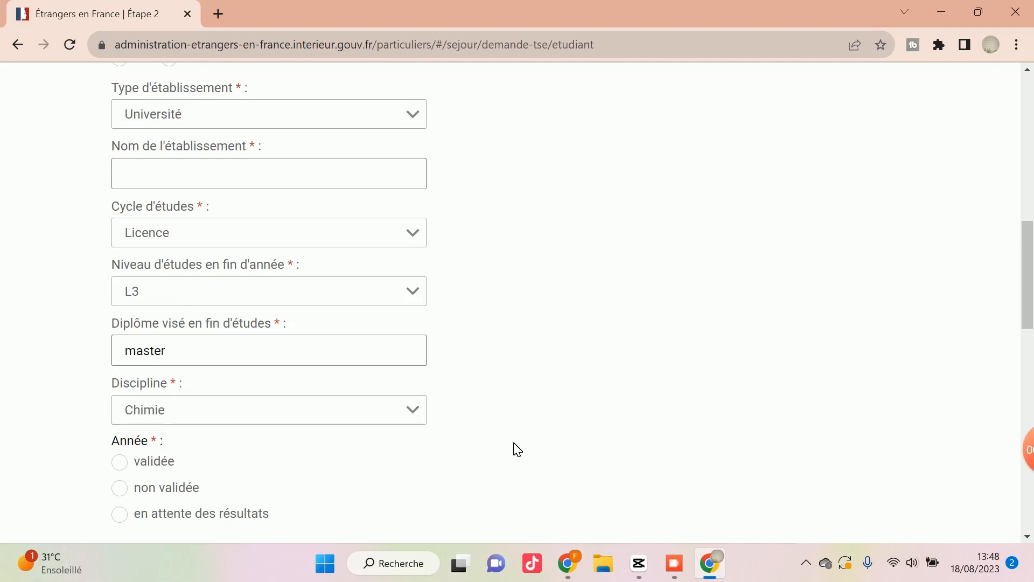
# Mark the 2022 - 2023 academic year as validée after trying the other result options.
pyautogui.scroll(-1, 420, 425)
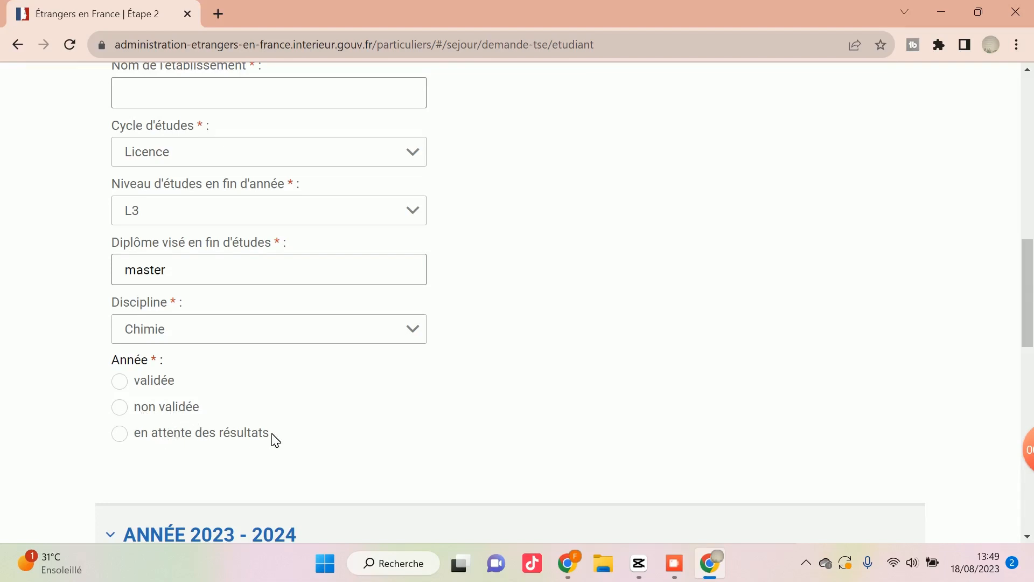
pyautogui.click(130, 413)
pyautogui.click(125, 437)
pyautogui.click(122, 408)
pyautogui.click(125, 388)
# Look through the establishment types for 2023 - 2024 and choose Université.
pyautogui.scroll(-3, 139, 415)
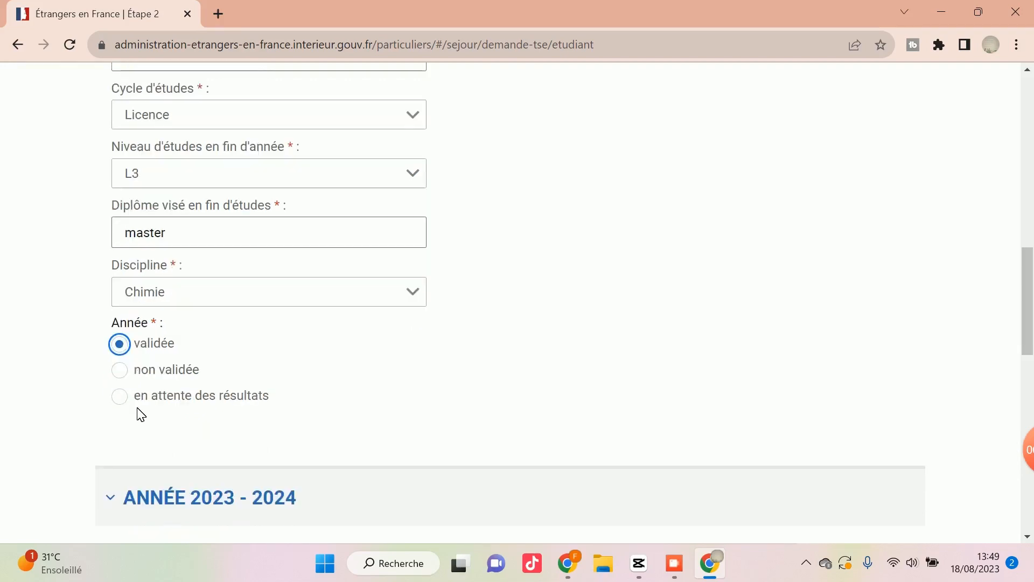
pyautogui.scroll(-4, 140, 414)
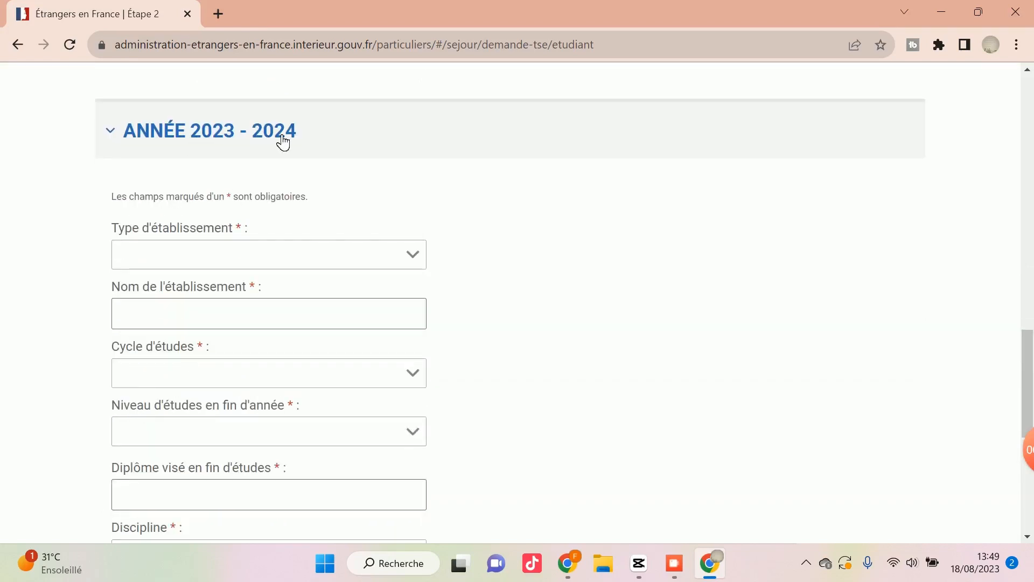
pyautogui.click(220, 260)
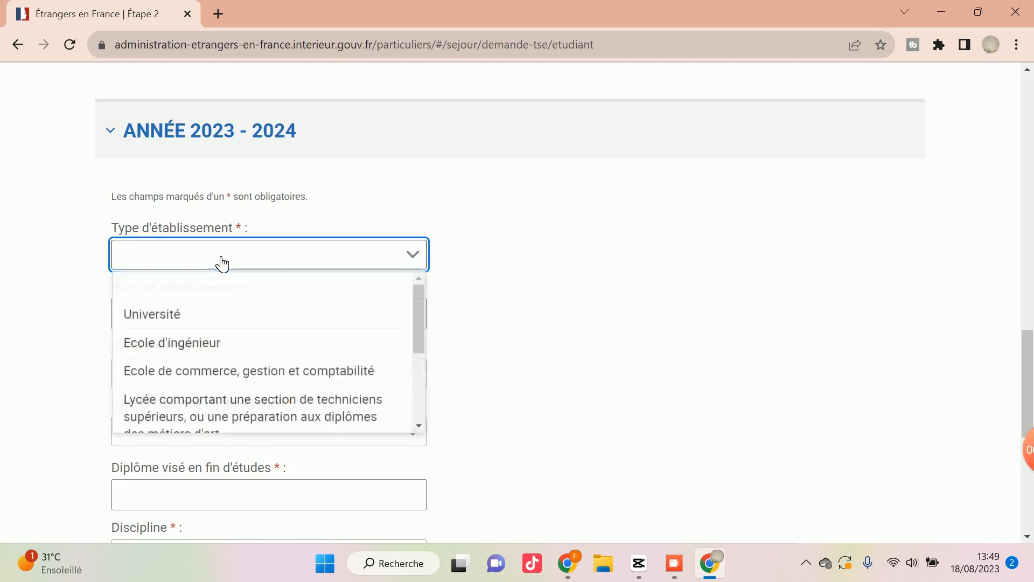
pyautogui.scroll(-2, 175, 366)
pyautogui.scroll(3, 173, 362)
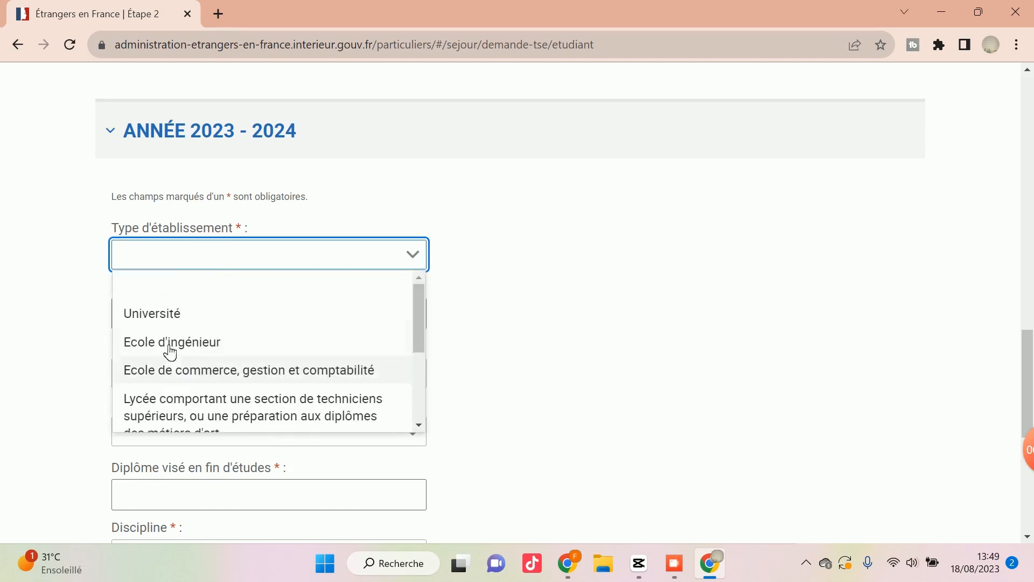
pyautogui.scroll(-3, 159, 328)
pyautogui.scroll(3, 155, 334)
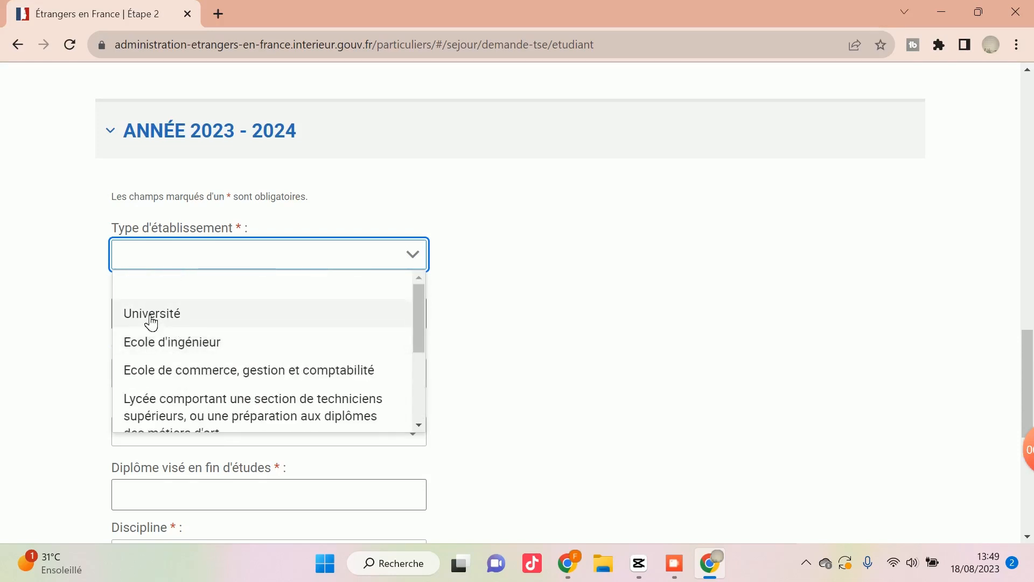
pyautogui.scroll(-3, 152, 383)
pyautogui.scroll(3, 161, 380)
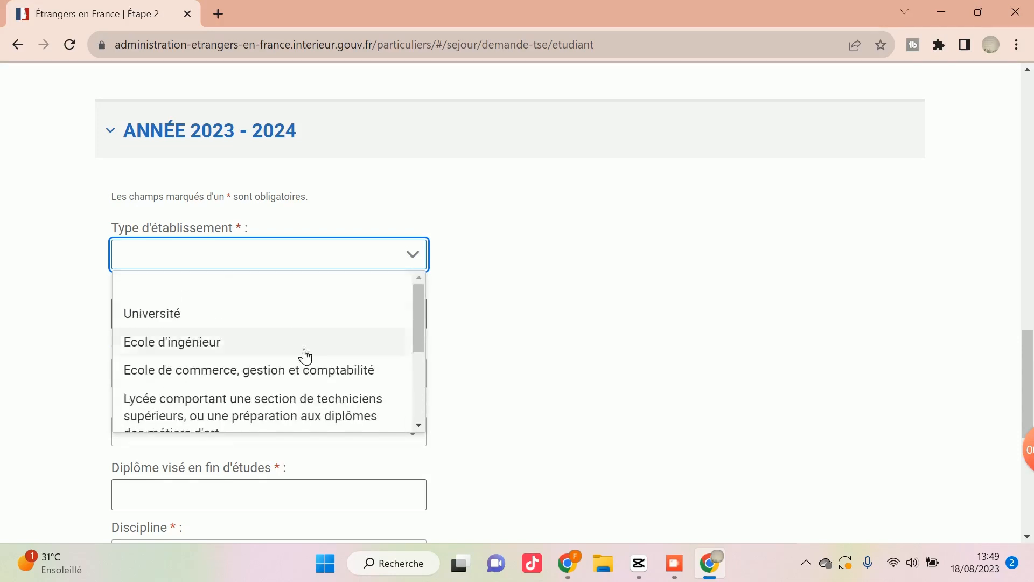
pyautogui.click(288, 323)
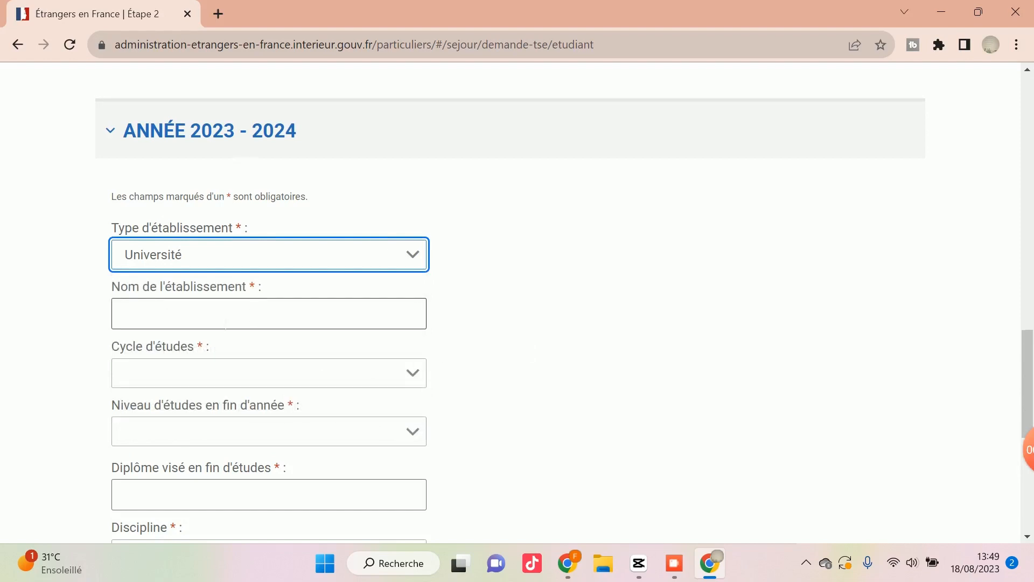
# Set the 2023 - 2024 study cycle to Licence and the end-of-year study level to L3.
pyautogui.scroll(-1, 222, 324)
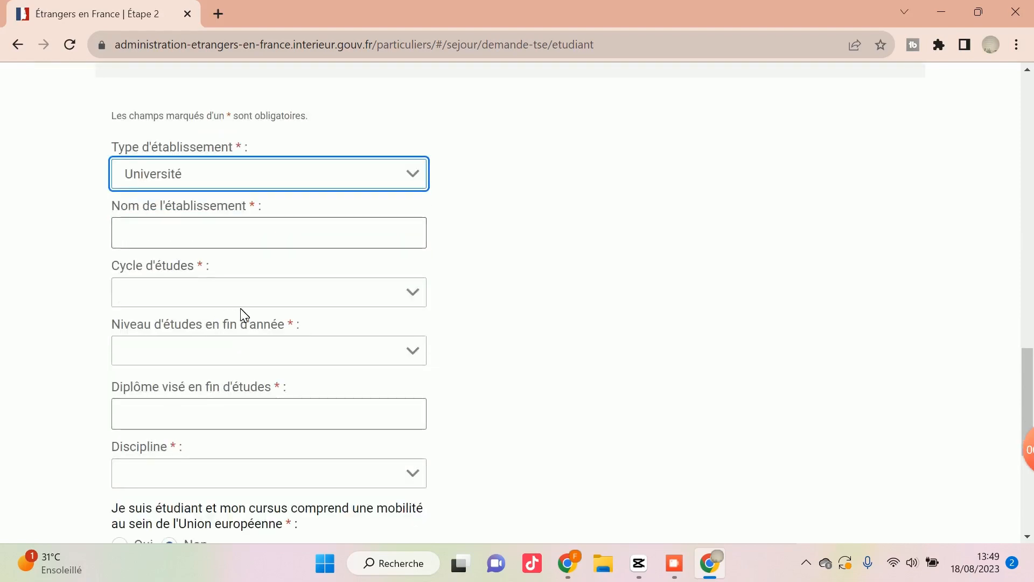
pyautogui.click(254, 302)
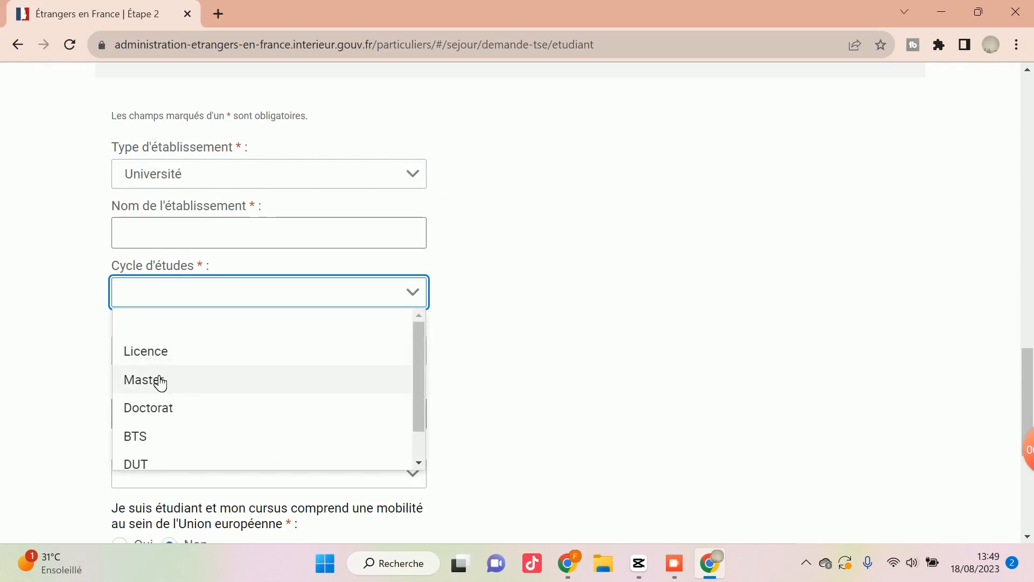
pyautogui.click(156, 355)
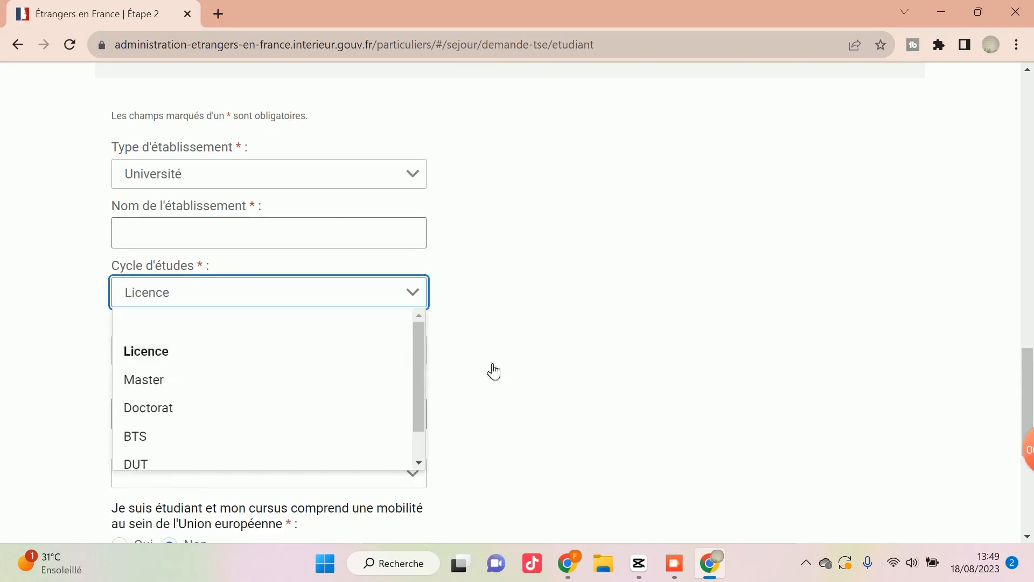
pyautogui.click(294, 359)
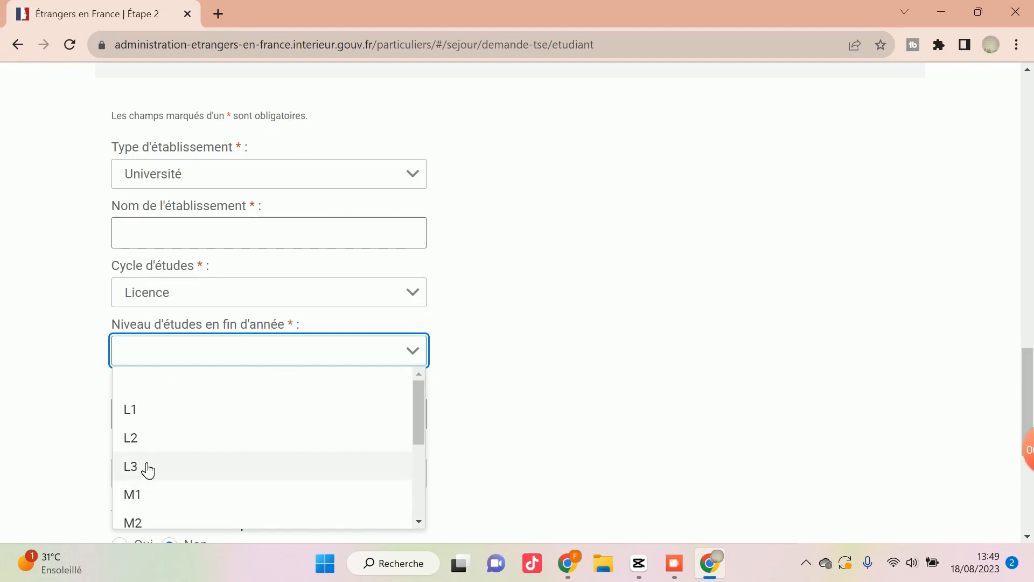
pyautogui.press('Return')
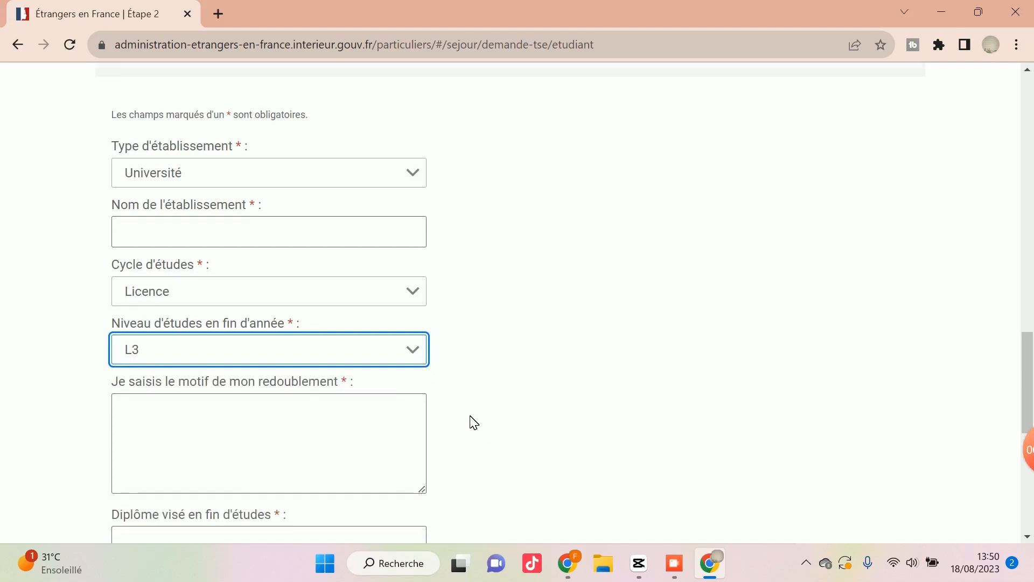
# Try M1 as the 2023 - 2024 end-of-year study level, and set it back to L3.
pyautogui.scroll(-1, 463, 415)
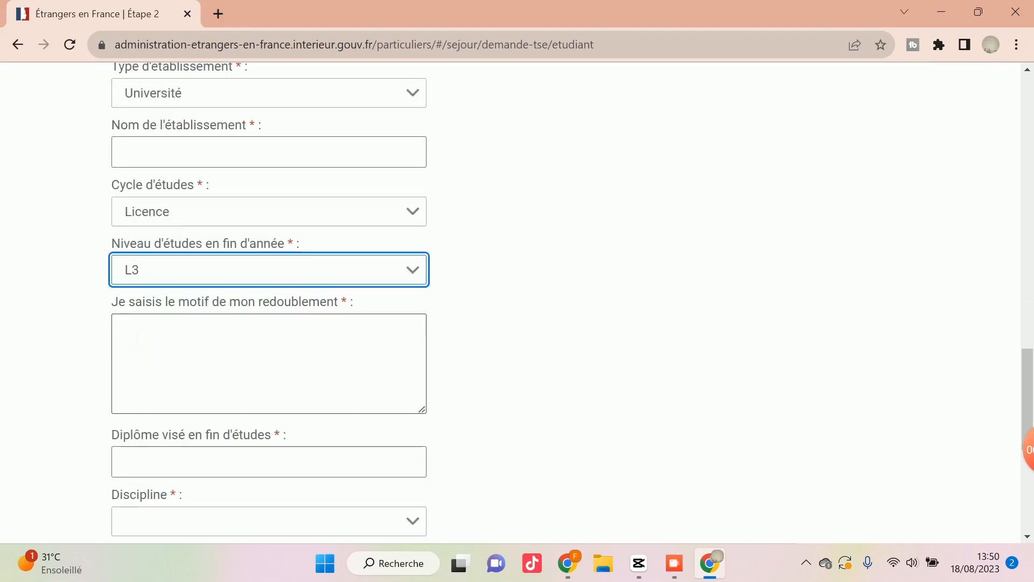
pyautogui.scroll(3, 158, 353)
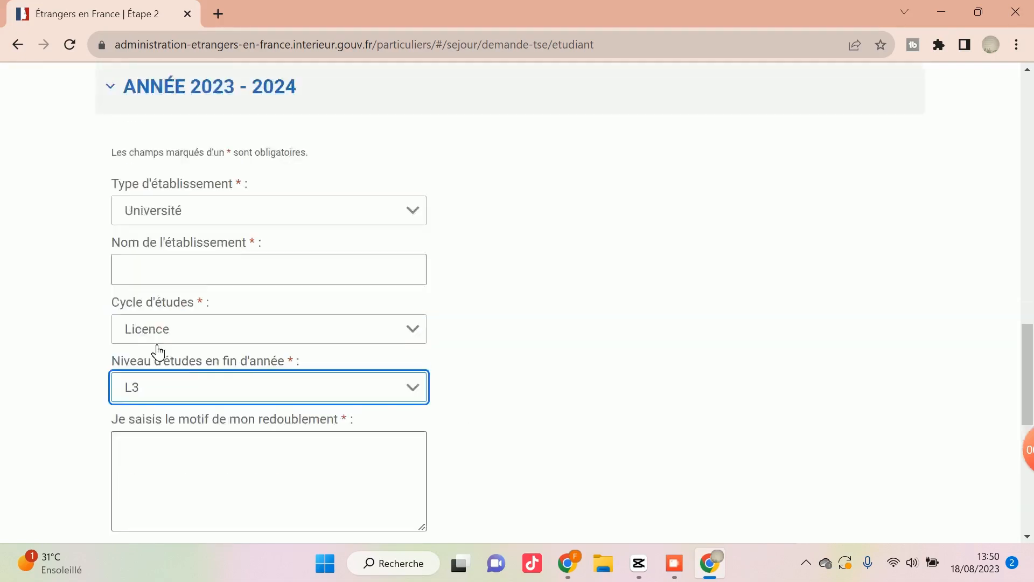
pyautogui.scroll(2, 158, 353)
pyautogui.scroll(-5, 157, 353)
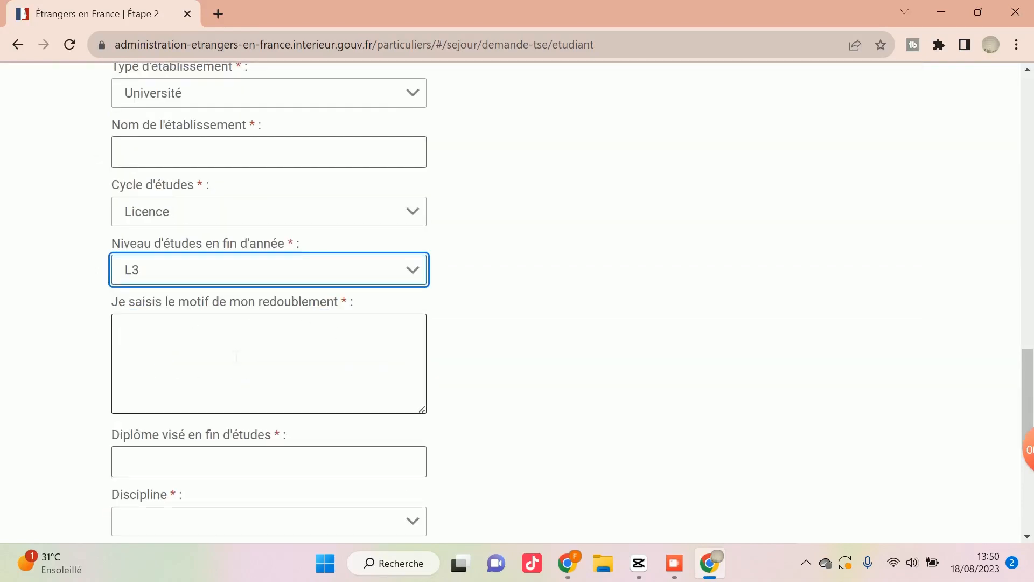
pyautogui.scroll(-2, 234, 357)
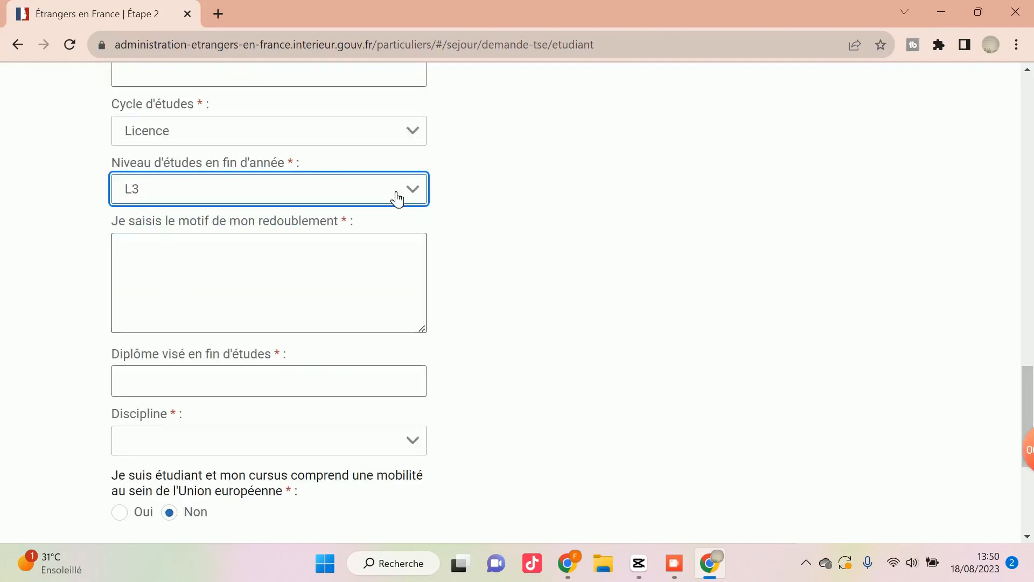
pyautogui.click(415, 191)
pyautogui.click(416, 195)
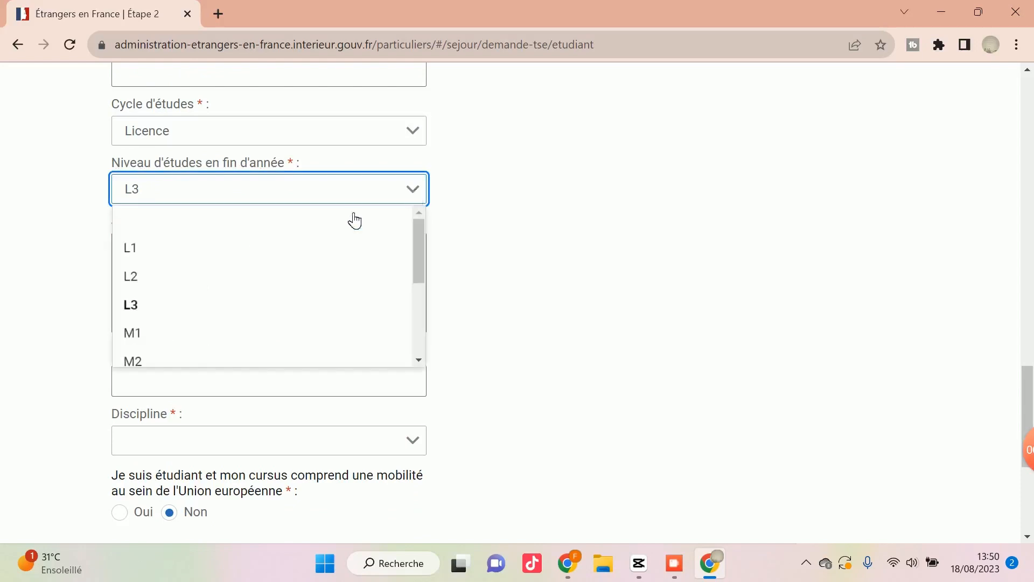
pyautogui.click(151, 333)
pyautogui.click(150, 333)
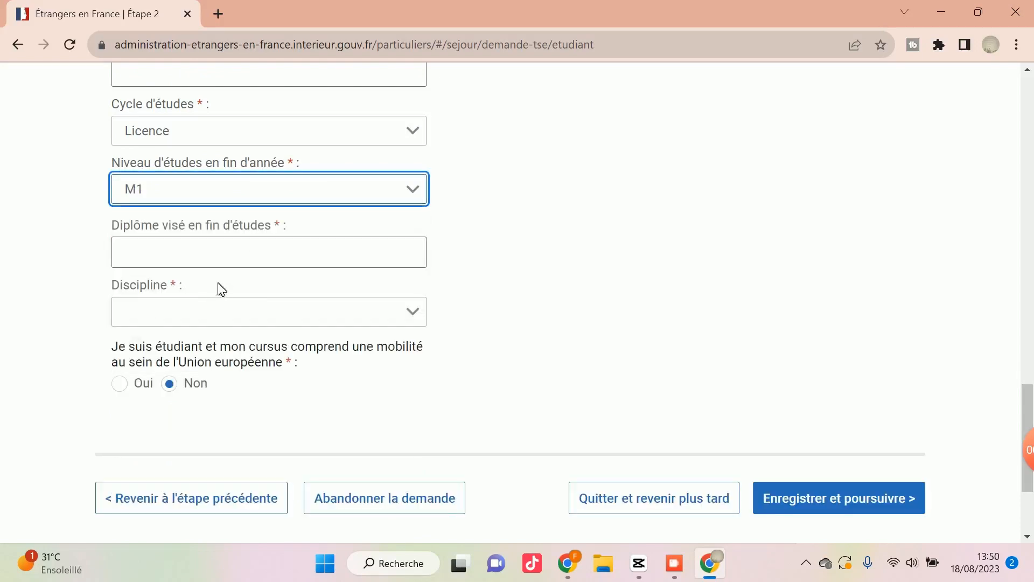
pyautogui.click(424, 197)
pyautogui.click(173, 307)
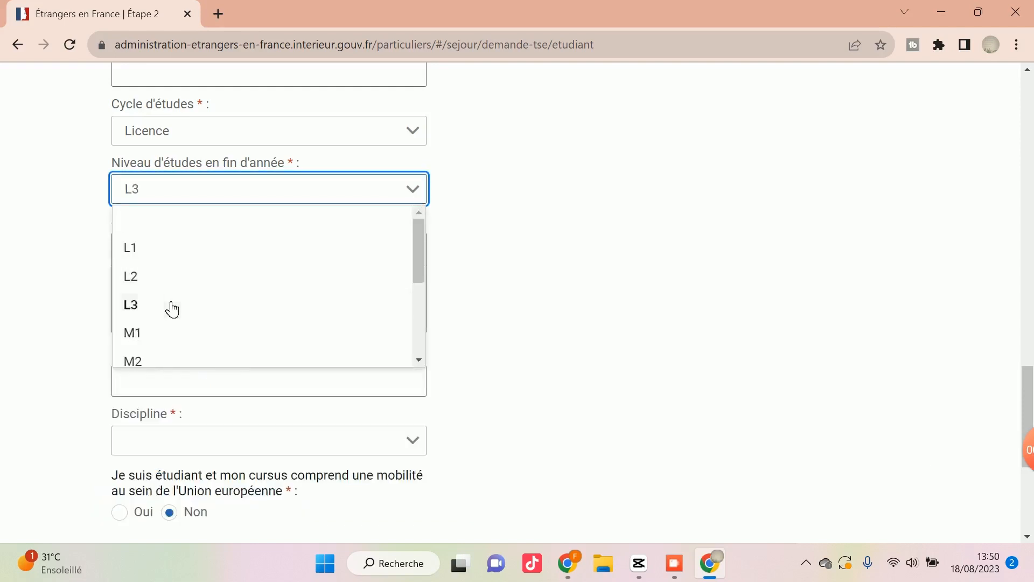
# Enter master as the diploma sought for 2023 - 2024, and choose Droit as the discipline.
pyautogui.scroll(-1, 226, 311)
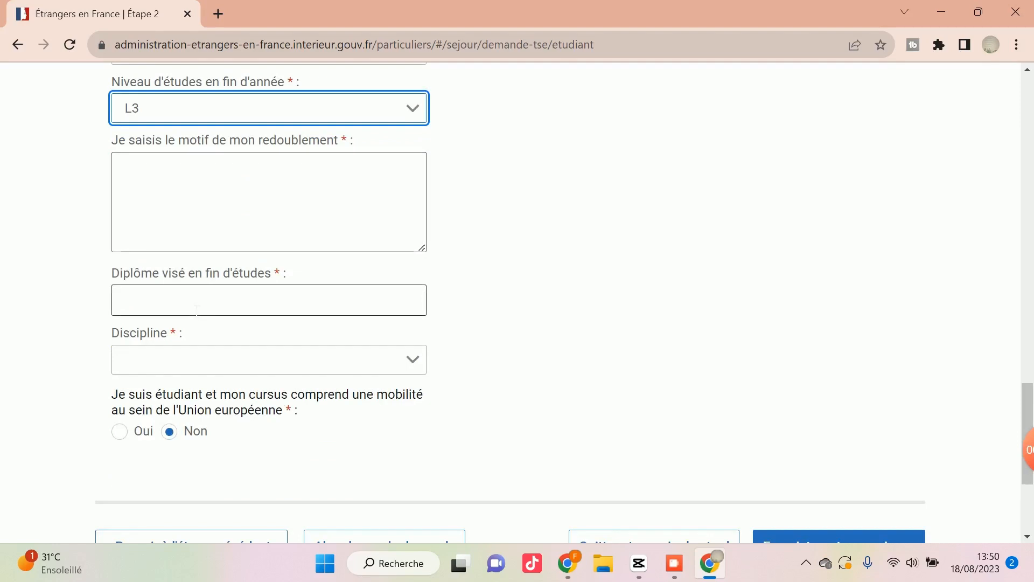
pyautogui.click(205, 305)
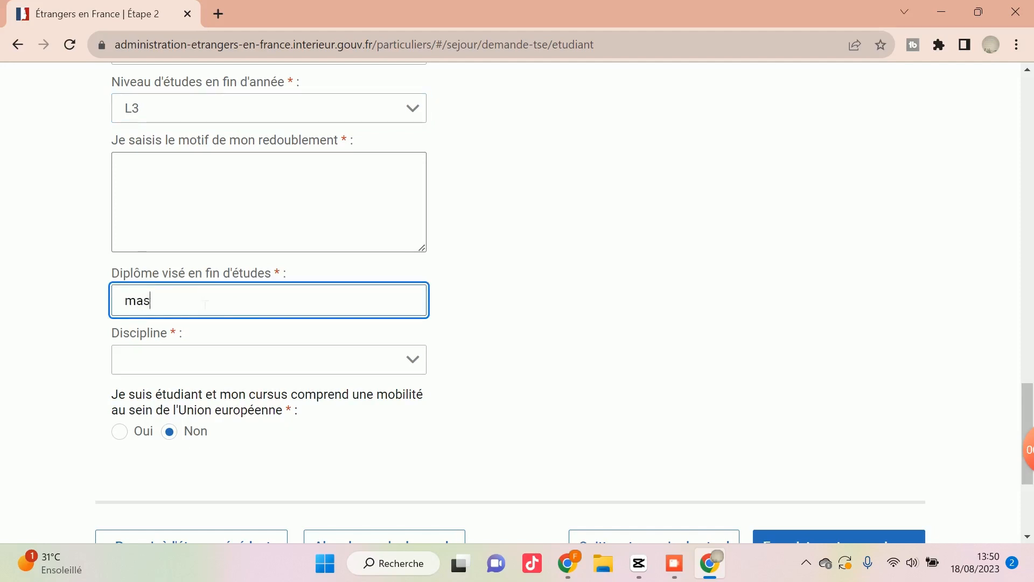
pyautogui.click(208, 369)
pyautogui.scroll(-2, 177, 464)
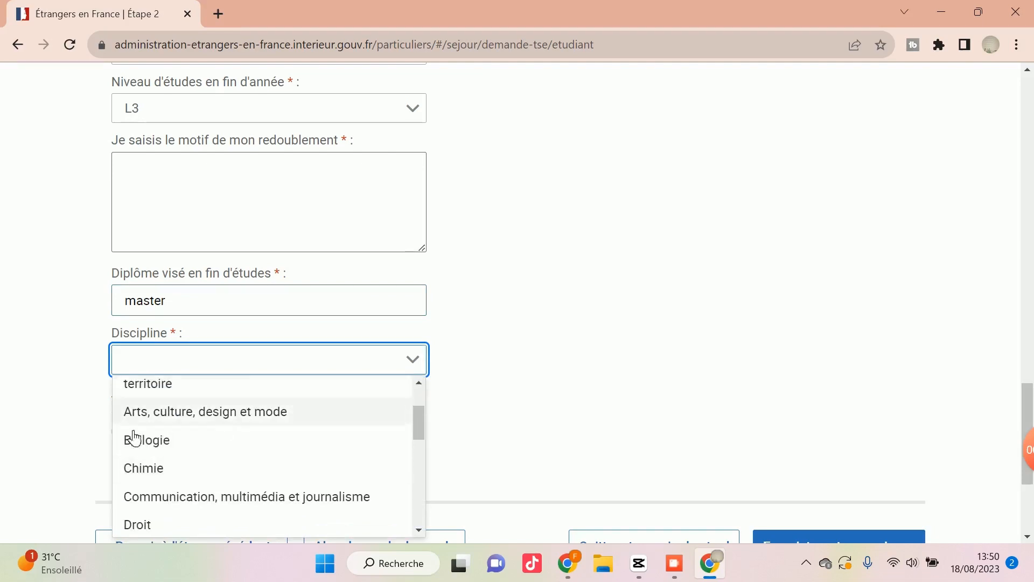
pyautogui.scroll(-2, 192, 460)
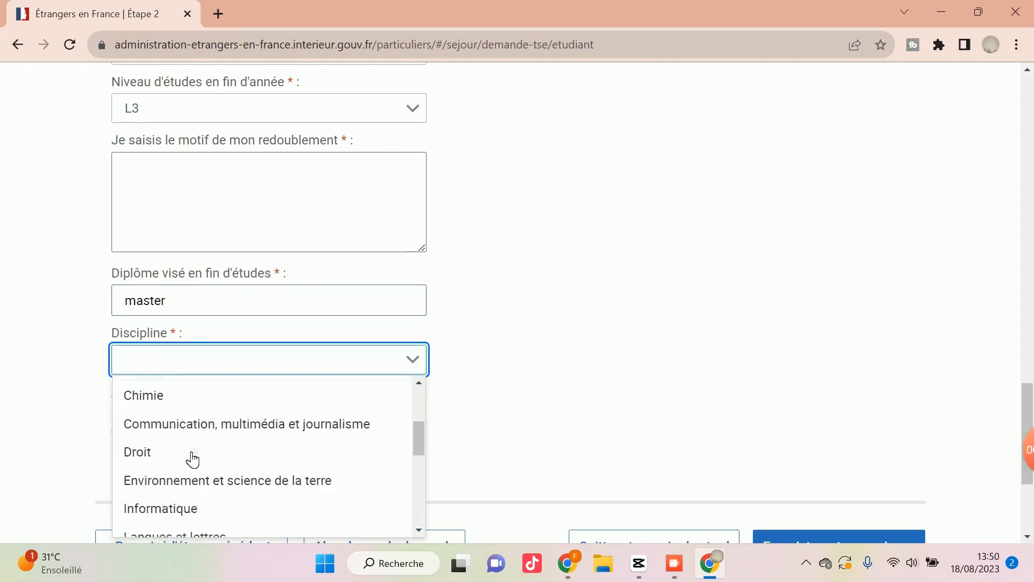
pyautogui.click(143, 452)
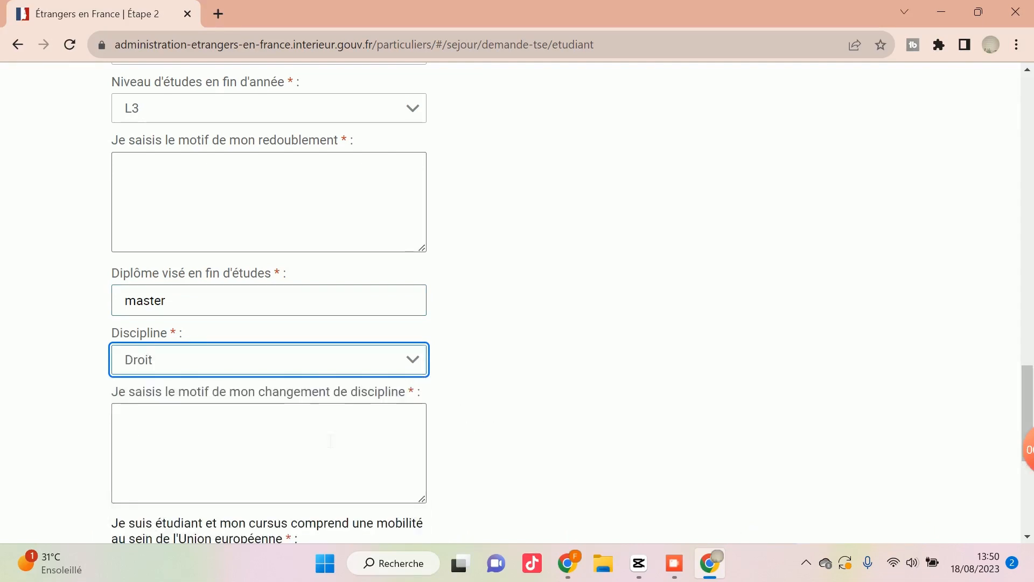
# Change the 2023 - 2024 discipline to Chimie and look back over the study details.
pyautogui.scroll(-1, 330, 441)
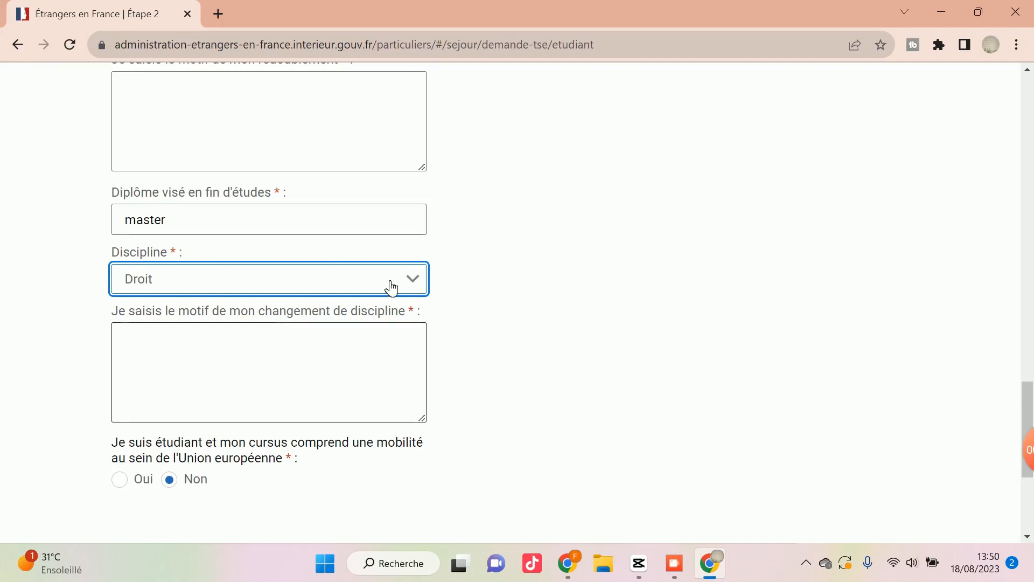
pyautogui.click(412, 278)
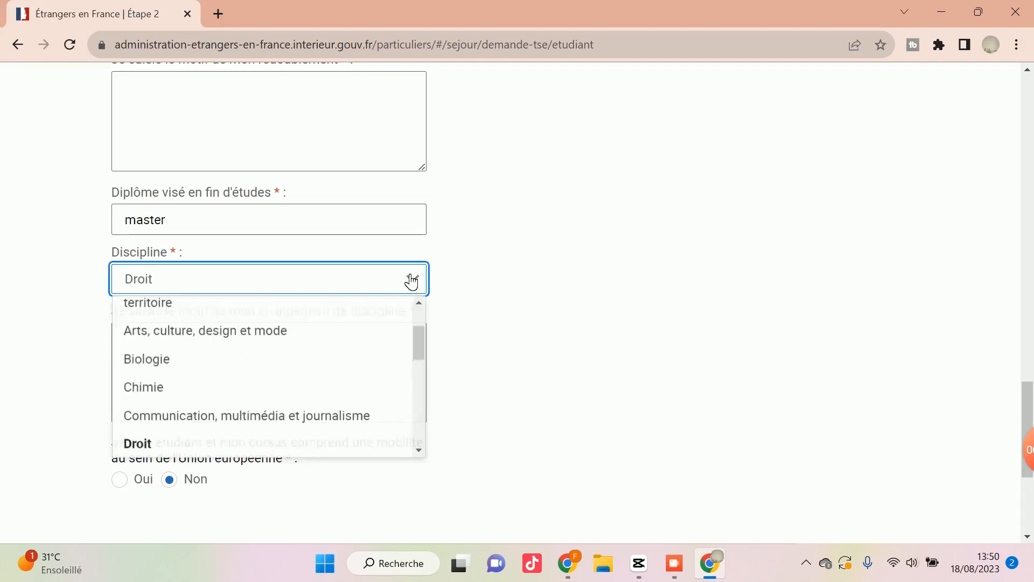
pyautogui.click(169, 394)
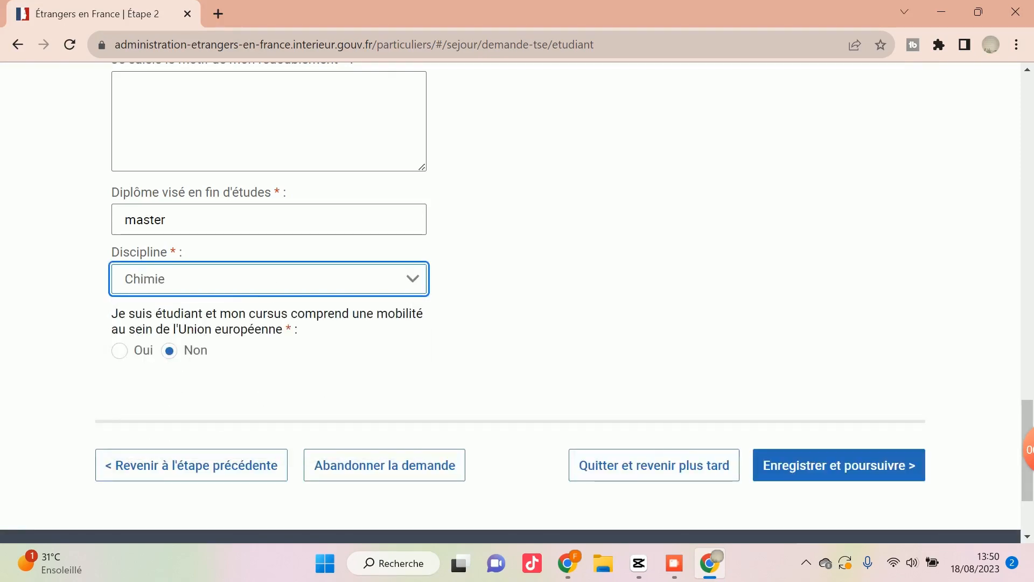
pyautogui.scroll(8, 231, 374)
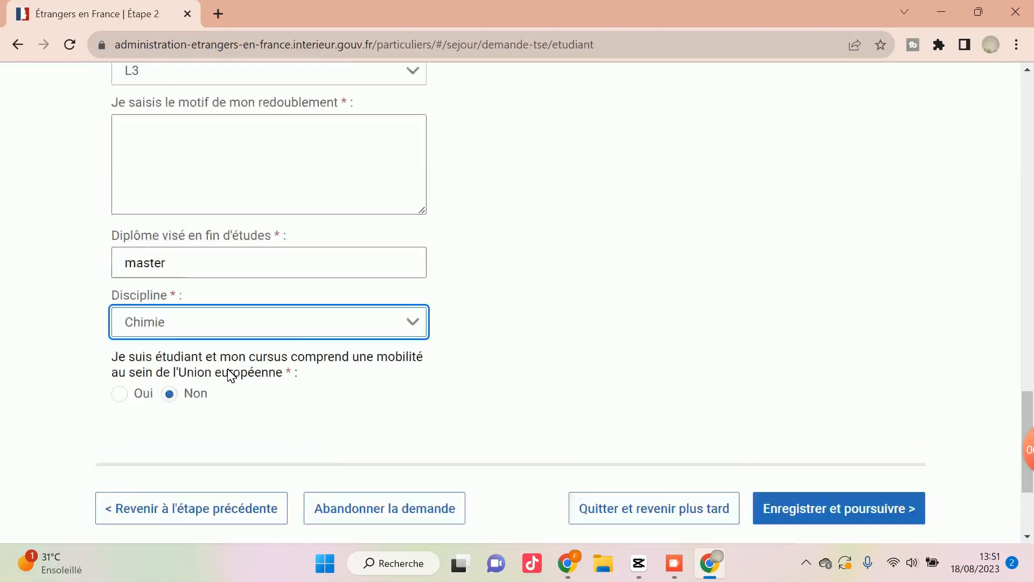
pyautogui.scroll(15, 238, 377)
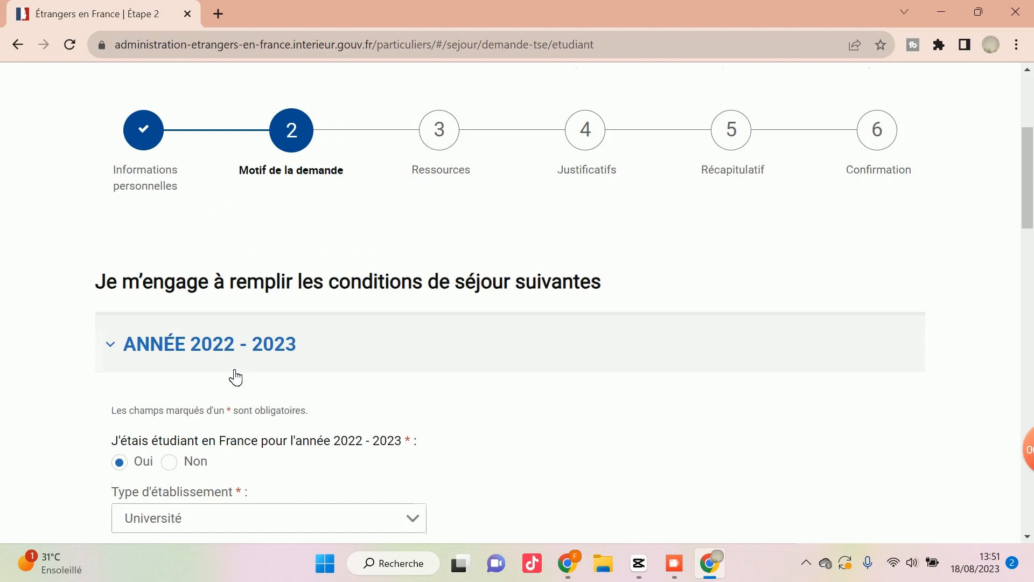
pyautogui.scroll(-20, 236, 377)
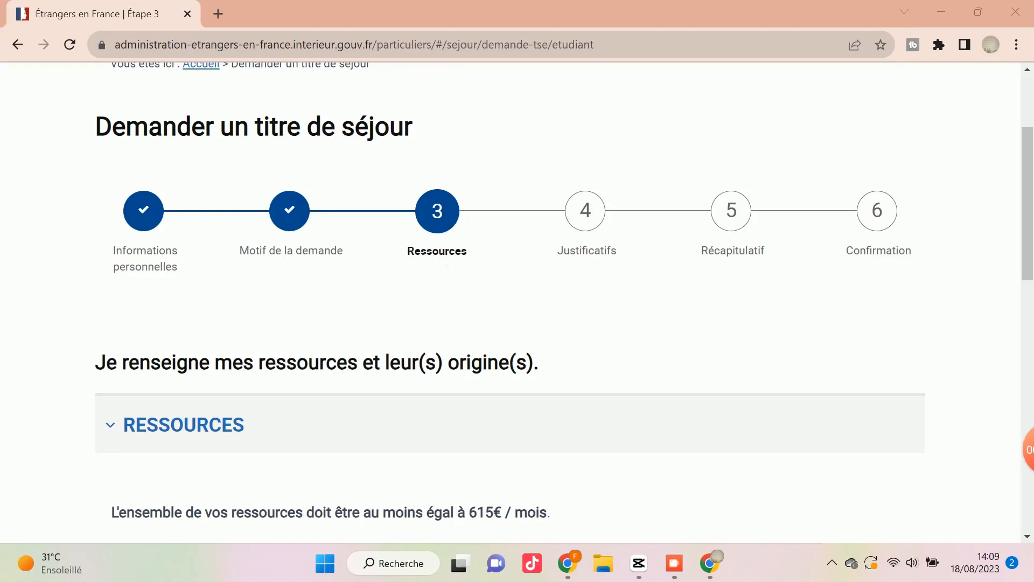
# Set the origin of Ressource 1 to Salarié with an amount of 650 €/mois.
pyautogui.scroll(-5, 432, 264)
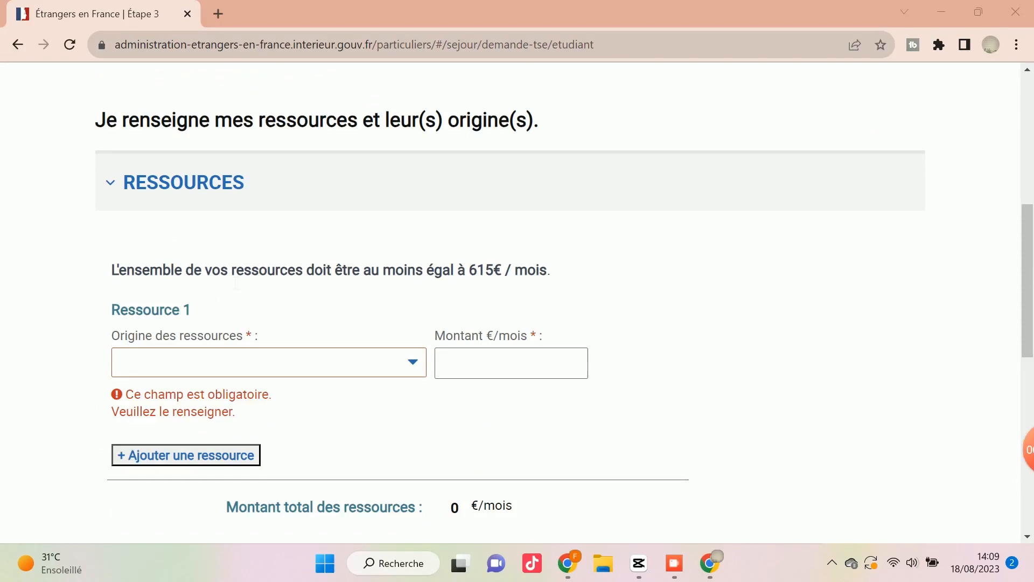
pyautogui.scroll(-2, 350, 298)
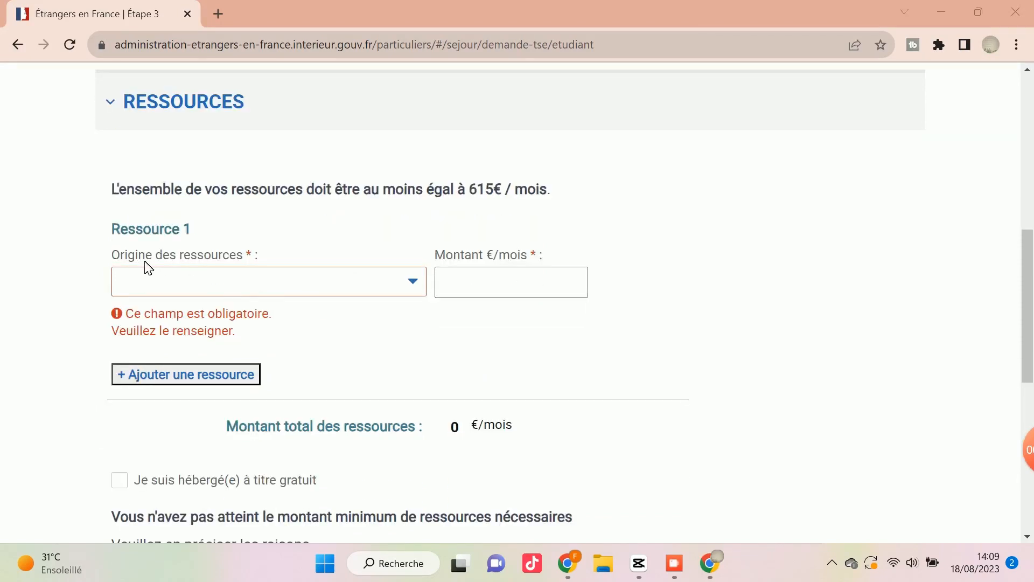
pyautogui.click(261, 286)
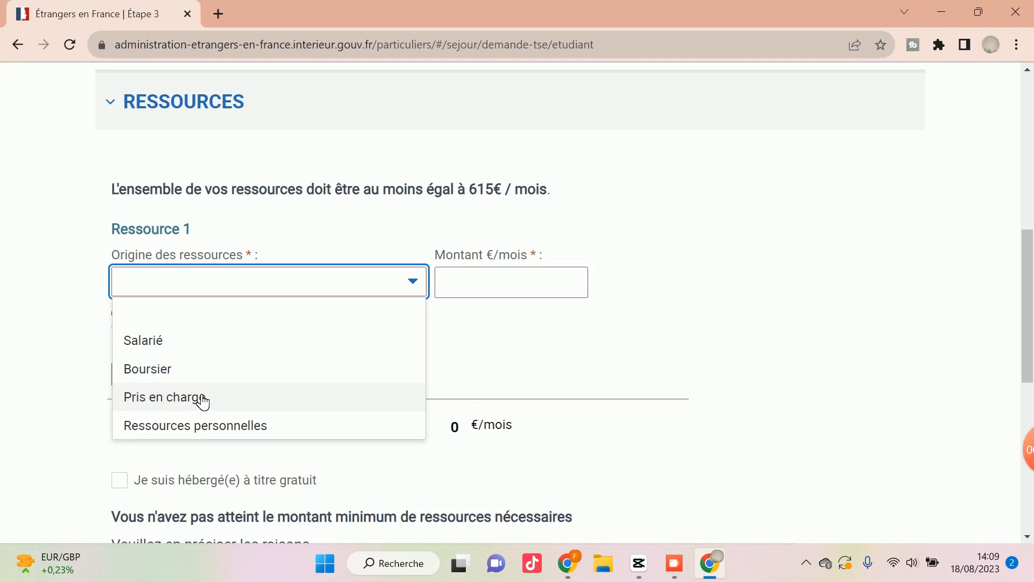
pyautogui.click(178, 347)
pyautogui.click(464, 288)
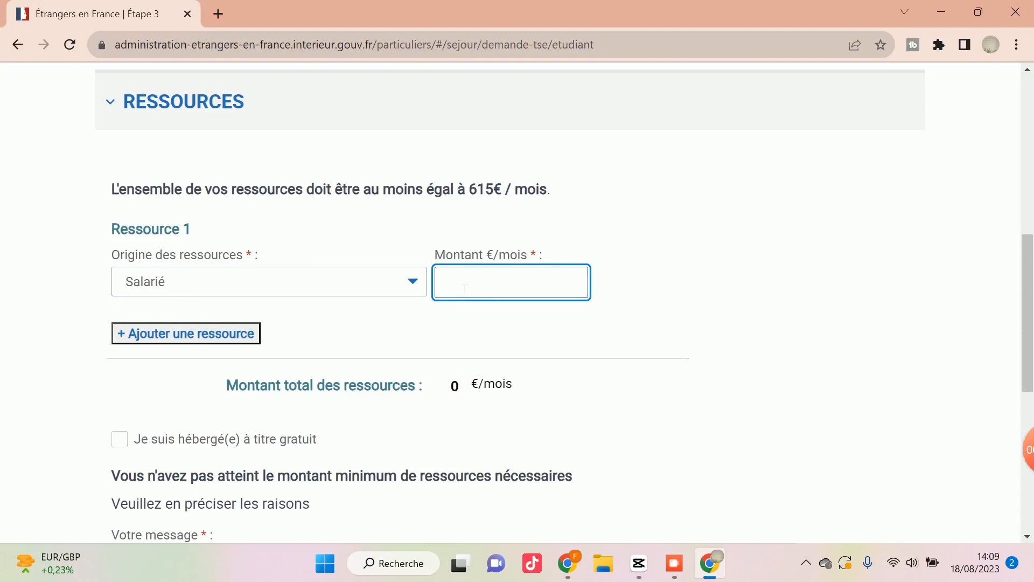
pyautogui.write('650')
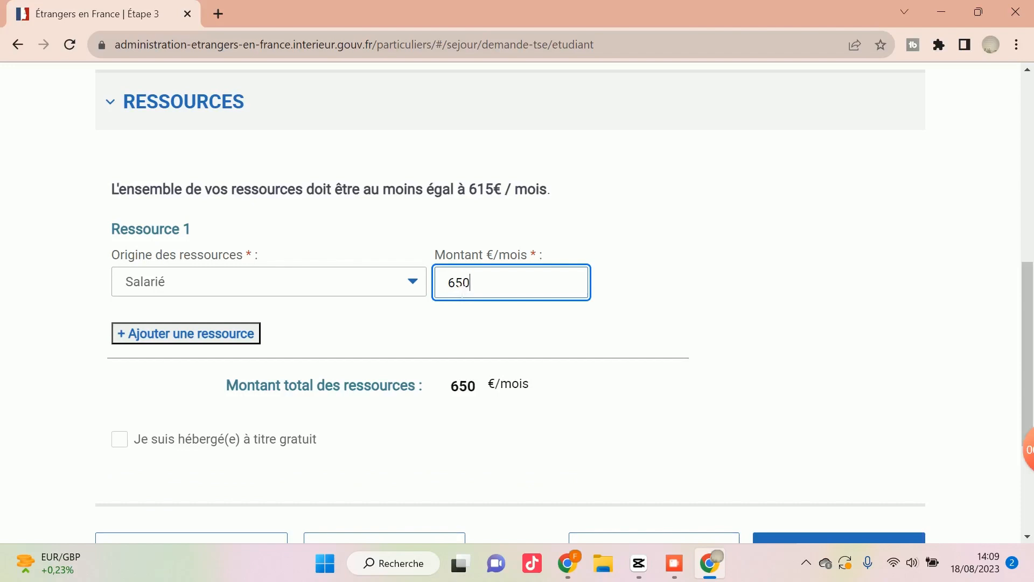
pyautogui.click(297, 328)
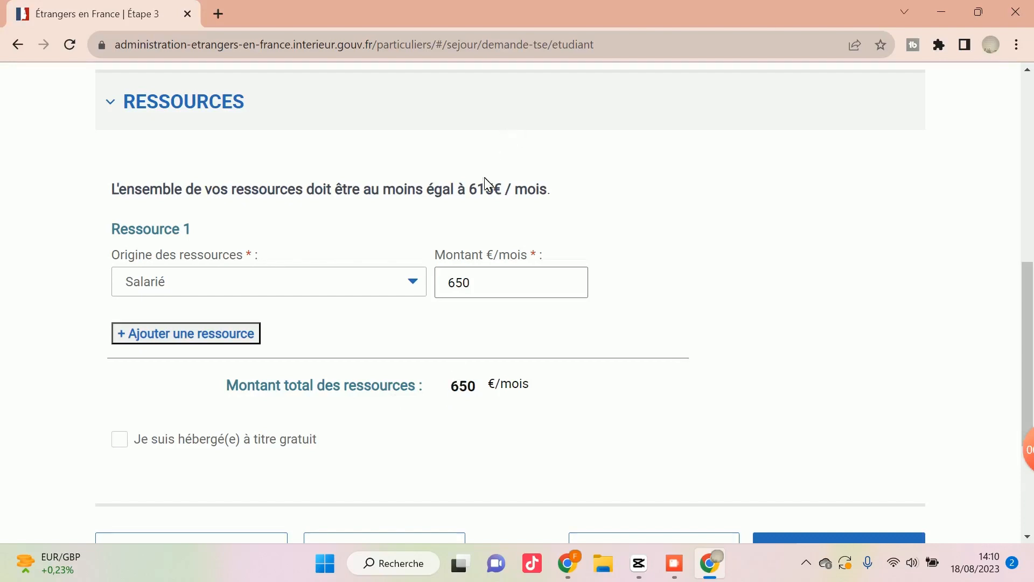
# Check the required monthly minimum and replace the Ressource 1 amount with 450 €/mois.
pyautogui.moveTo(469, 189); pyautogui.dragTo(502, 189)
pyautogui.click(498, 191)
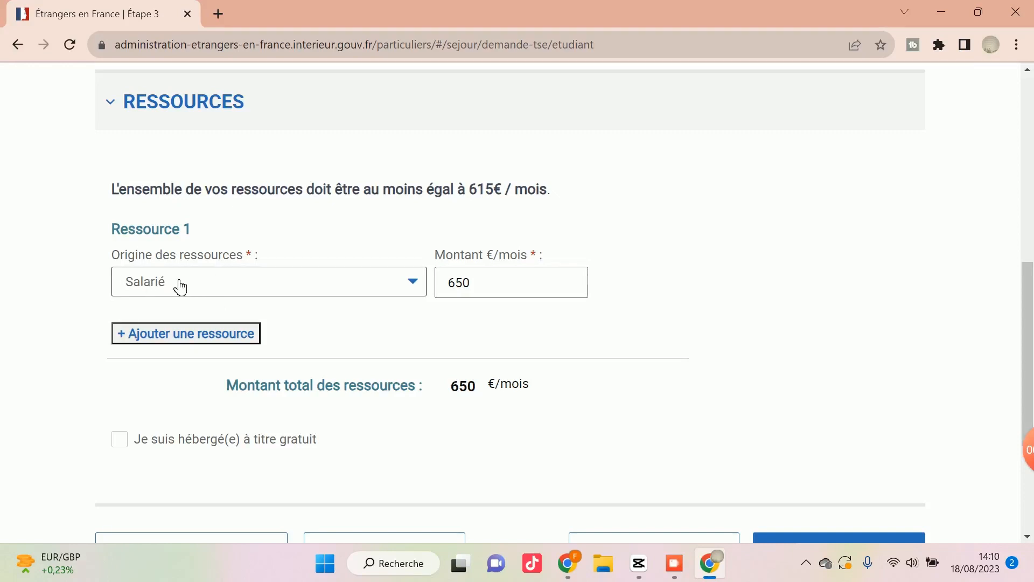
pyautogui.click(481, 291)
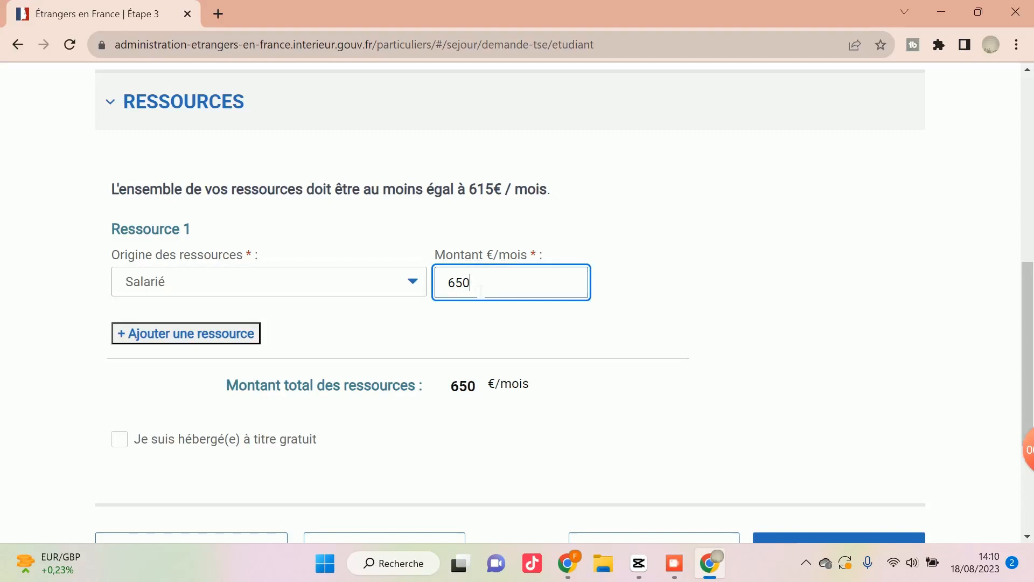
pyautogui.press('BackSpace')
pyautogui.press('BackSpace')
pyautogui.press('BackSpace')
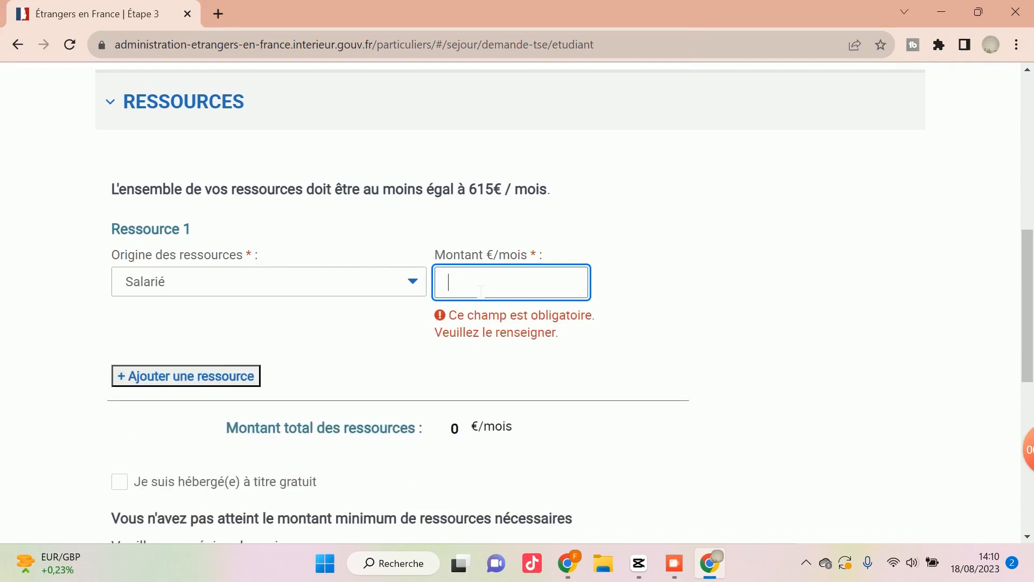
pyautogui.write('4')
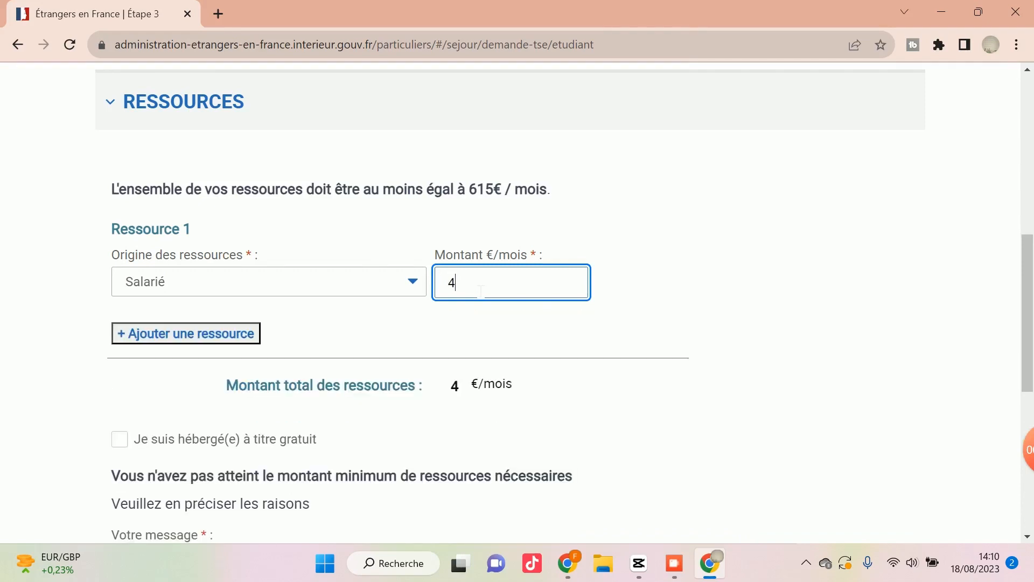
pyautogui.write('50')
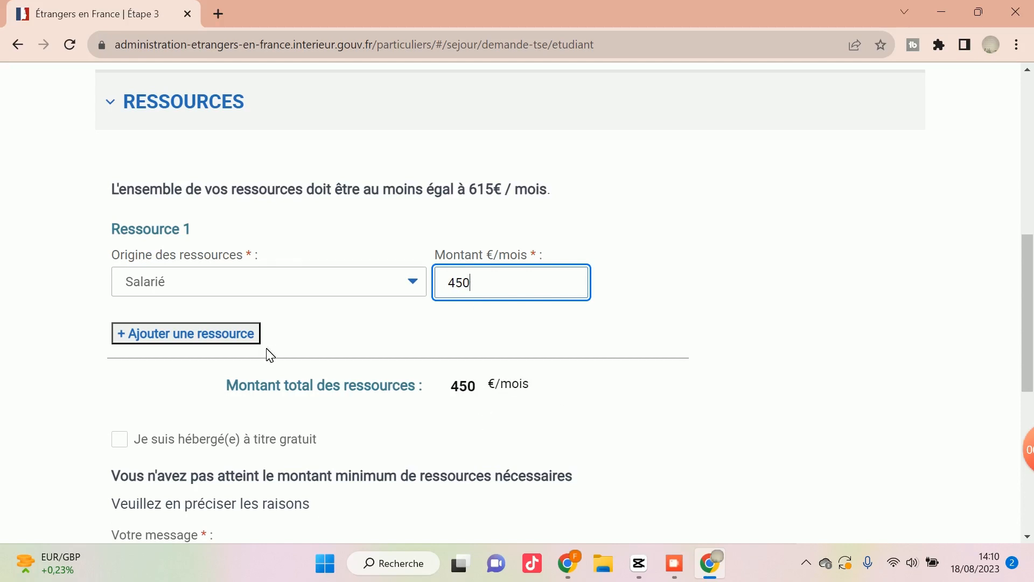
# Add a second resource with the origin Pris en charge and an amount of 200 €/mois.
pyautogui.click(207, 339)
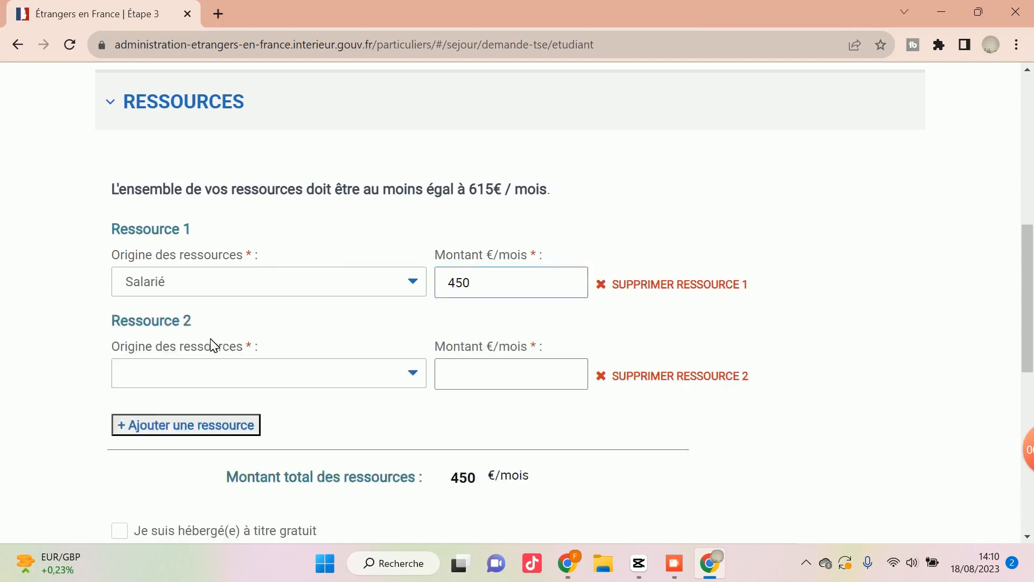
pyautogui.scroll(-3, 339, 369)
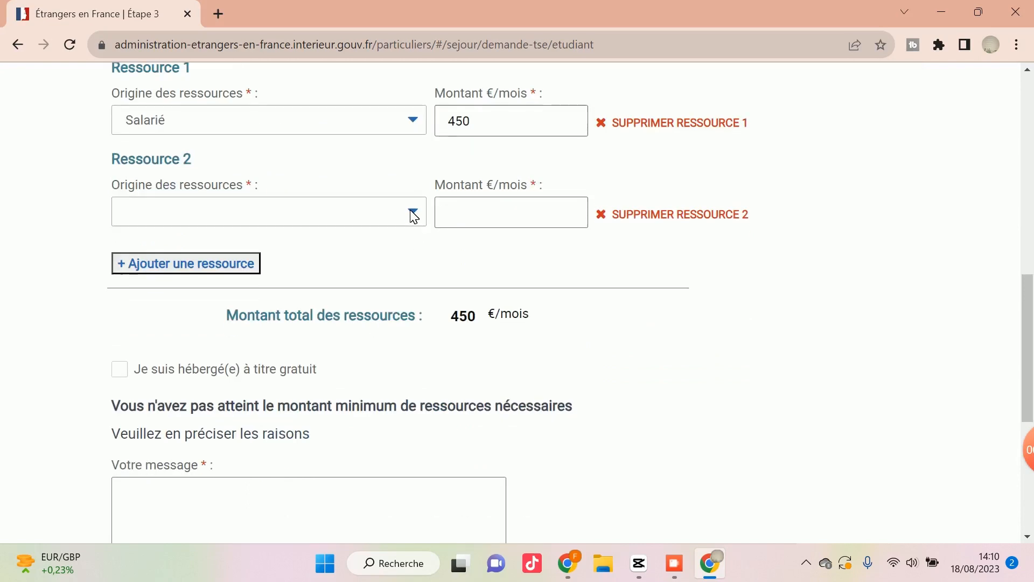
pyautogui.click(413, 214)
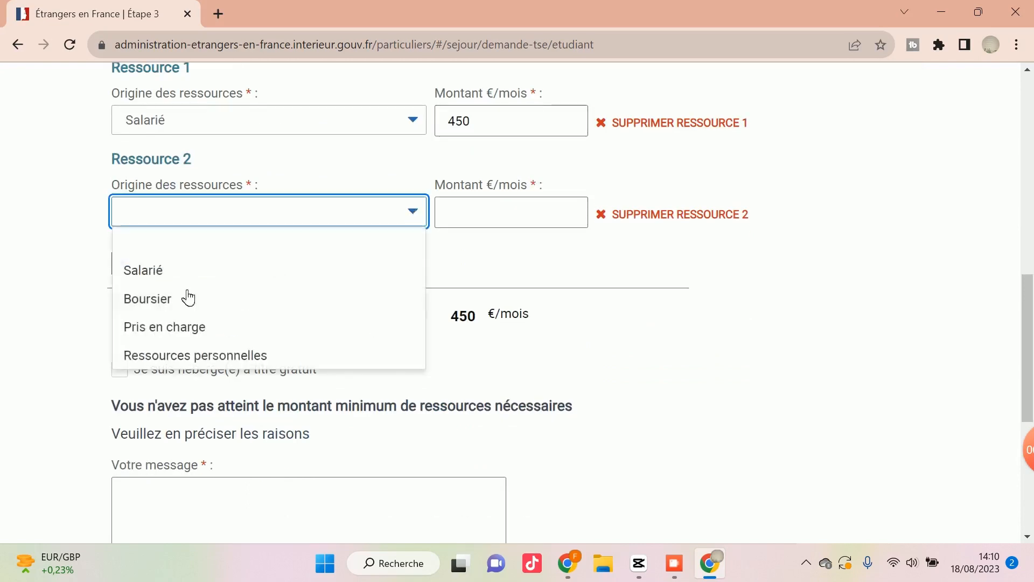
pyautogui.click(192, 334)
pyautogui.click(488, 223)
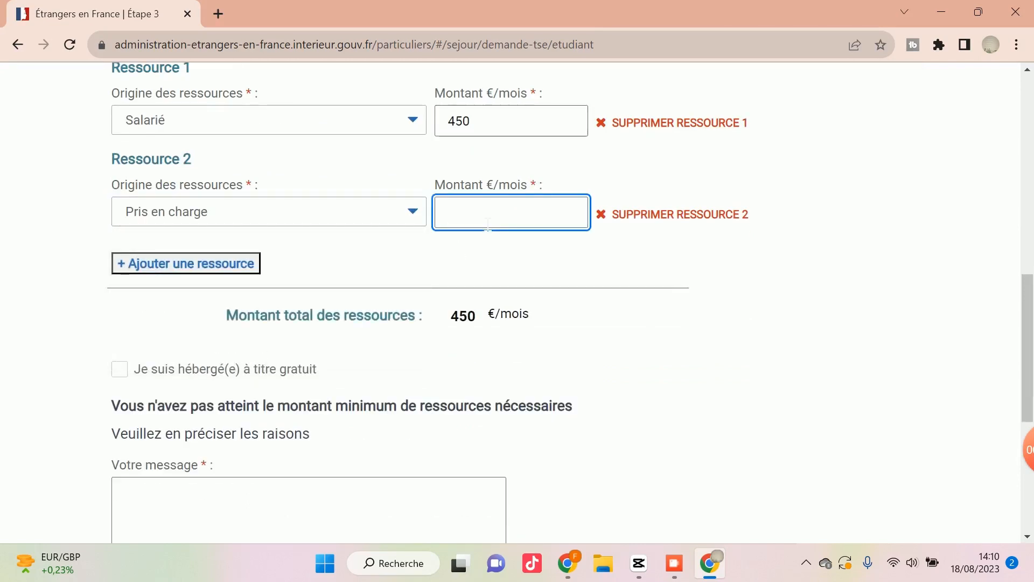
pyautogui.write('200')
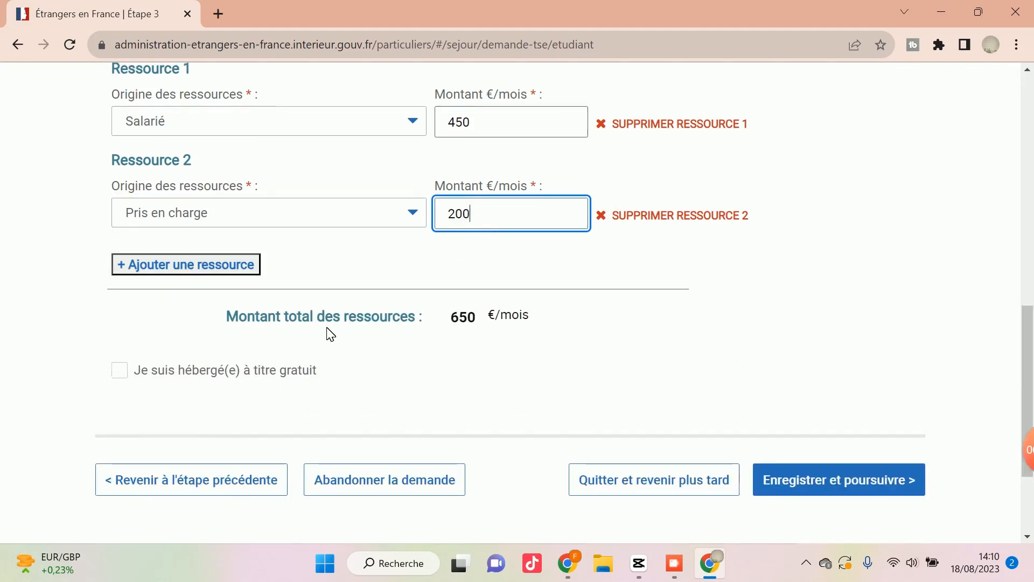
# Remove the Pris en charge entry from the resources.
pyautogui.scroll(1, 327, 332)
pyautogui.click(638, 295)
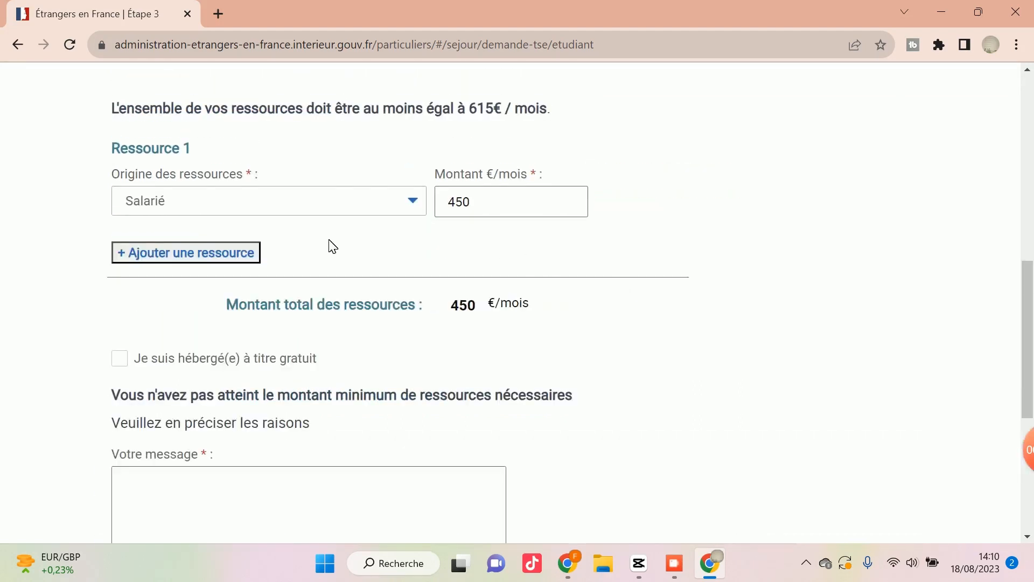
# Set the monthly amount of Ressource 1 to 650 €/mois.
pyautogui.scroll(3, 318, 259)
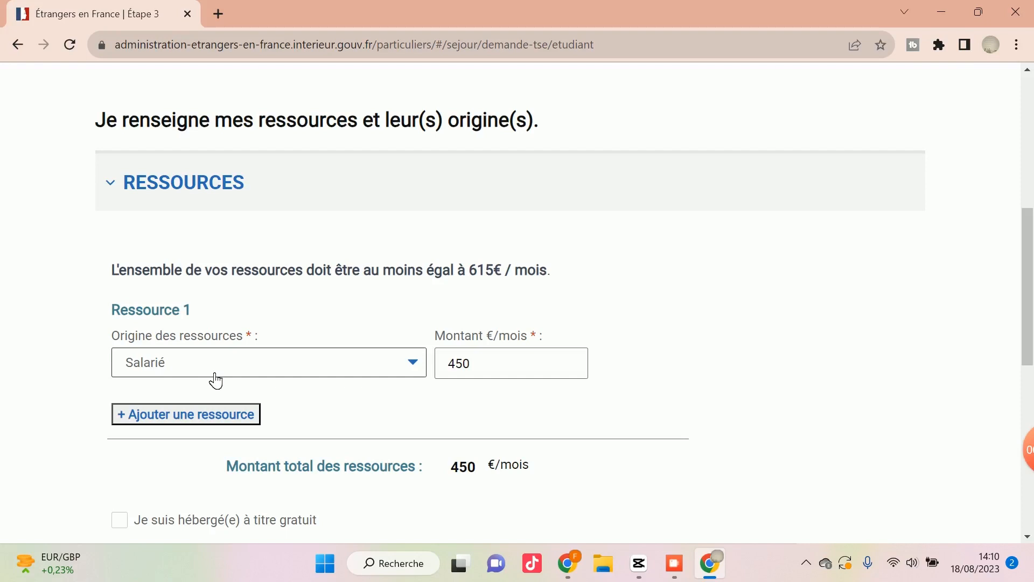
pyautogui.click(469, 371)
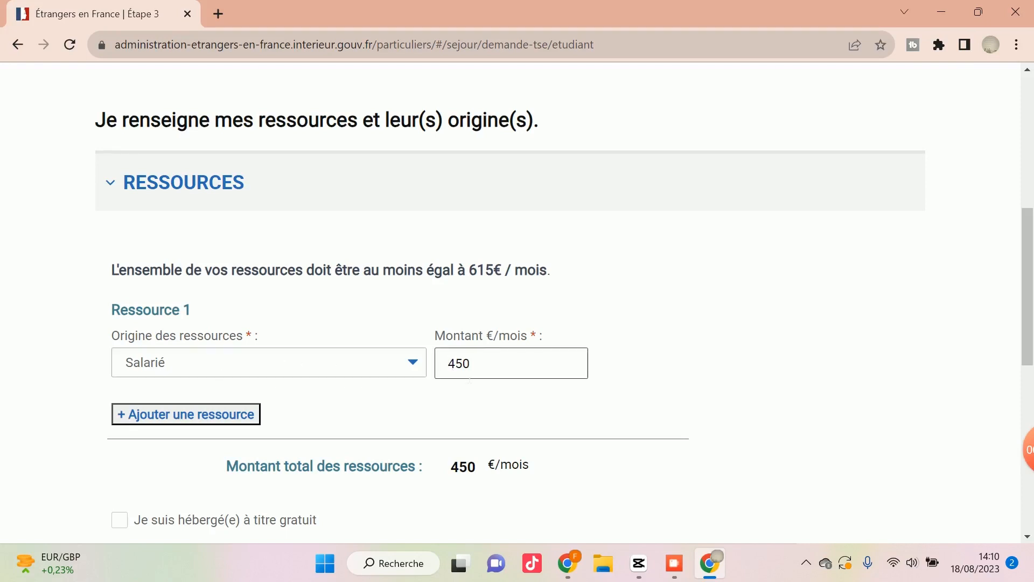
pyautogui.press('BackSpace')
pyautogui.press('BackSpace')
pyautogui.press('BackSpace')
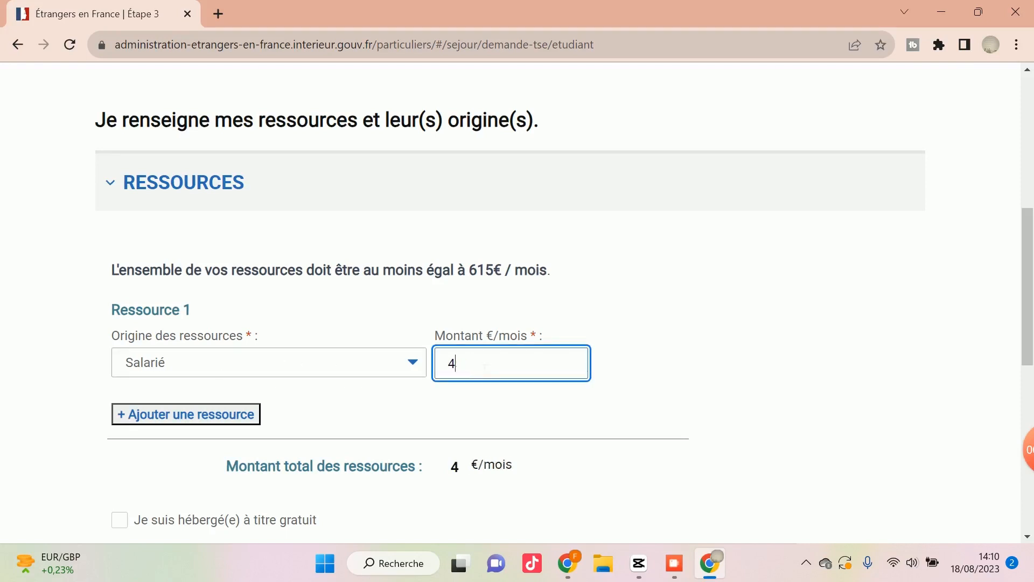
pyautogui.write('650')
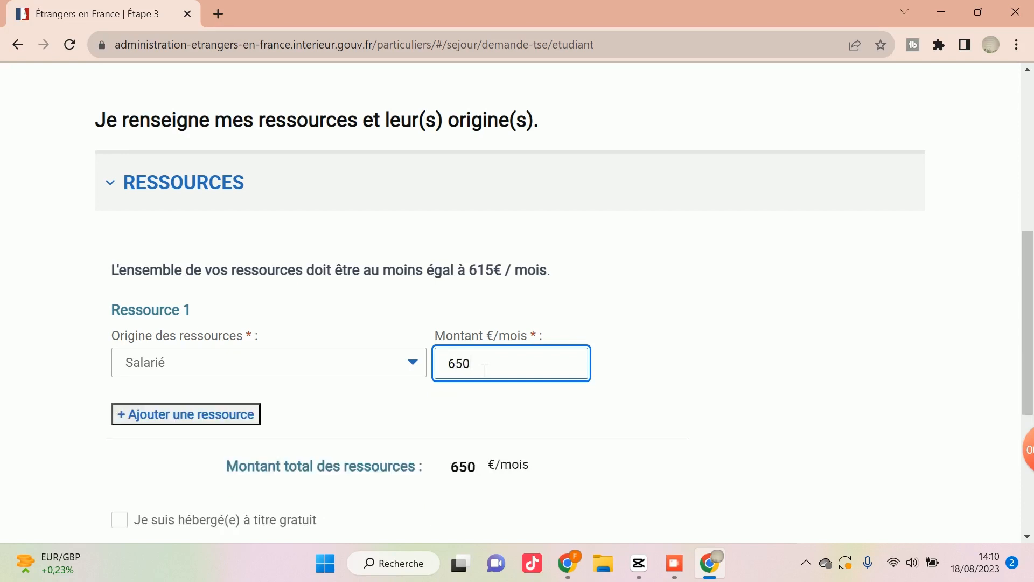
pyautogui.click(371, 412)
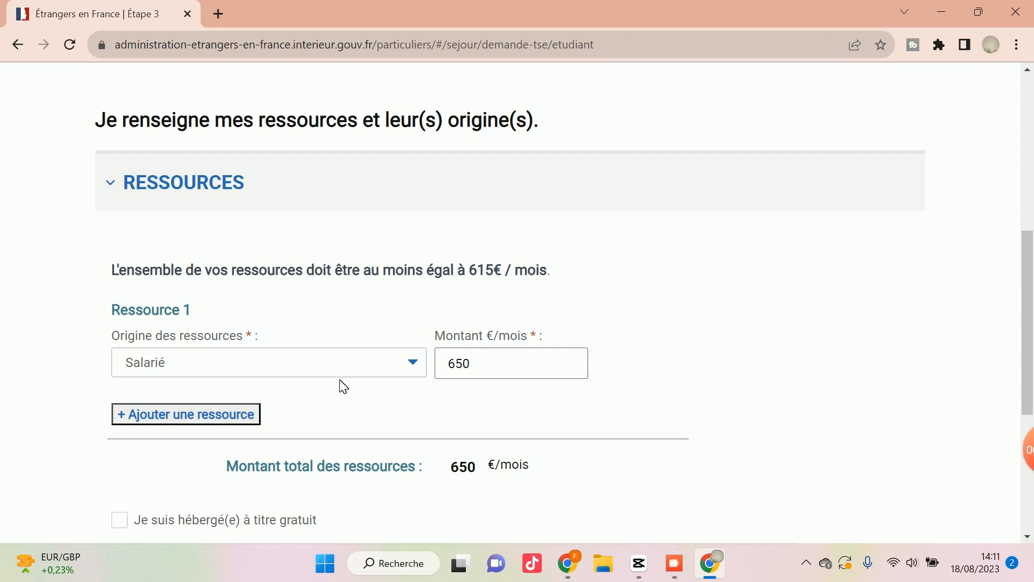
# Save the declared resources and continue to the Justificatifs step.
pyautogui.scroll(-3, 349, 383)
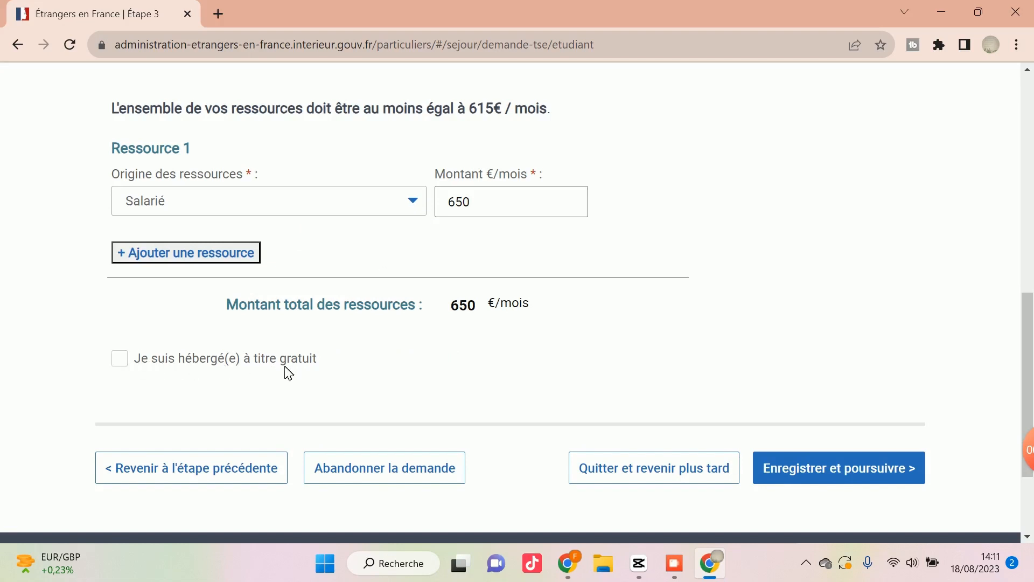
pyautogui.scroll(1, 278, 371)
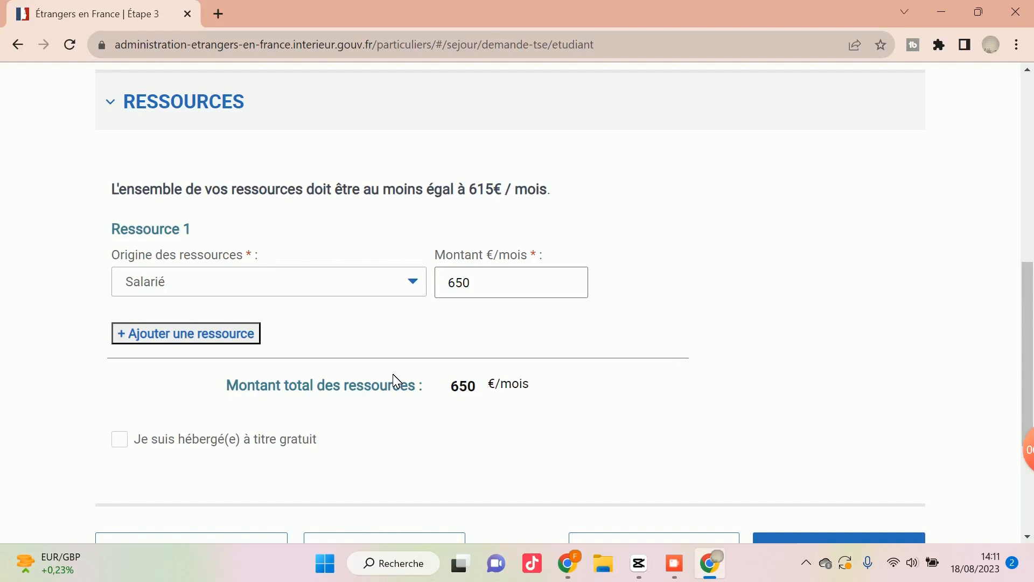
pyautogui.scroll(-1, 485, 345)
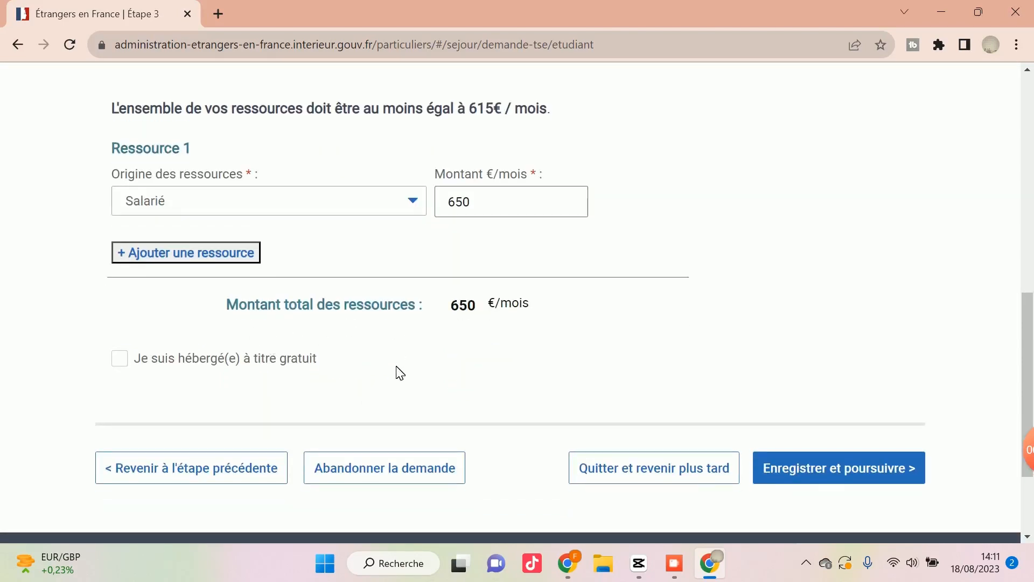
pyautogui.click(844, 479)
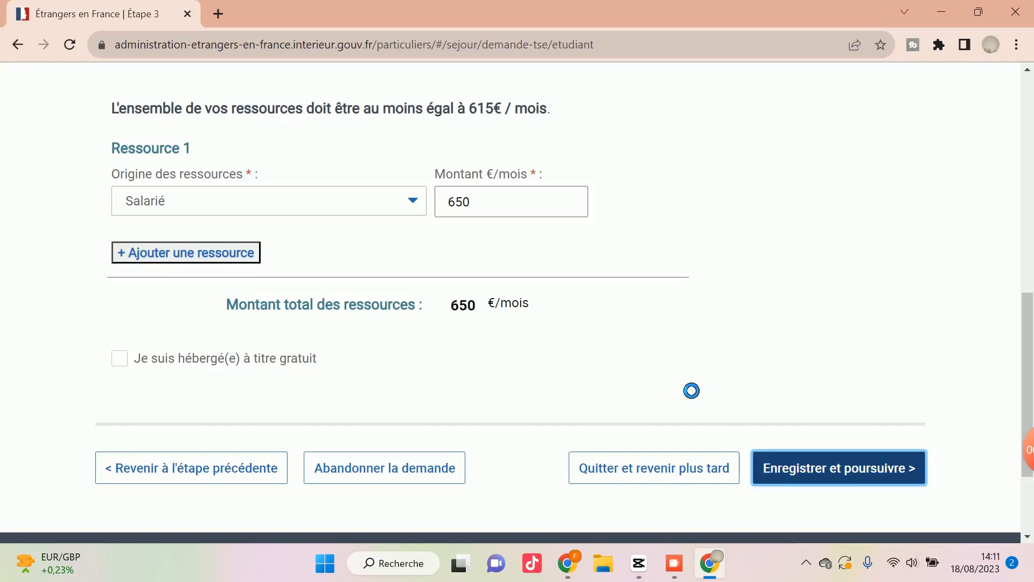
# Review the État civil document requirements for the residence permit, the passport and the recent identity photo.
pyautogui.scroll(-4, 536, 376)
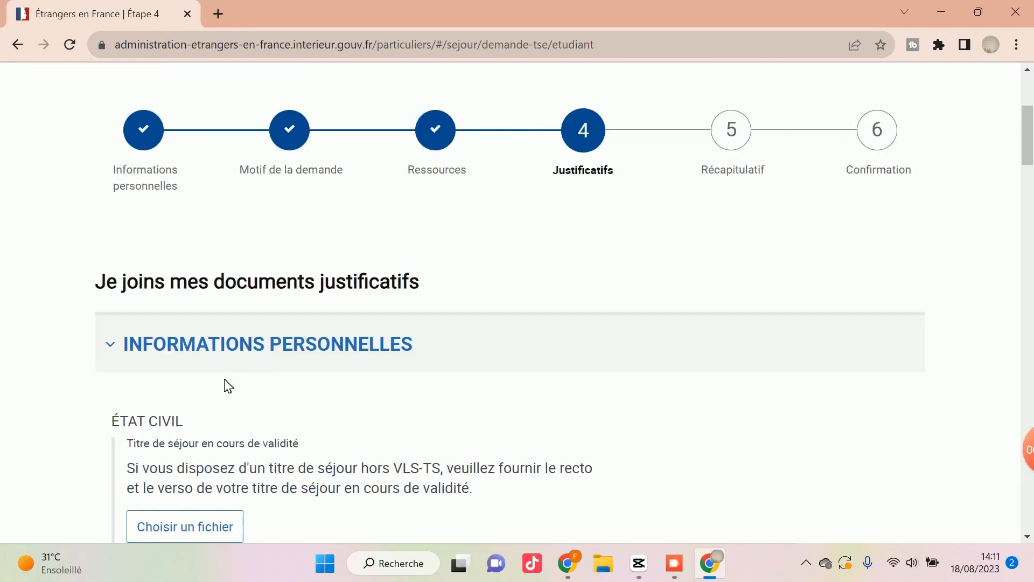
pyautogui.scroll(-2, 226, 386)
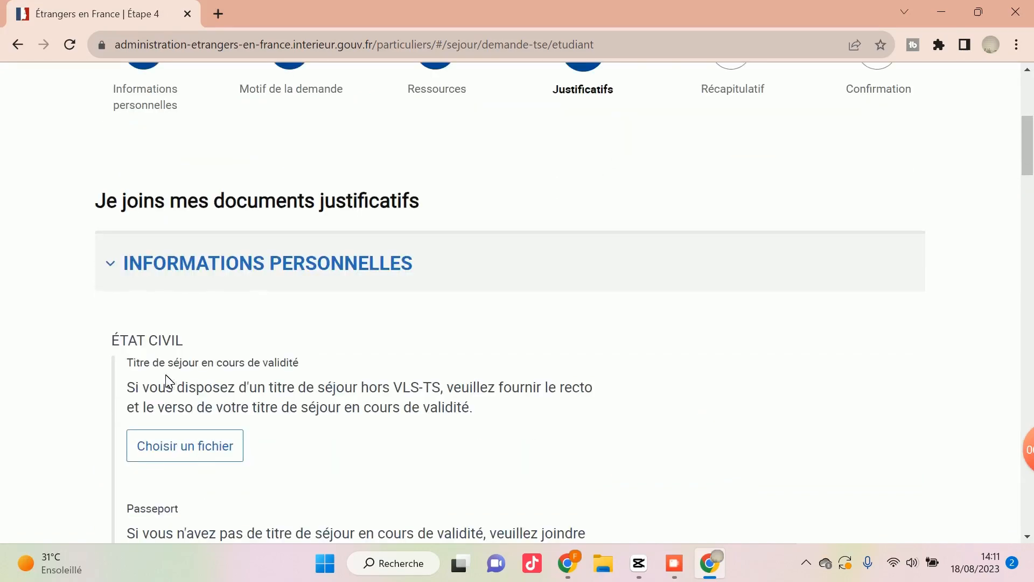
pyautogui.scroll(-2, 183, 380)
pyautogui.scroll(-2, 171, 377)
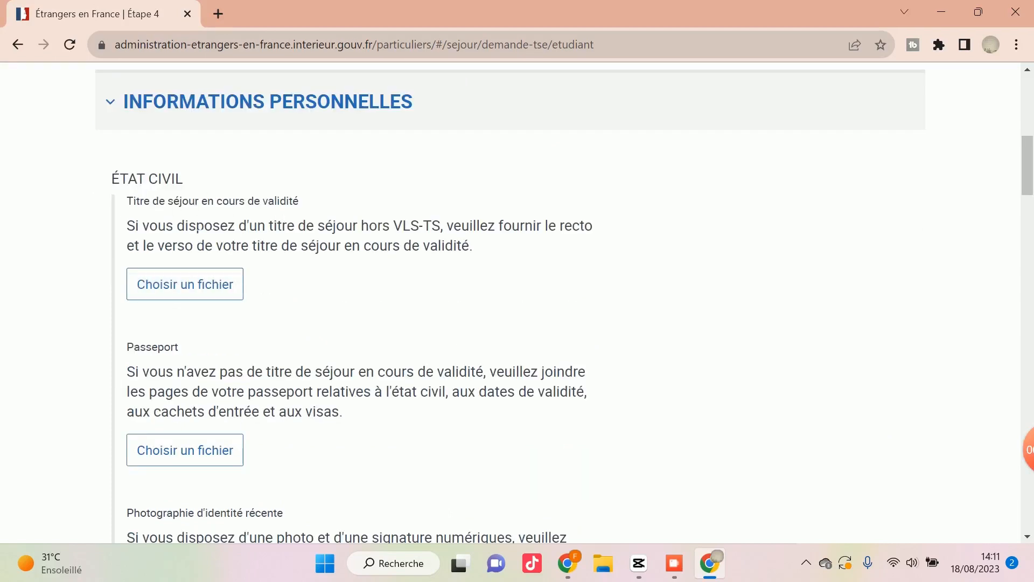
pyautogui.moveTo(129, 225); pyautogui.dragTo(457, 246)
pyautogui.click(464, 246)
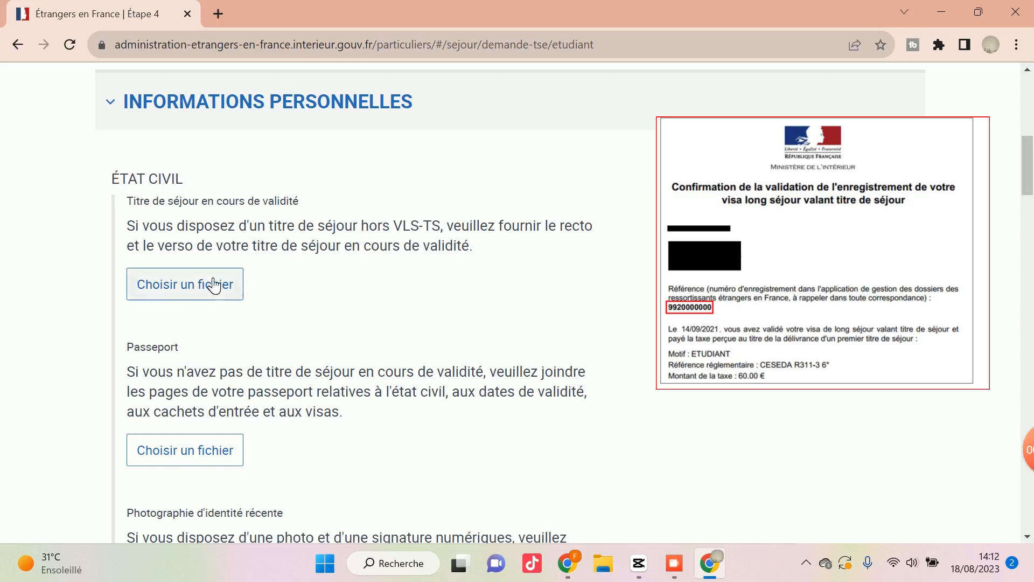
pyautogui.scroll(-3, 282, 285)
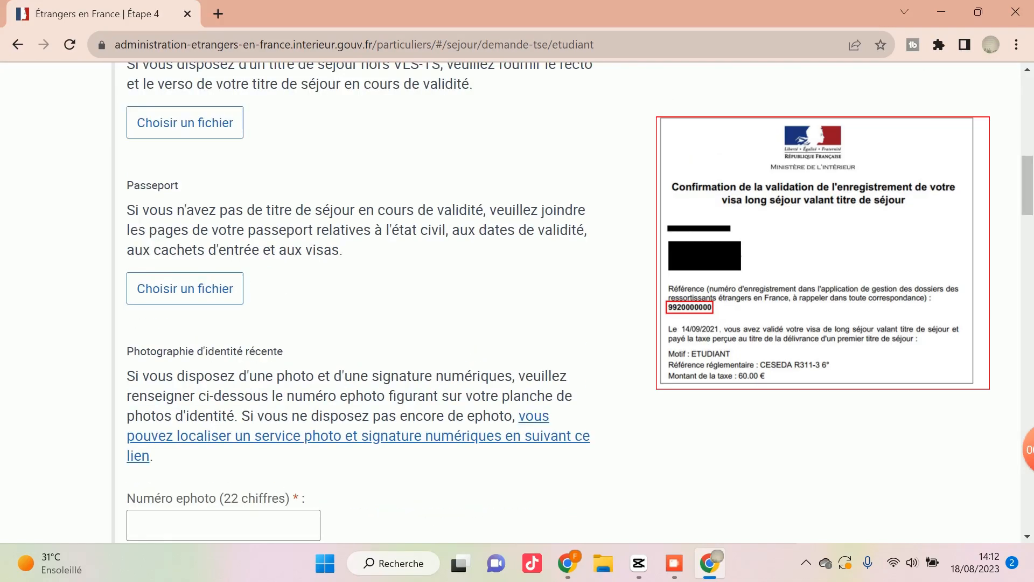
pyautogui.moveTo(127, 210); pyautogui.dragTo(256, 230)
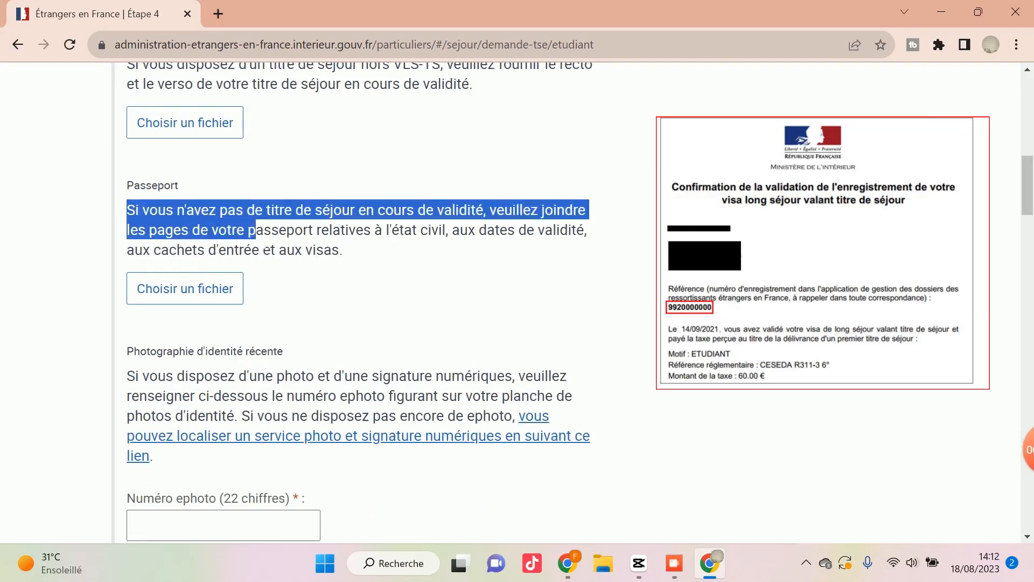
pyautogui.click(265, 245)
pyautogui.scroll(-1, 293, 296)
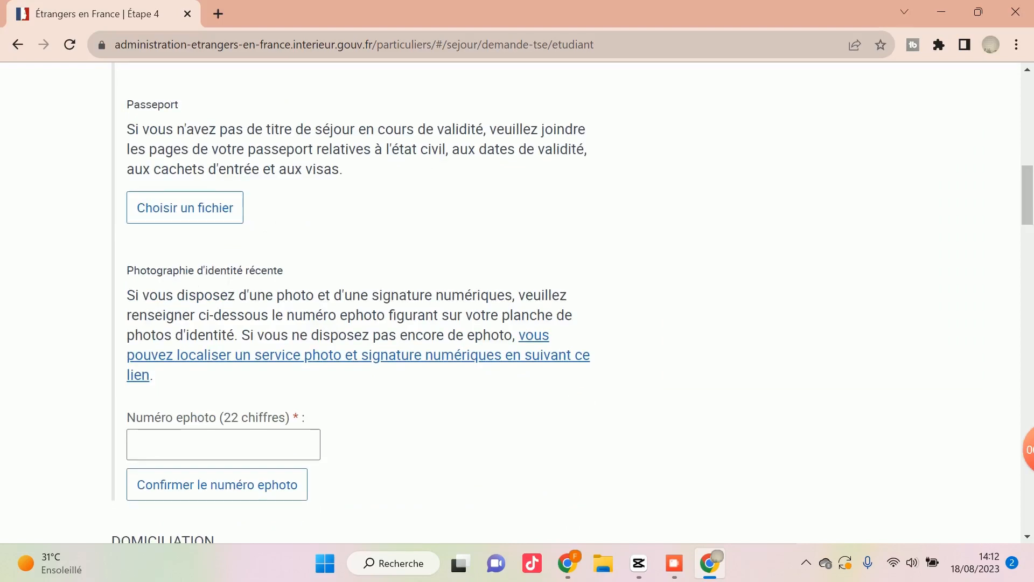
pyautogui.scroll(-1, 248, 281)
pyautogui.scroll(1, 263, 272)
# Try entering an ephoto number for the recent identity photo, then clear the field.
pyautogui.click(210, 449)
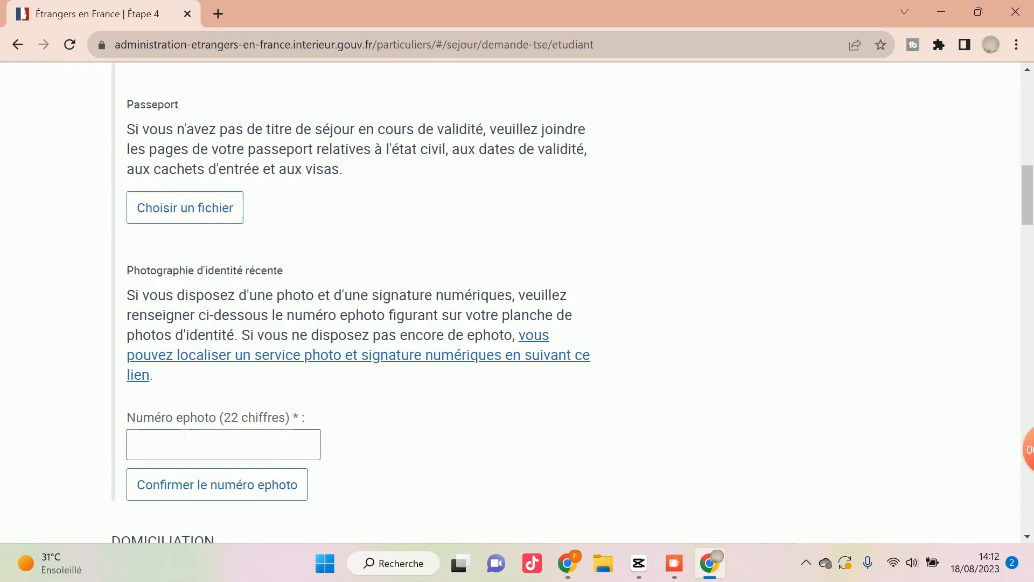
pyautogui.click(199, 449)
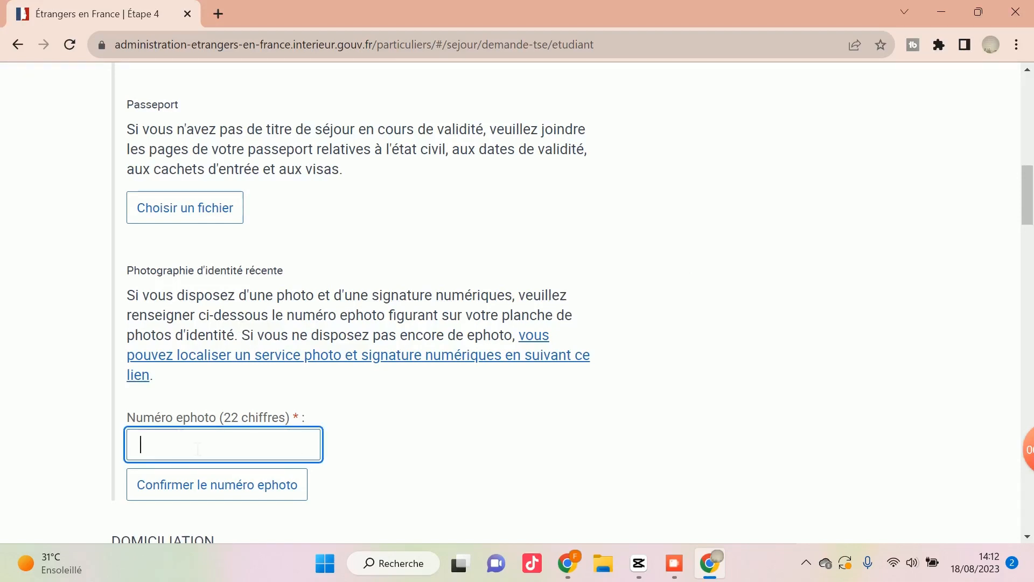
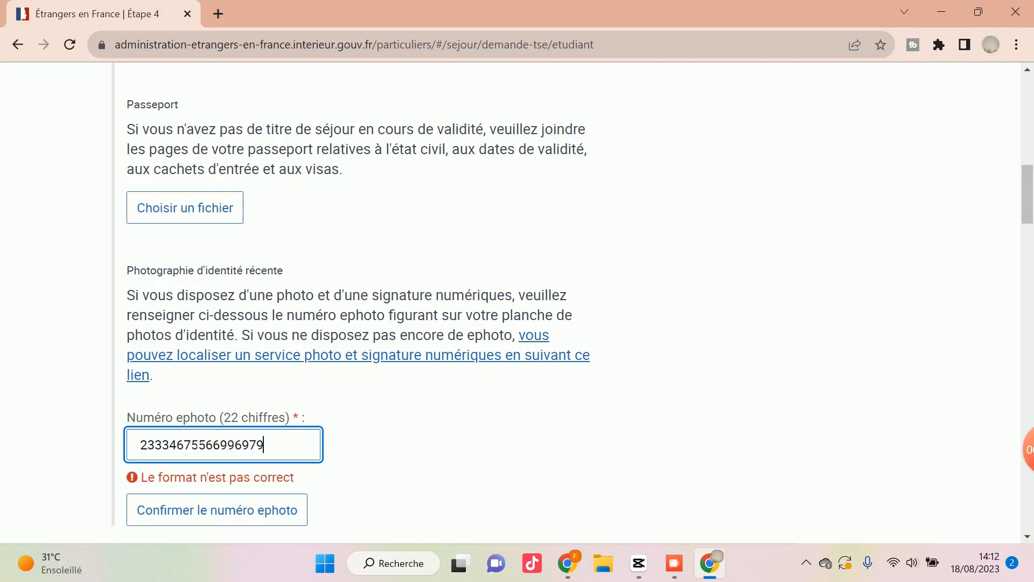
pyautogui.press('BackSpace')
pyautogui.press('BackSpace')
pyautogui.press('BackSpace')
pyautogui.press('BackSpace')
pyautogui.press('BackSpace')
pyautogui.press('BackSpace')
pyautogui.press('BackSpace')
pyautogui.press('BackSpace')
pyautogui.press('BackSpace')
pyautogui.press('BackSpace')
pyautogui.press('BackSpace')
pyautogui.press('BackSpace')
pyautogui.press('BackSpace')
pyautogui.press('BackSpace')
pyautogui.press('BackSpace')
pyautogui.press('BackSpace')
pyautogui.press('BackSpace')
pyautogui.press('BackSpace')
pyautogui.click(435, 444)
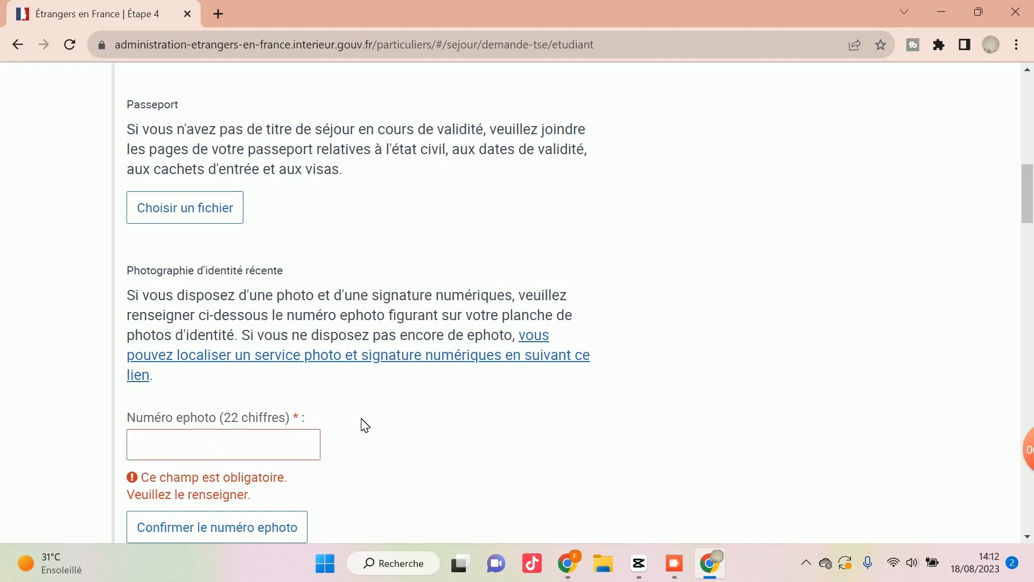
# Examine the accepted proofs of address under Domiciliation, including those for hotel stays and private hosting.
pyautogui.scroll(-1, 364, 425)
pyautogui.scroll(-4, 335, 420)
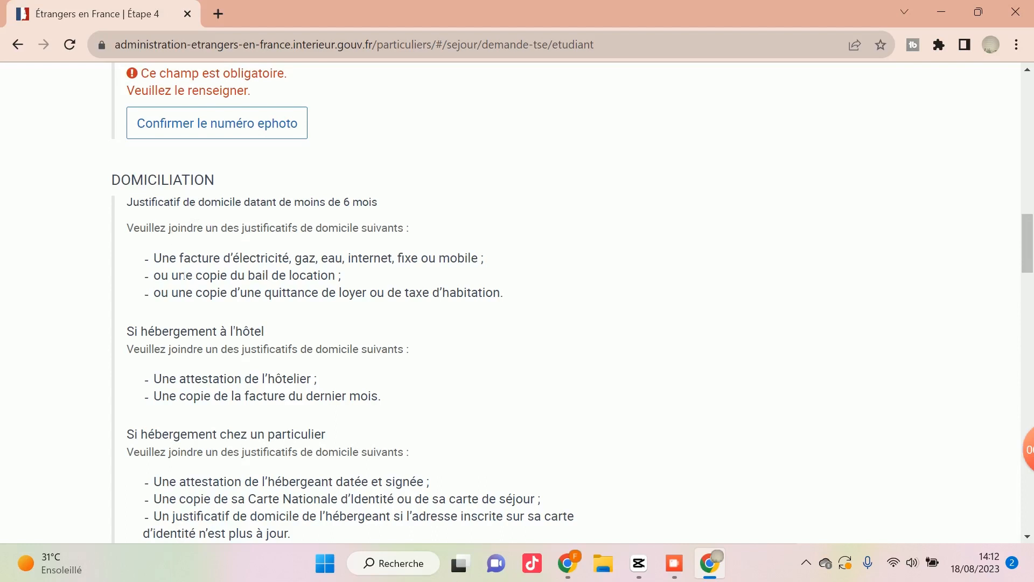
pyautogui.moveTo(166, 263); pyautogui.dragTo(275, 293)
pyautogui.click(275, 293)
pyautogui.moveTo(291, 203); pyautogui.dragTo(386, 208)
pyautogui.click(386, 208)
pyautogui.scroll(-1, 393, 293)
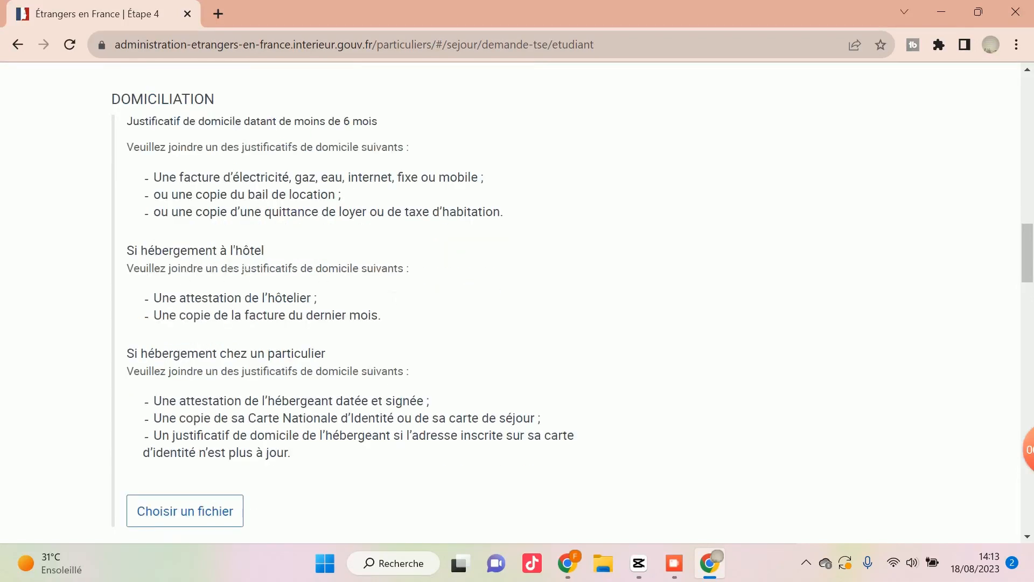
pyautogui.scroll(-2, 275, 314)
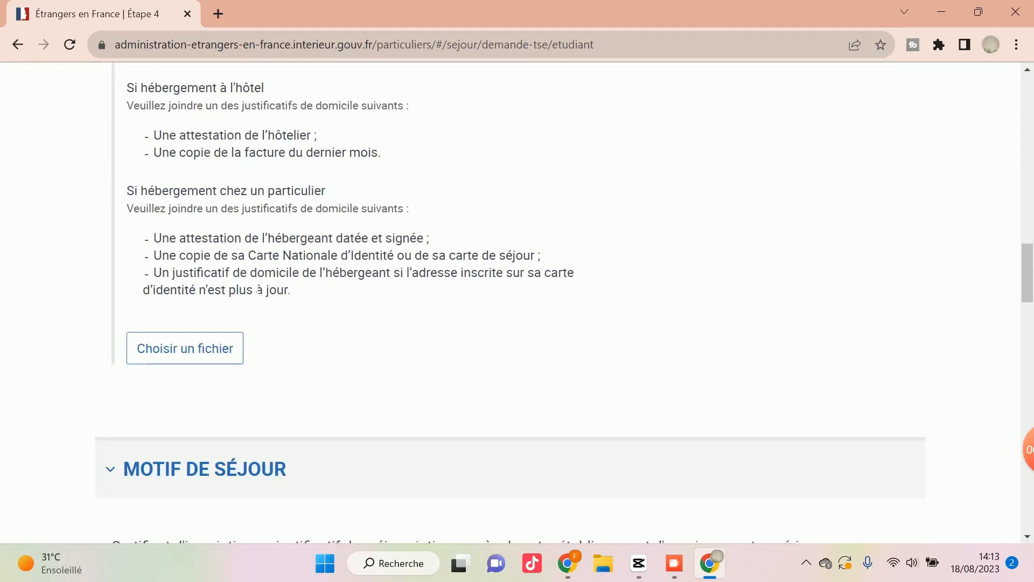
# Read the requirements for the certificate of enrolment or pre-enrolment in the Motif de séjour section.
pyautogui.scroll(-3, 238, 275)
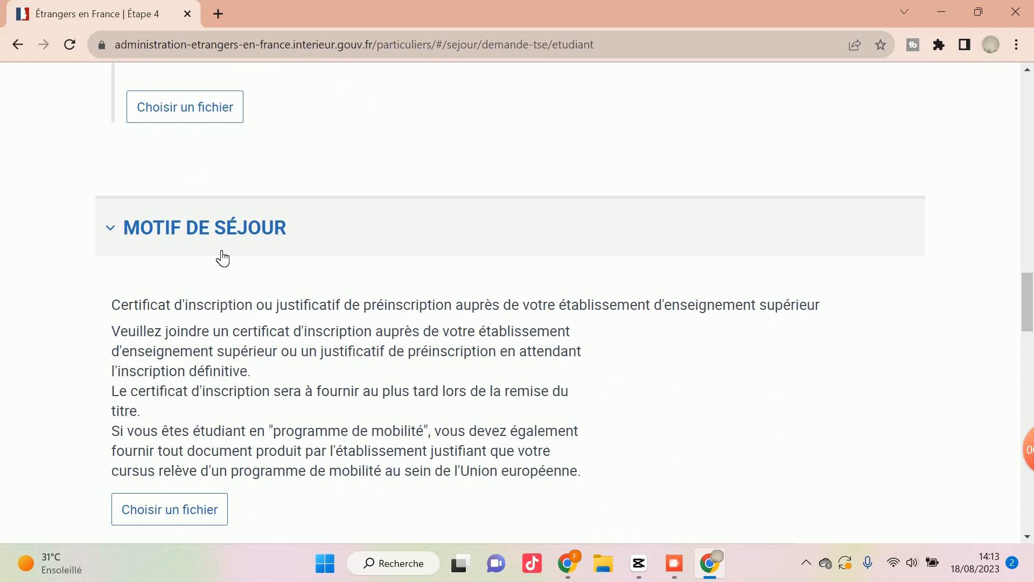
pyautogui.scroll(-1, 222, 258)
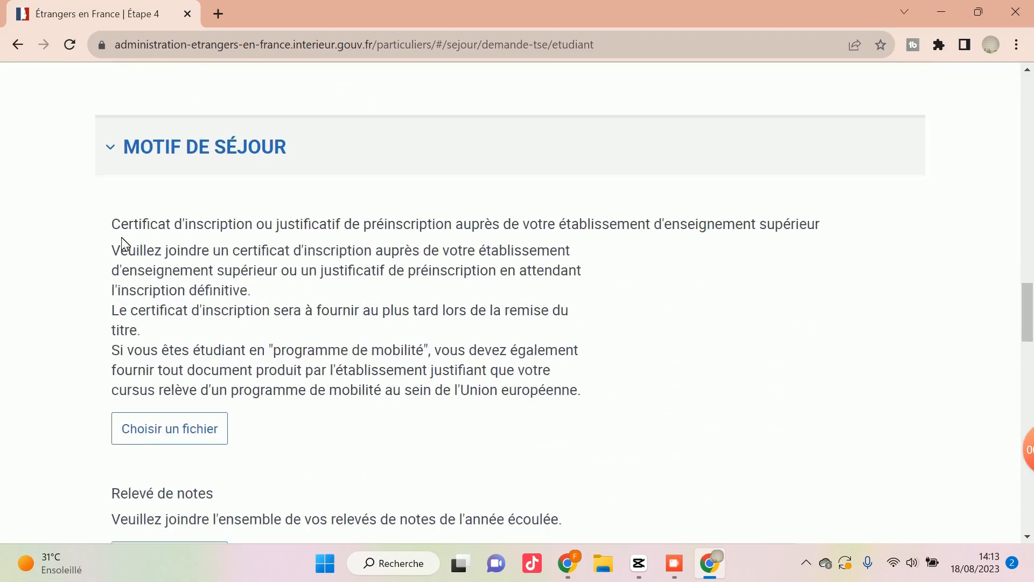
pyautogui.moveTo(112, 224); pyautogui.dragTo(245, 372)
pyautogui.click(245, 372)
pyautogui.scroll(-1, 217, 351)
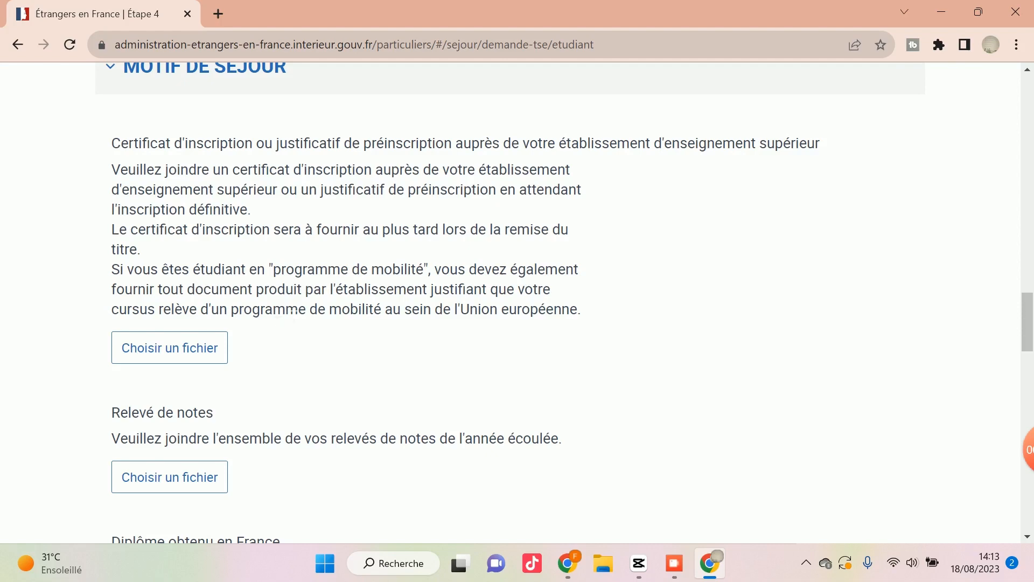
pyautogui.scroll(-1, 345, 301)
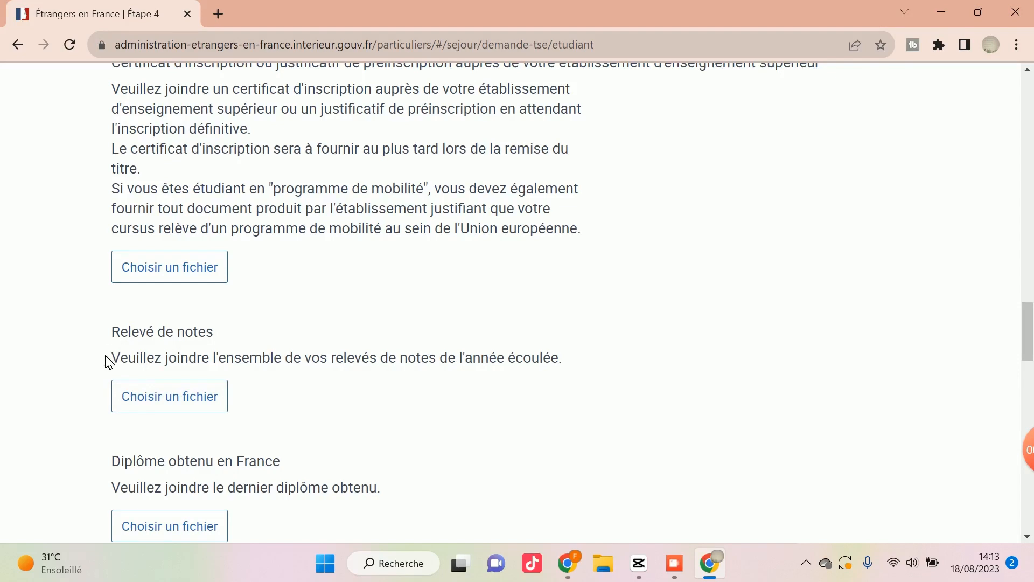
# Read the requirements for the Relevé de notes, Diplôme obtenu en France and Attestation de réussite documents.
pyautogui.moveTo(106, 362); pyautogui.dragTo(429, 358)
pyautogui.click(410, 357)
pyautogui.scroll(-3, 404, 351)
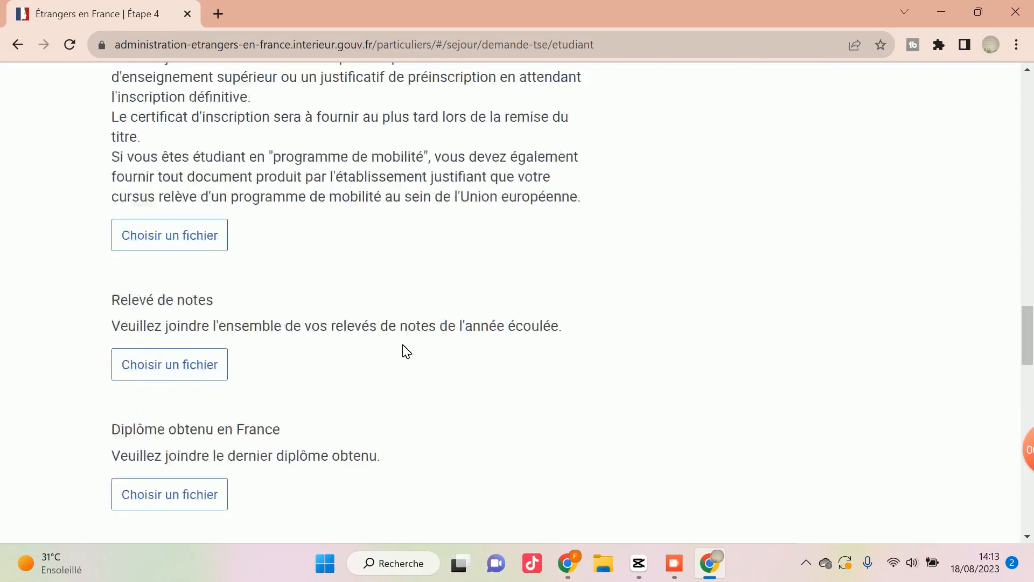
pyautogui.scroll(-1, 391, 353)
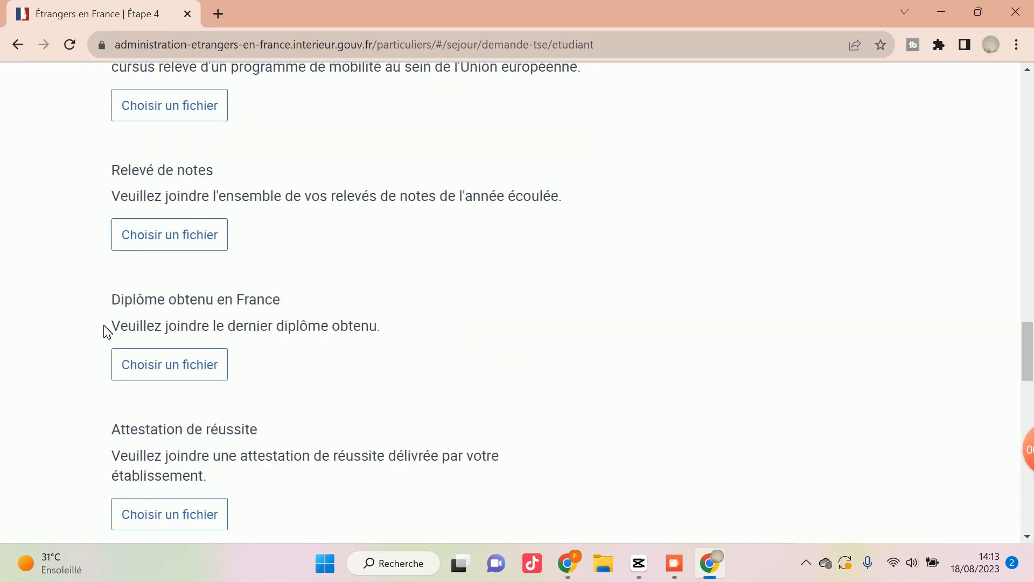
pyautogui.moveTo(106, 331); pyautogui.dragTo(322, 328)
pyautogui.click(327, 341)
pyautogui.scroll(-1, 180, 409)
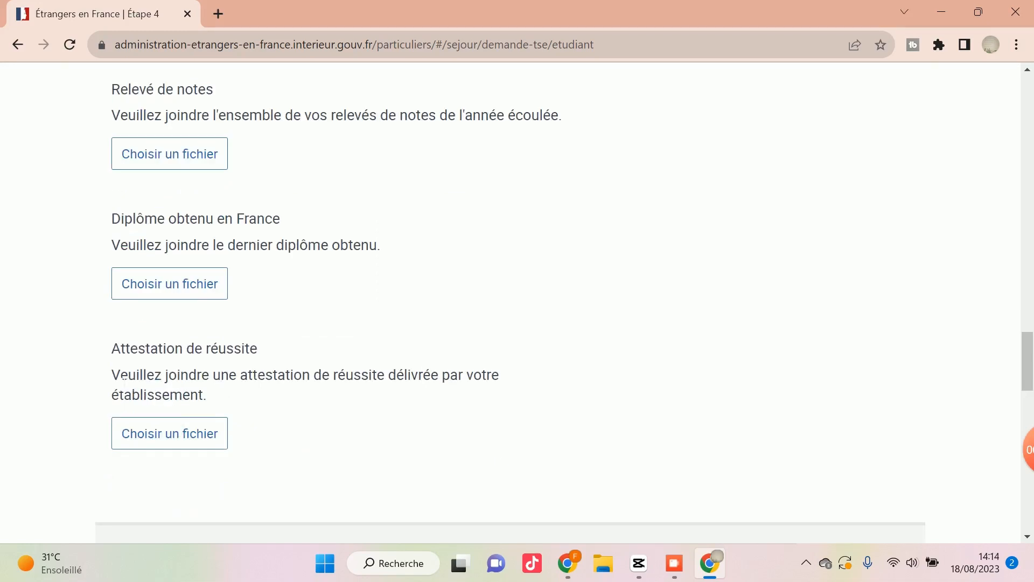
pyautogui.moveTo(111, 376); pyautogui.dragTo(169, 375)
pyautogui.click(178, 395)
pyautogui.scroll(-2, 321, 326)
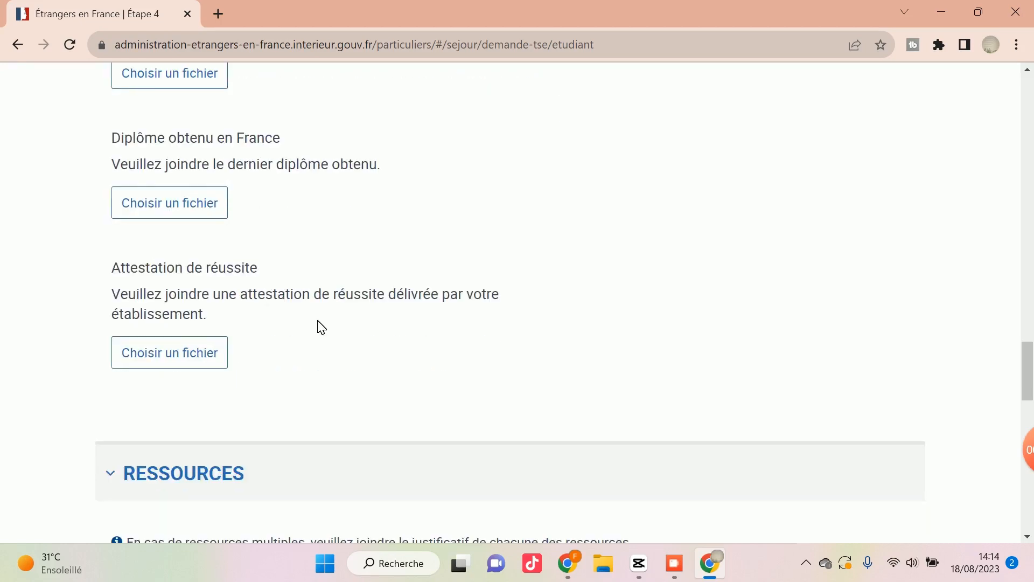
# Read the Ressources requirements for applicants supported by a third party, including the bank attestation and sworn statement.
pyautogui.scroll(-1, 320, 326)
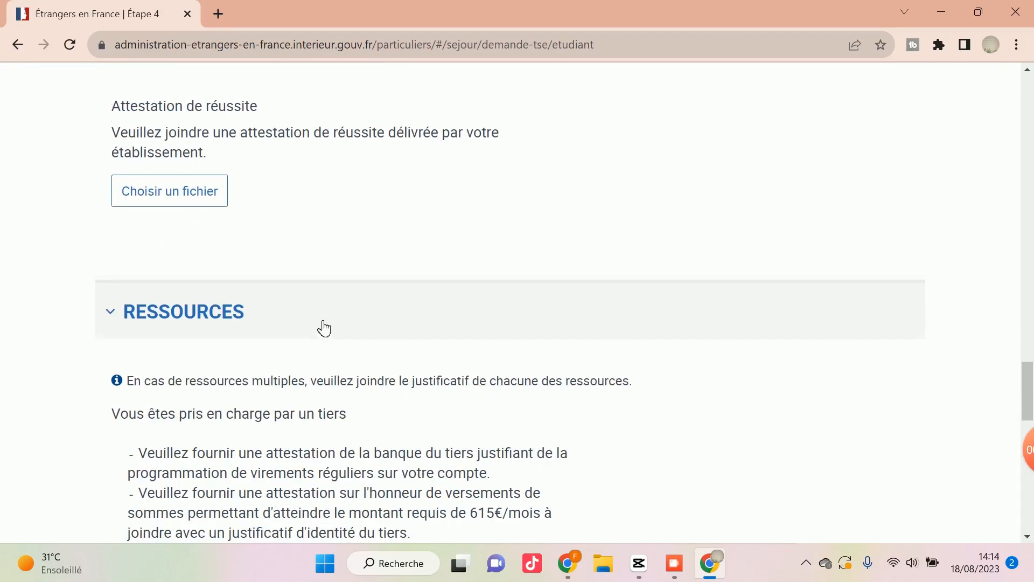
pyautogui.scroll(-2, 322, 327)
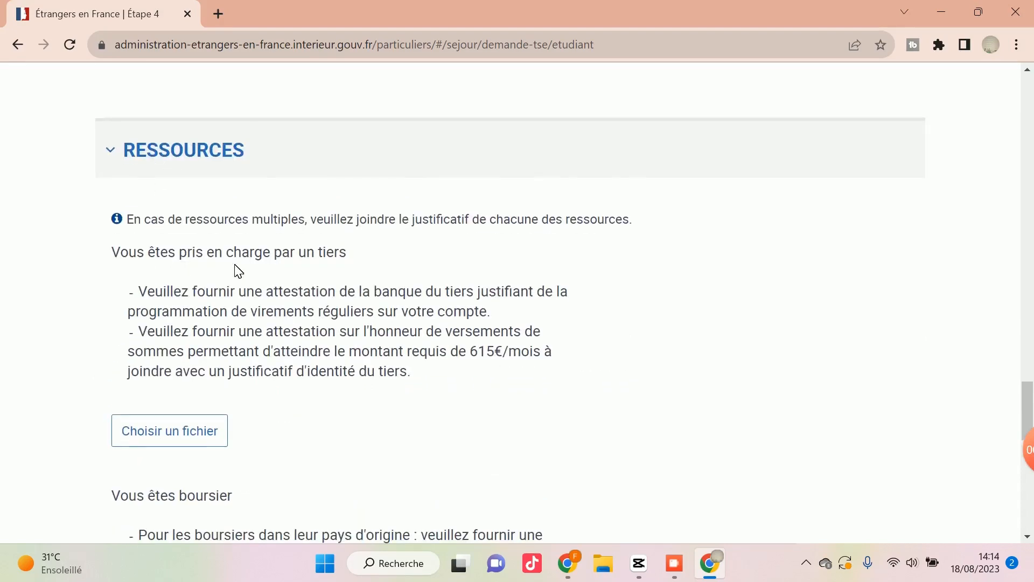
pyautogui.scroll(-1, 233, 270)
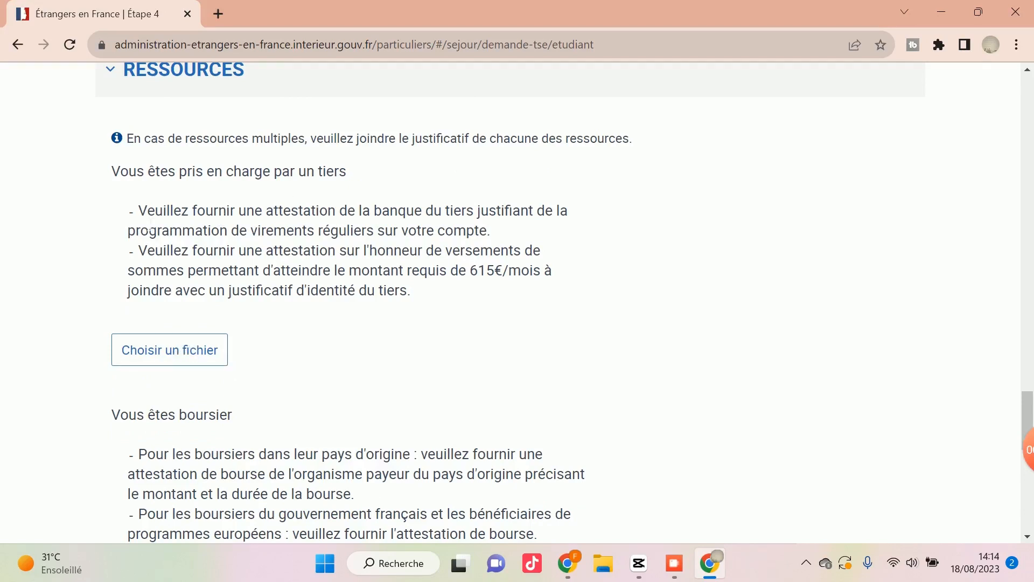
pyautogui.moveTo(139, 210); pyautogui.dragTo(295, 291)
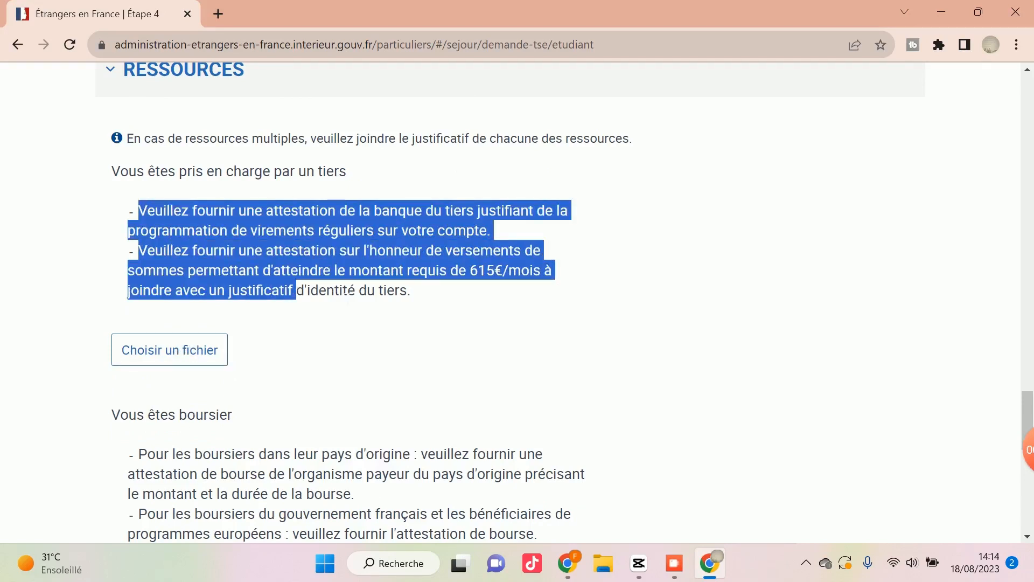
pyautogui.click(371, 305)
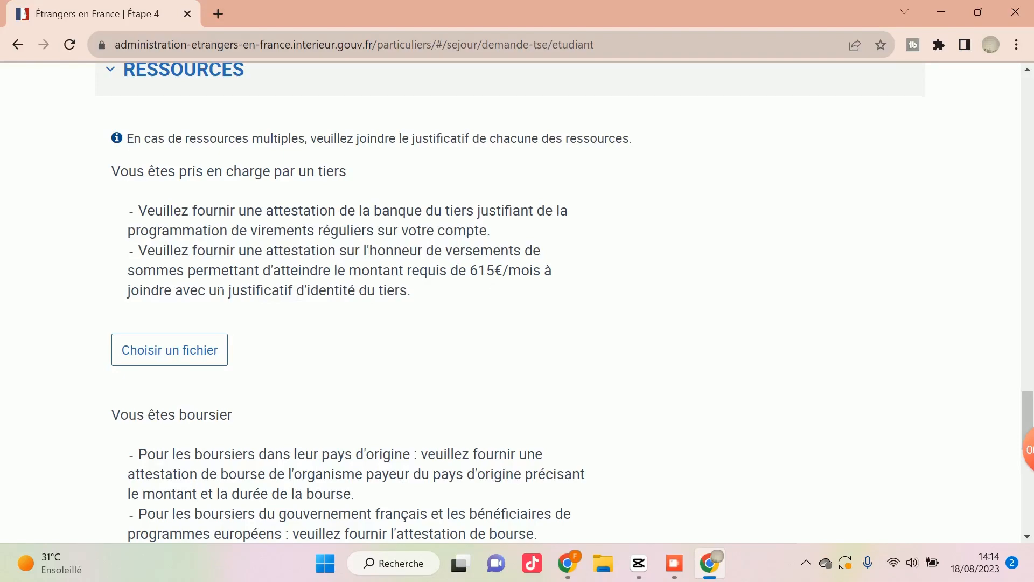
# Read the scholarship attestation requirements under Vous êtes boursier in the Ressources section.
pyautogui.scroll(-2, 217, 291)
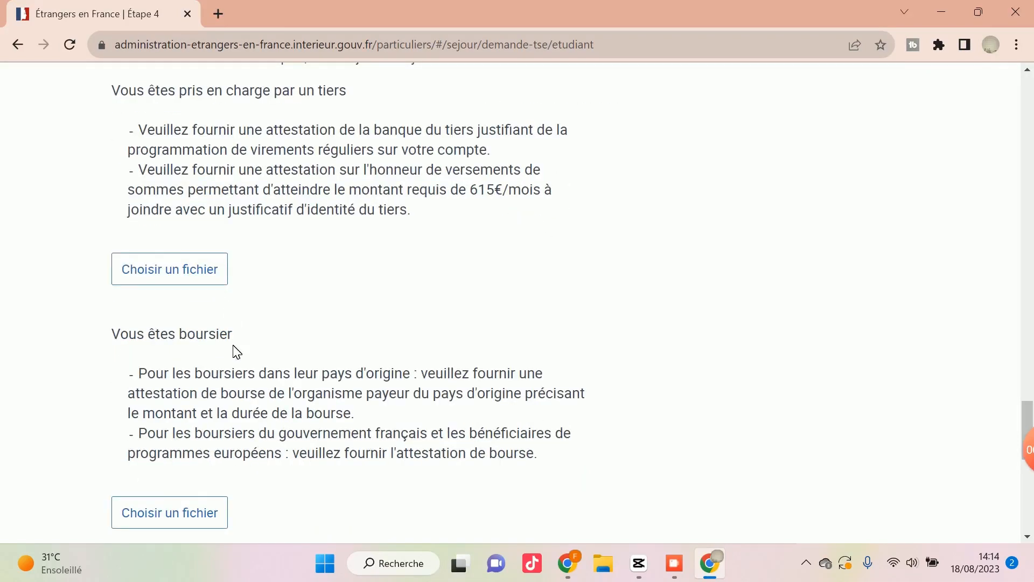
pyautogui.scroll(-1, 206, 360)
pyautogui.moveTo(207, 353); pyautogui.dragTo(131, 292)
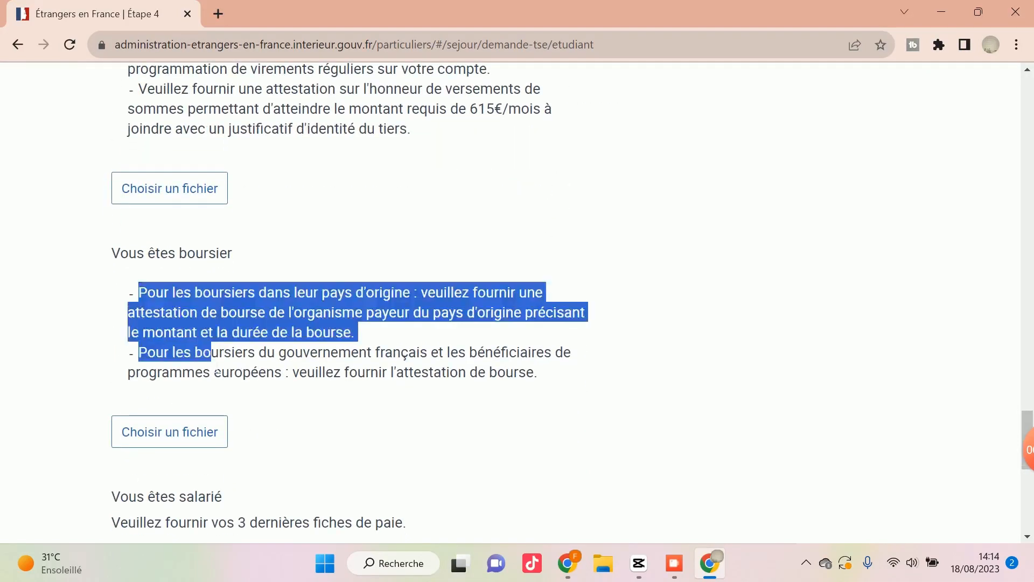
pyautogui.click(216, 370)
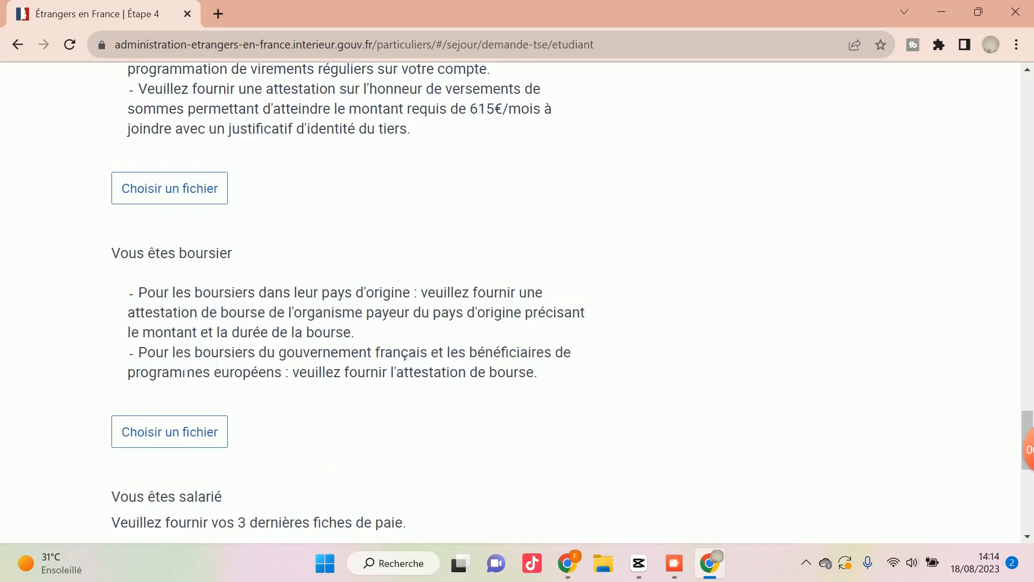
# Read the proof-of-income requirements for Vous êtes salarié and Vous disposez de ressources suffisantes.
pyautogui.scroll(-3, 177, 372)
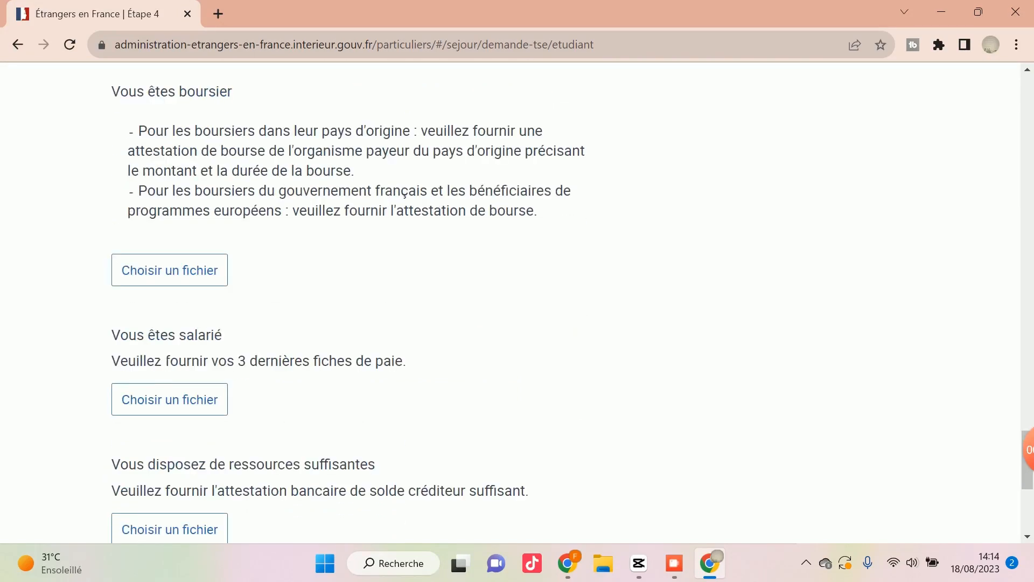
pyautogui.scroll(-2, 178, 360)
pyautogui.scroll(1, 180, 295)
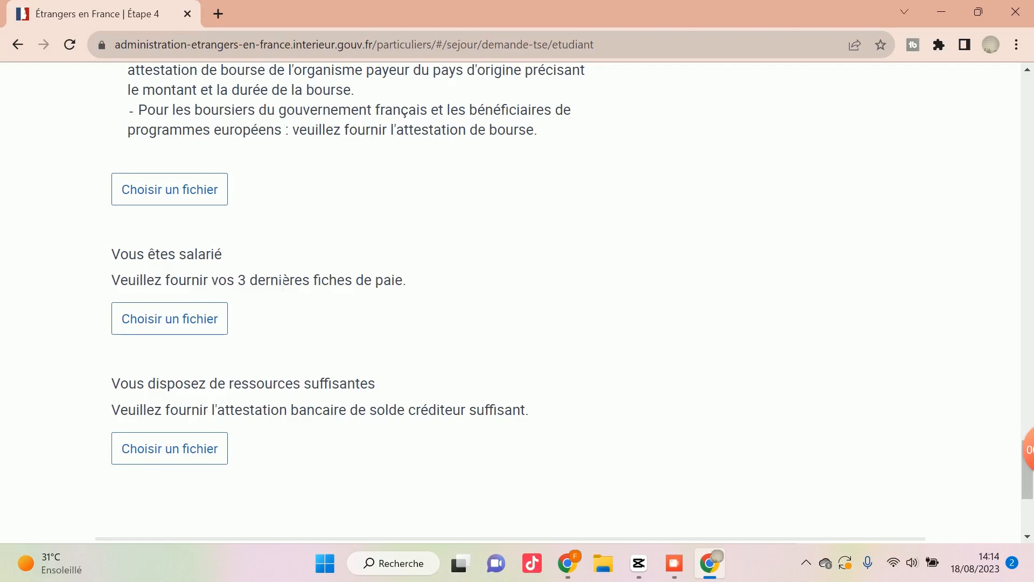
pyautogui.scroll(-1, 270, 324)
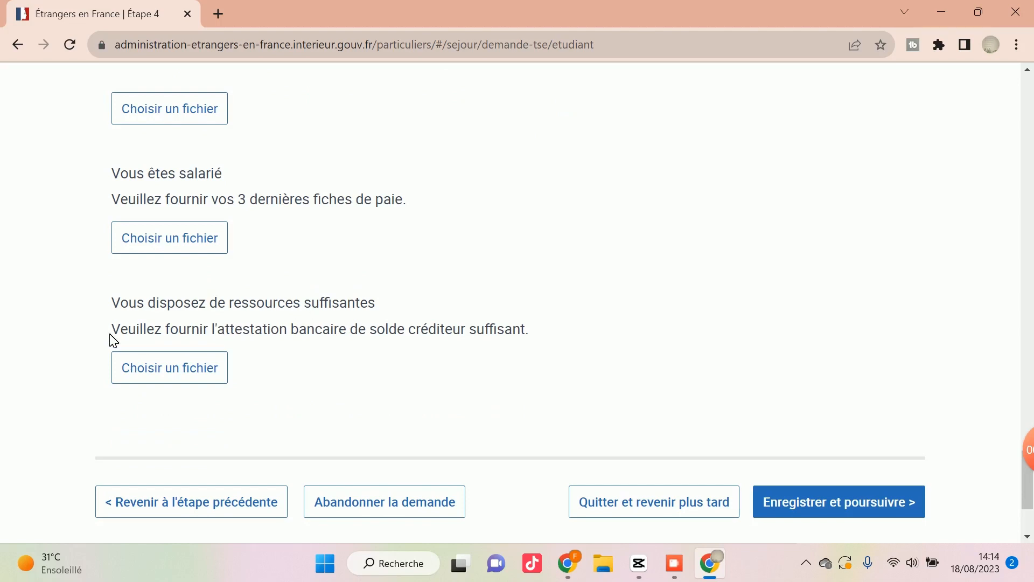
pyautogui.moveTo(111, 332); pyautogui.dragTo(454, 330)
pyautogui.click(411, 340)
pyautogui.moveTo(112, 175); pyautogui.dragTo(211, 177)
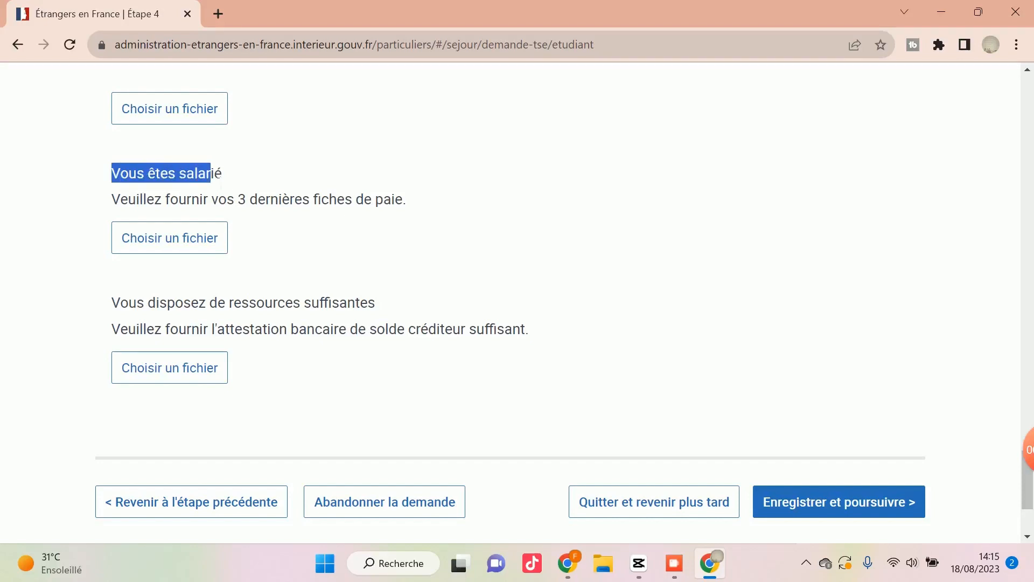
pyautogui.click(229, 180)
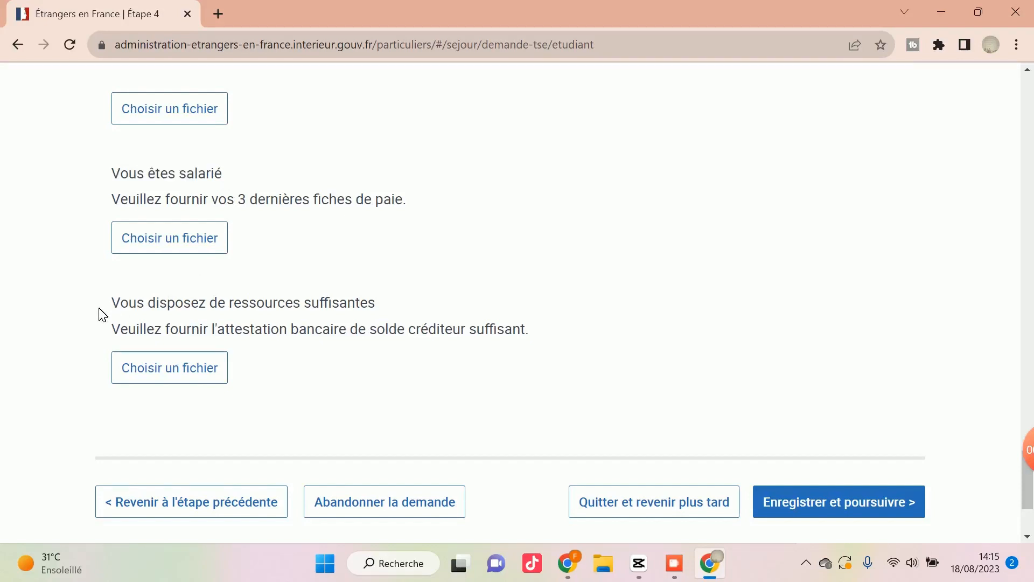
pyautogui.moveTo(112, 306); pyautogui.dragTo(360, 309)
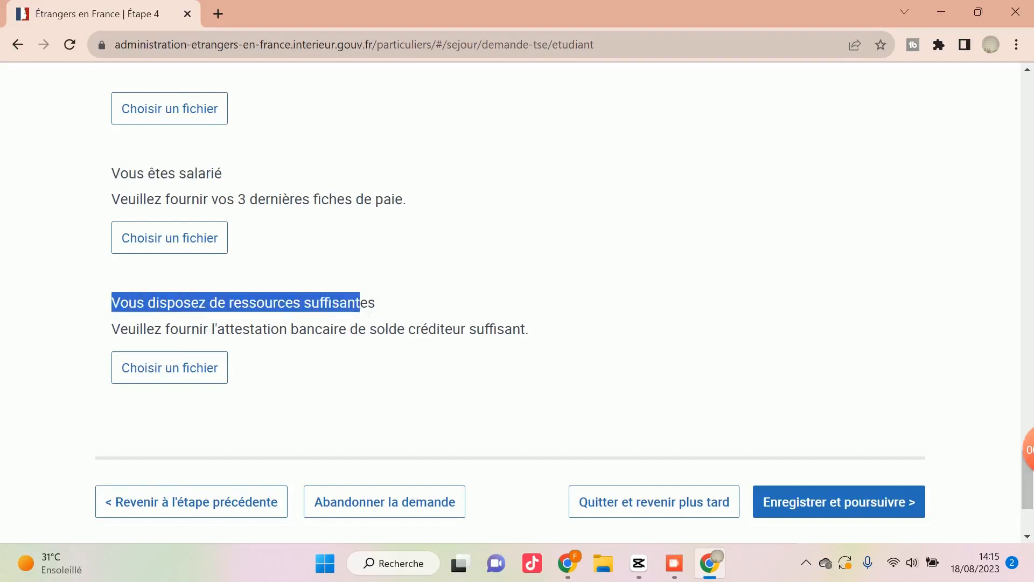
pyautogui.click(370, 314)
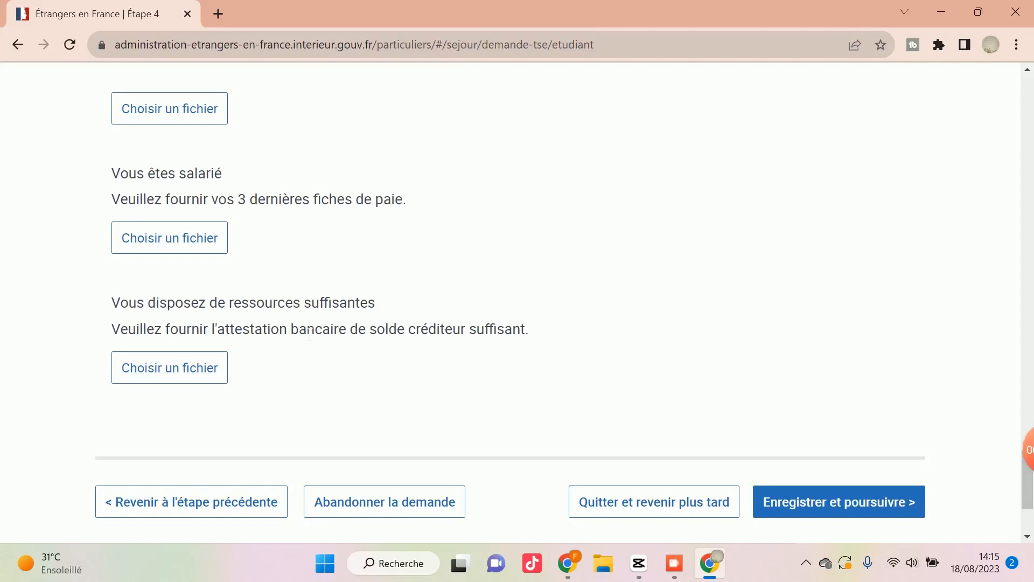
# Review the supporting-document sections from État civil through Ressources, down to the option to save and continue.
pyautogui.scroll(15, 308, 330)
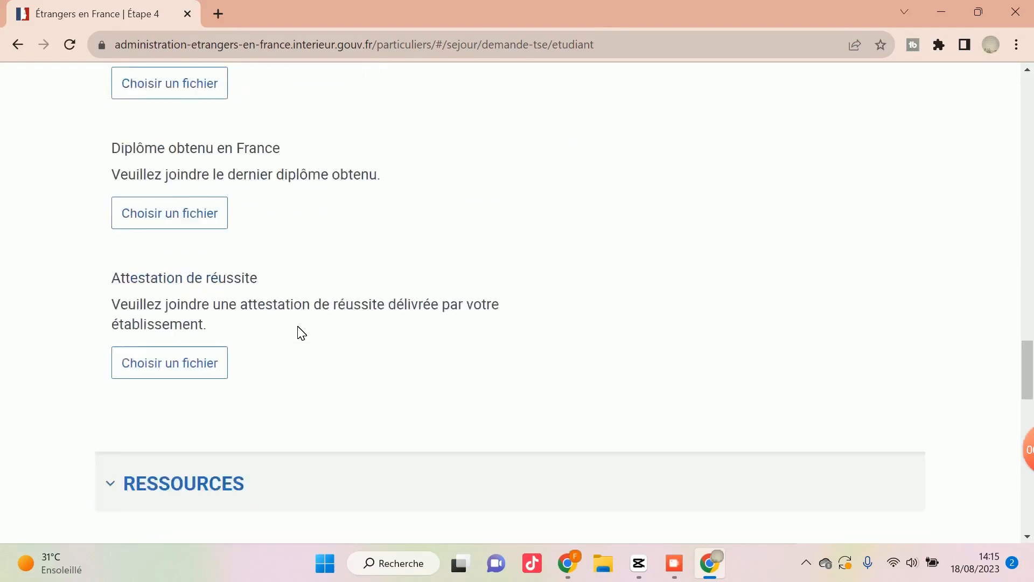
pyautogui.scroll(20, 302, 333)
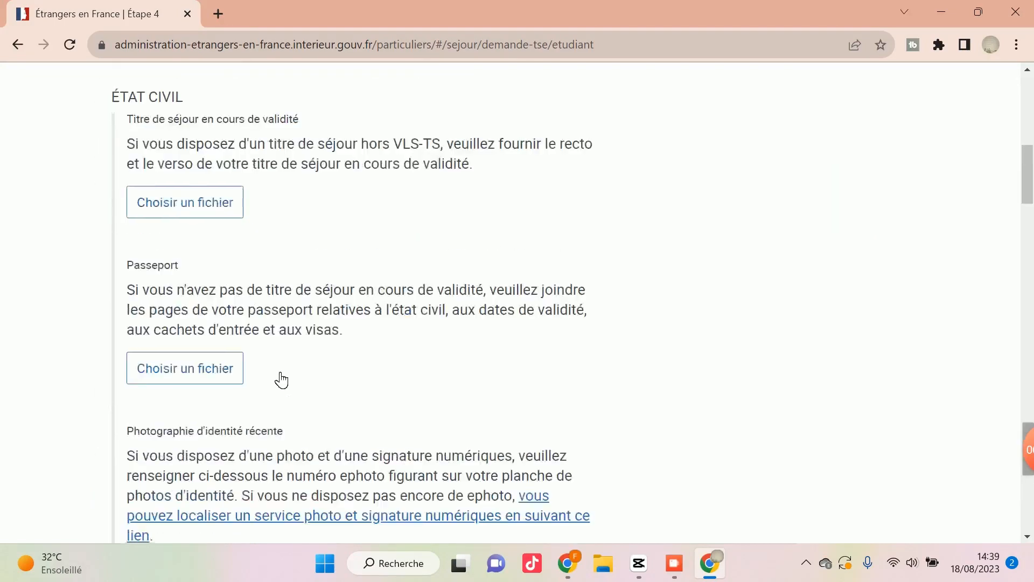
pyautogui.scroll(-12, 282, 380)
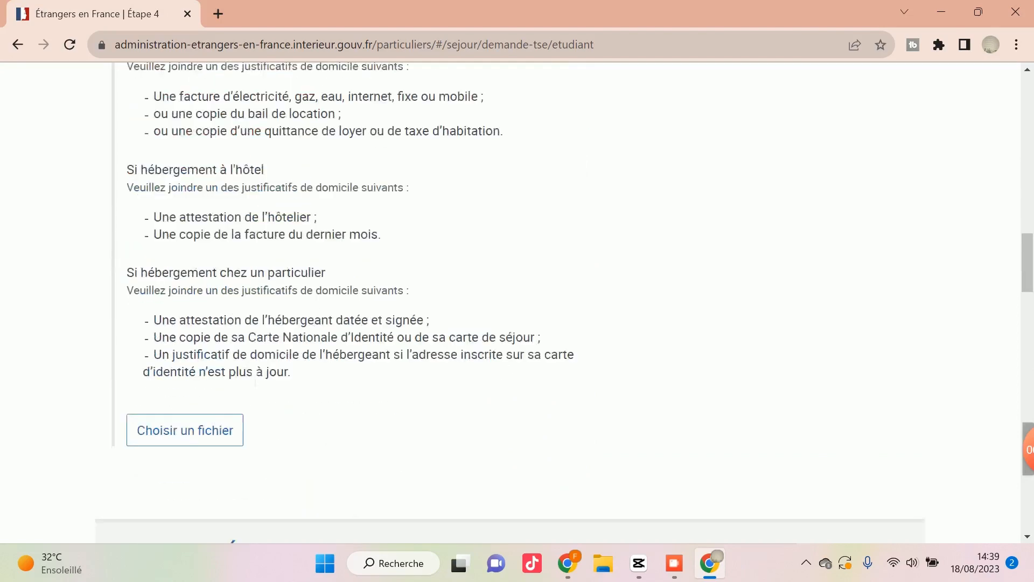
pyautogui.scroll(-12, 256, 379)
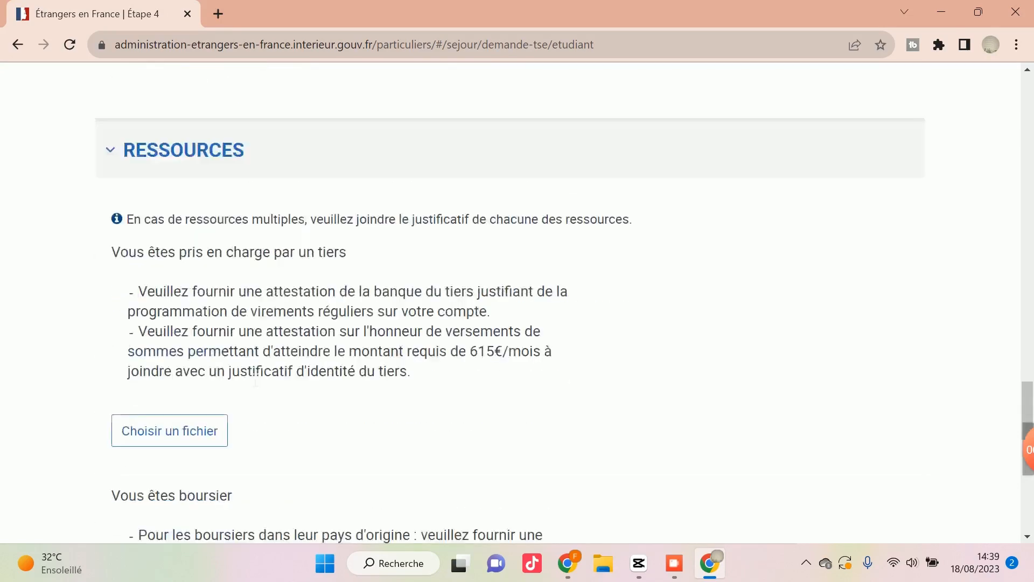
pyautogui.scroll(-12, 256, 379)
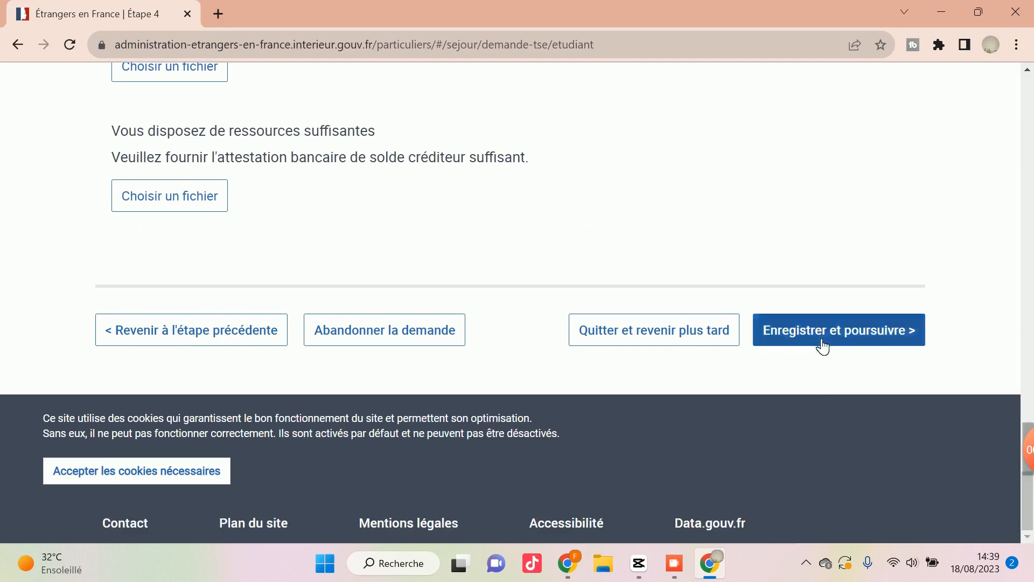
# Check the remaining Récapitulatif and Confirmation stages in the application's progress tracker.
pyautogui.scroll(20, 822, 346)
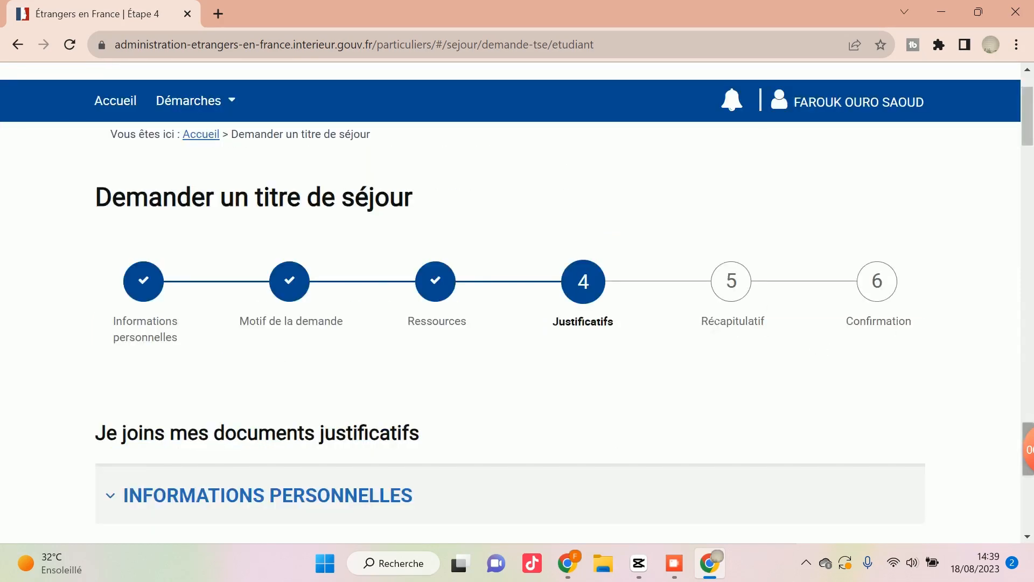
pyautogui.moveTo(688, 327); pyautogui.dragTo(766, 328)
pyautogui.click(769, 332)
pyautogui.moveTo(700, 321); pyautogui.dragTo(767, 326)
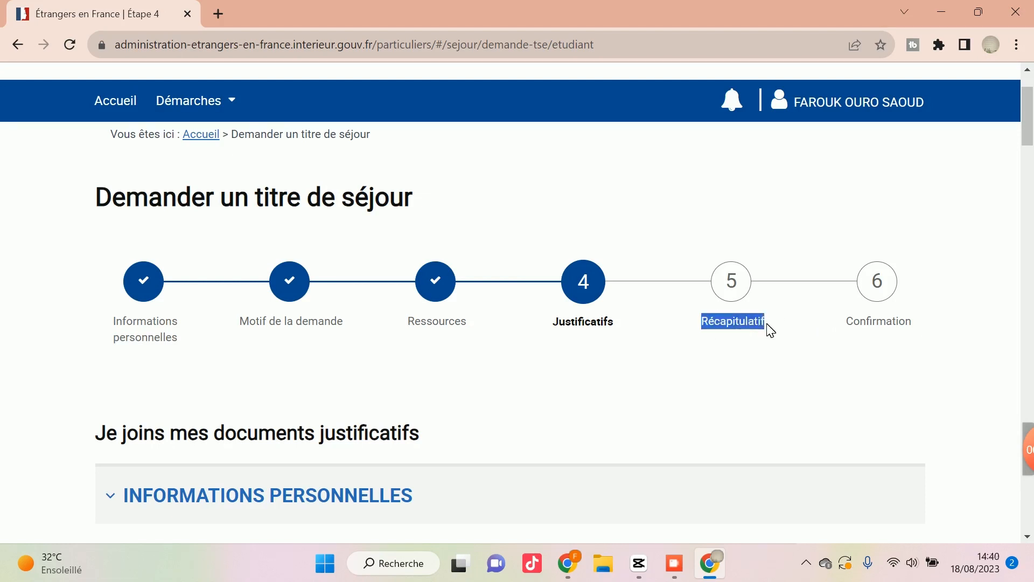
pyautogui.moveTo(843, 329); pyautogui.dragTo(898, 322)
pyautogui.click(899, 326)
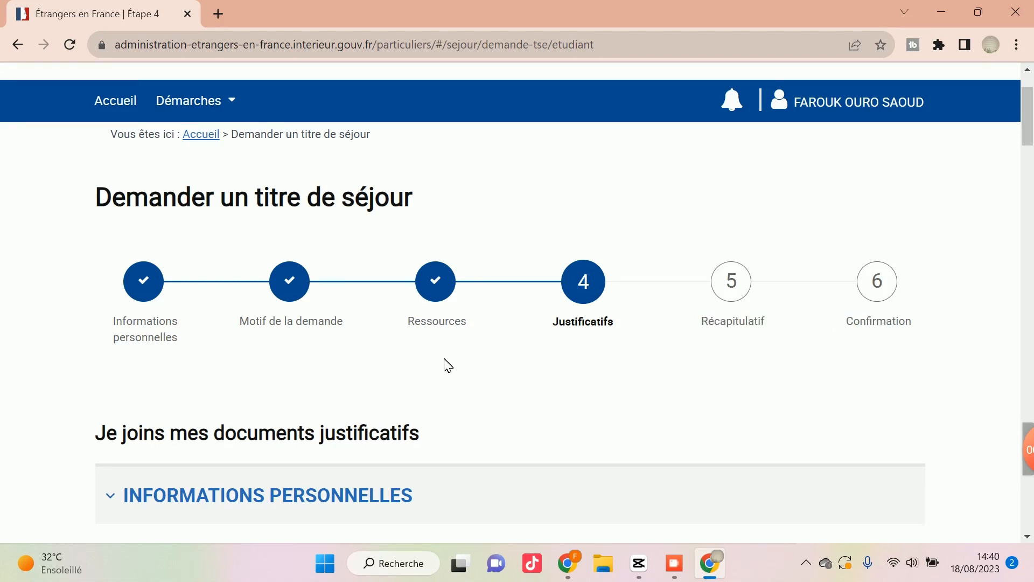
# Look over the required personal information, Motif de séjour and Ressources documents once more.
pyautogui.scroll(-4, 372, 362)
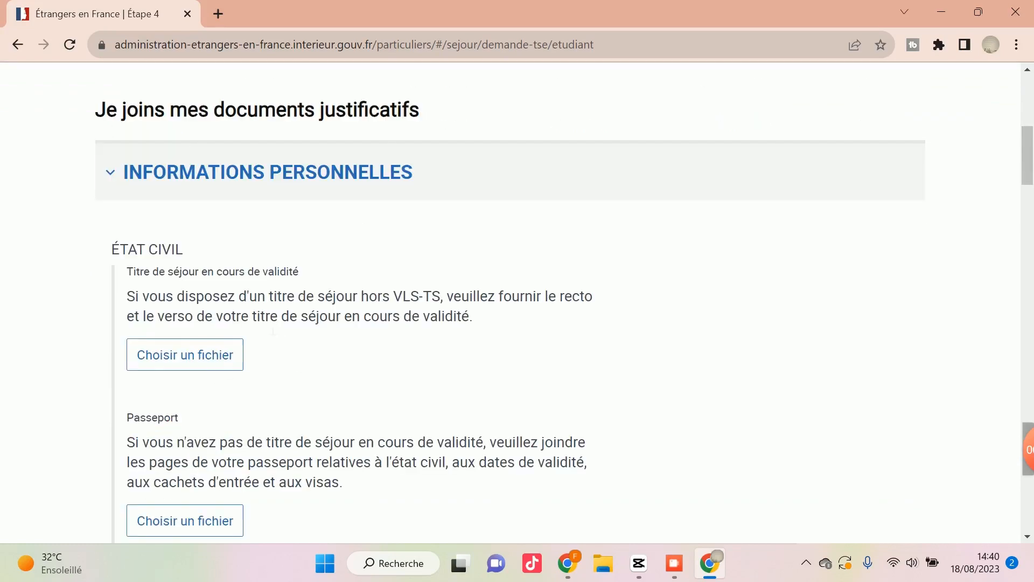
pyautogui.scroll(-10, 294, 336)
pyautogui.scroll(-18, 271, 329)
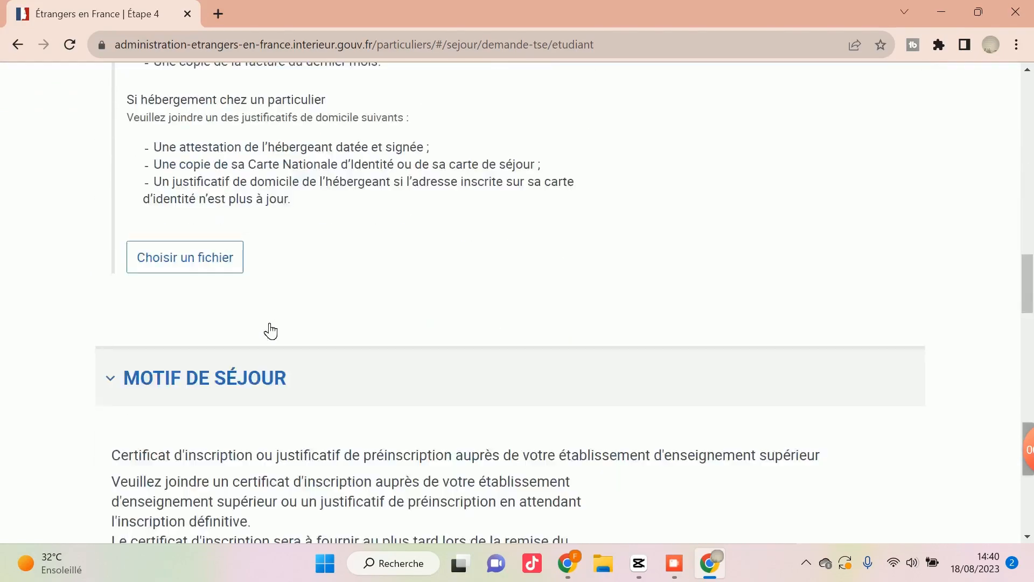
pyautogui.scroll(-5, 274, 331)
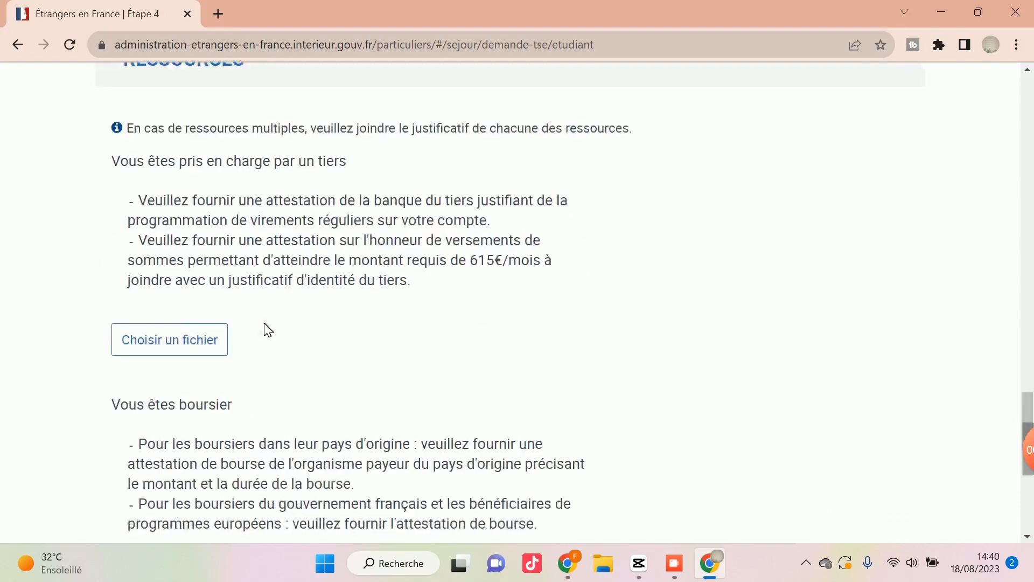
pyautogui.scroll(12, 263, 327)
pyautogui.scroll(20, 266, 327)
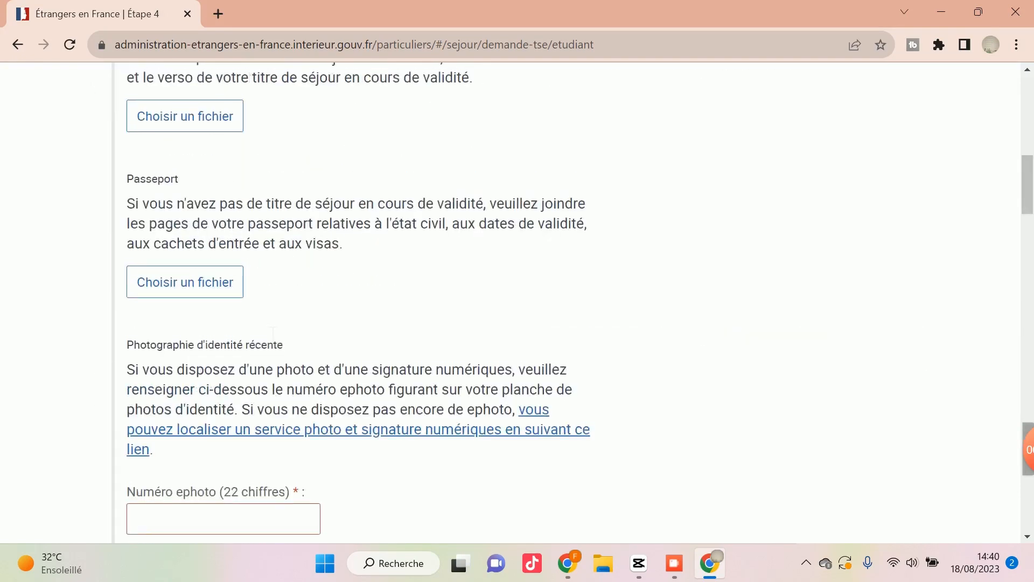
pyautogui.scroll(-3, 432, 361)
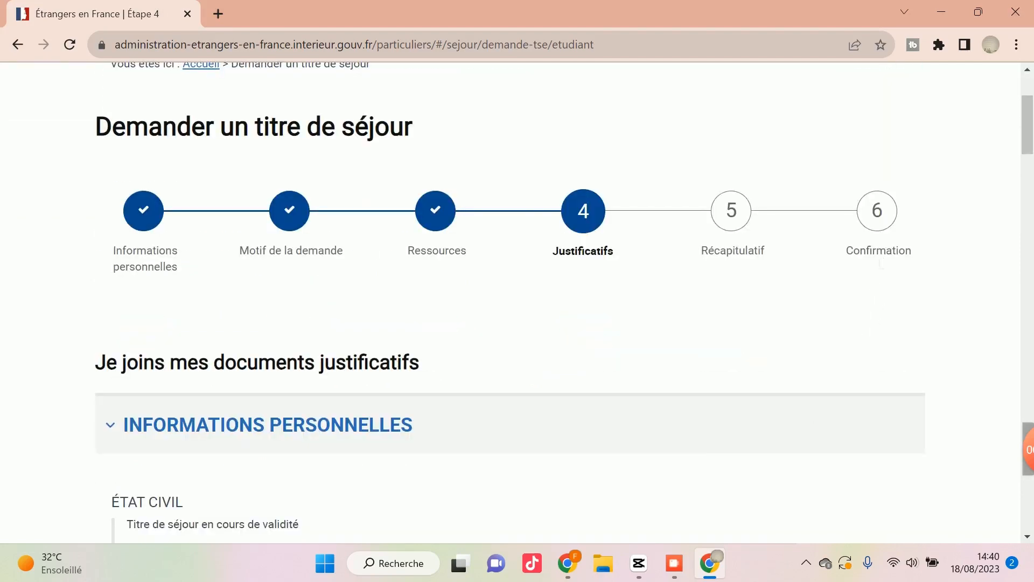
pyautogui.scroll(1, 781, 253)
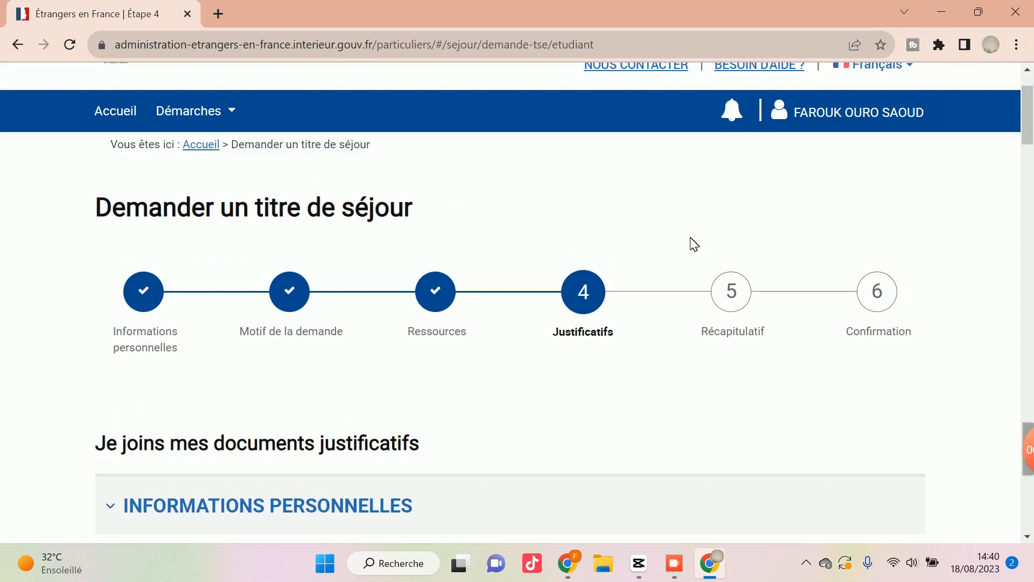
pyautogui.scroll(-1, 694, 245)
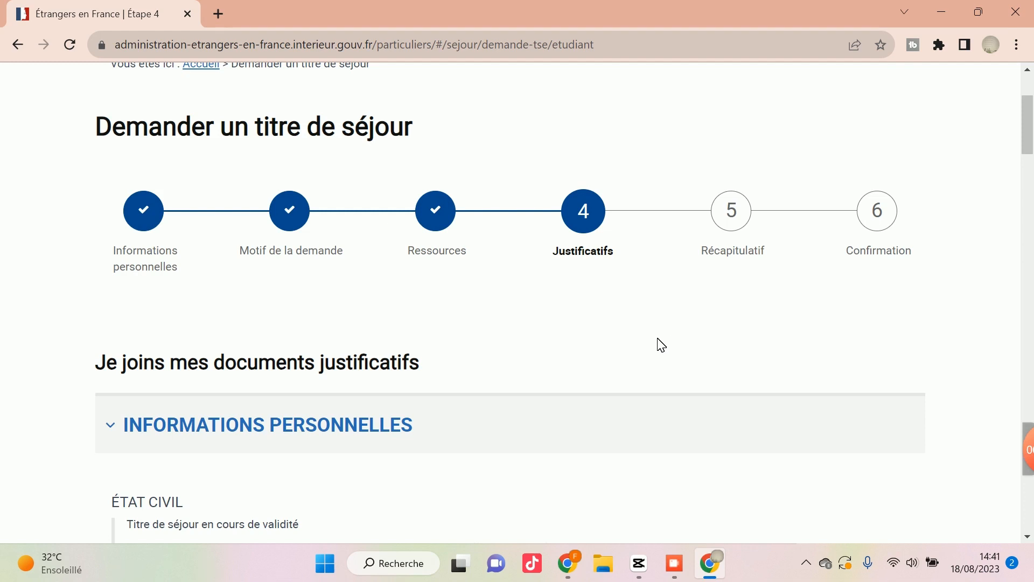
pyautogui.scroll(2, 675, 381)
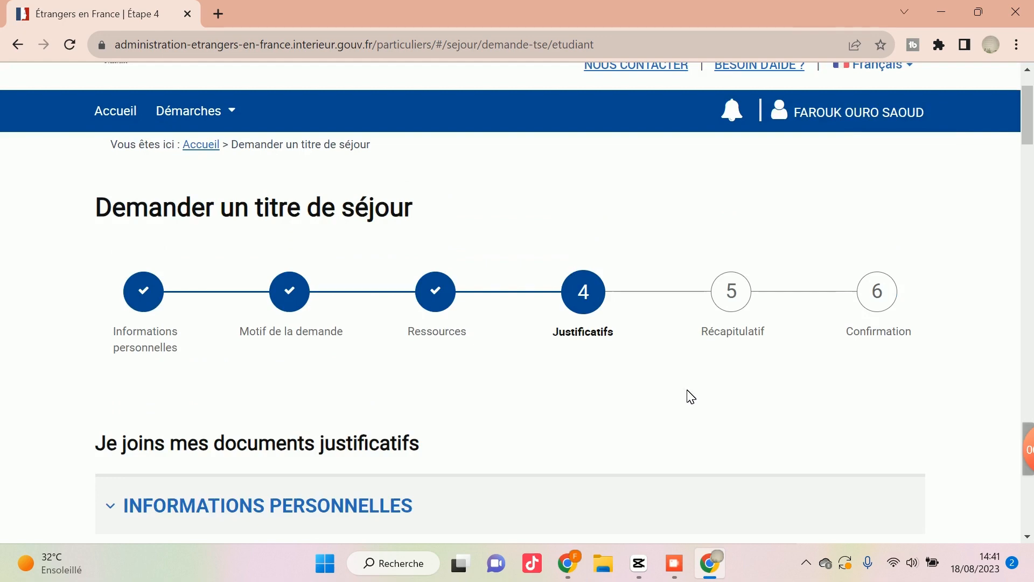
pyautogui.scroll(-2, 688, 397)
pyautogui.scroll(2, 689, 398)
pyautogui.scroll(-6, 695, 400)
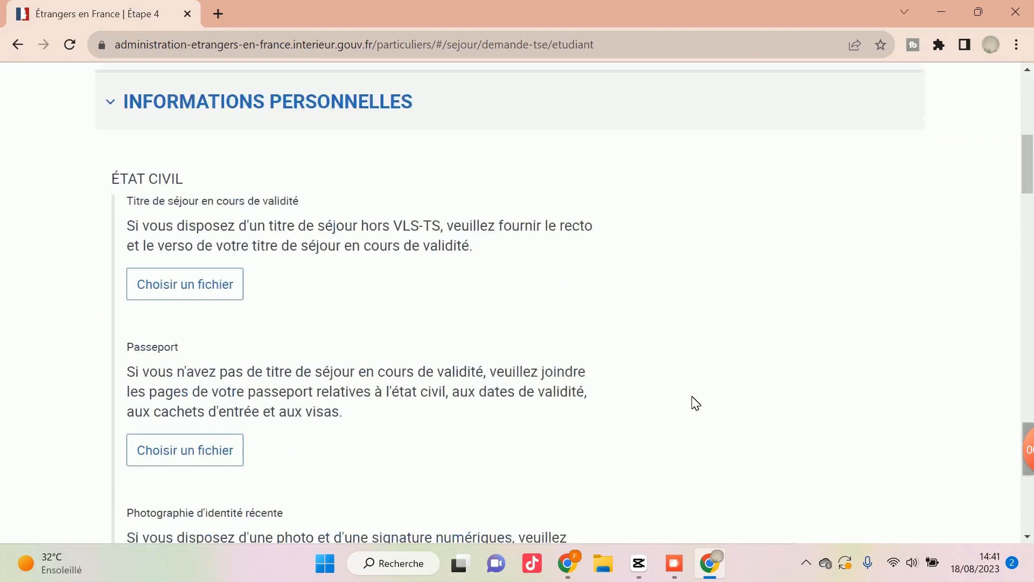
pyautogui.scroll(1, 696, 403)
pyautogui.scroll(3, 696, 403)
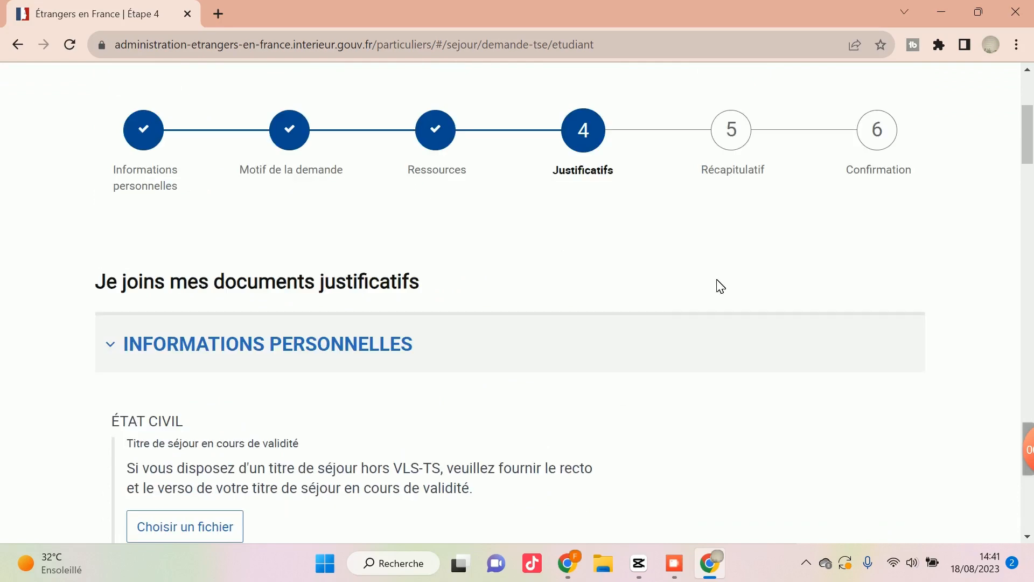
pyautogui.scroll(1, 663, 334)
pyautogui.scroll(4, 661, 335)
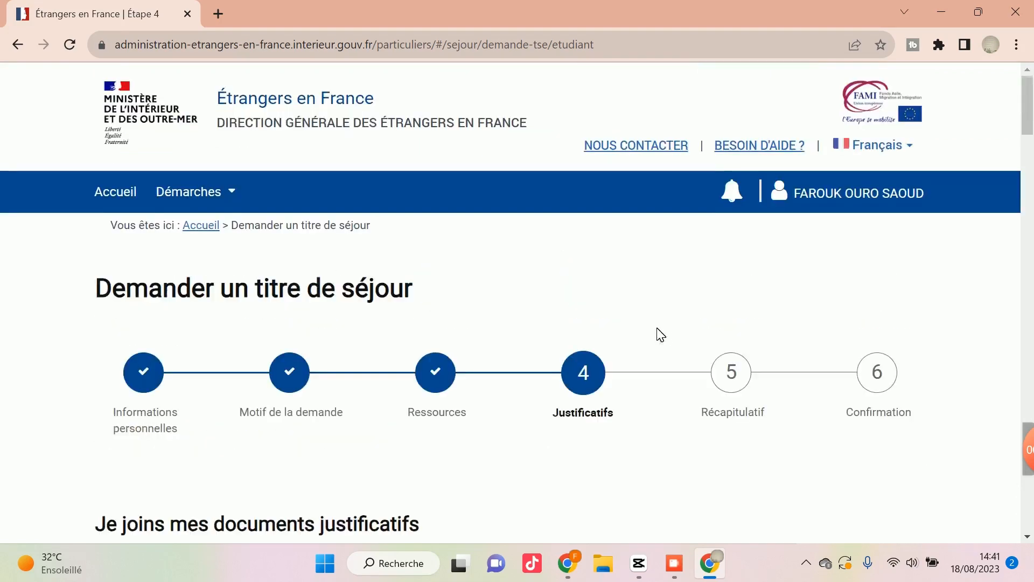
pyautogui.scroll(-1, 657, 345)
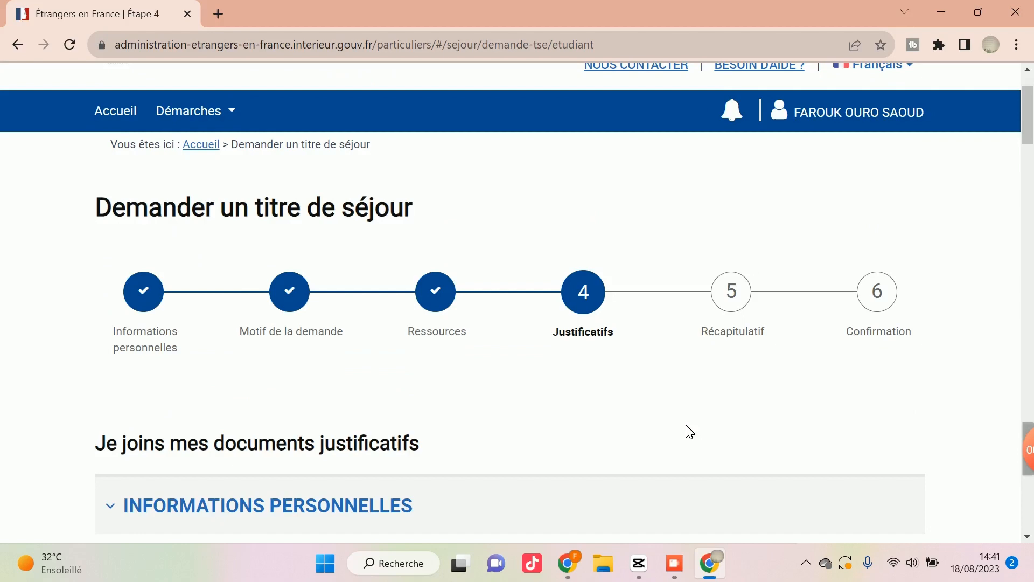
pyautogui.scroll(1, 751, 399)
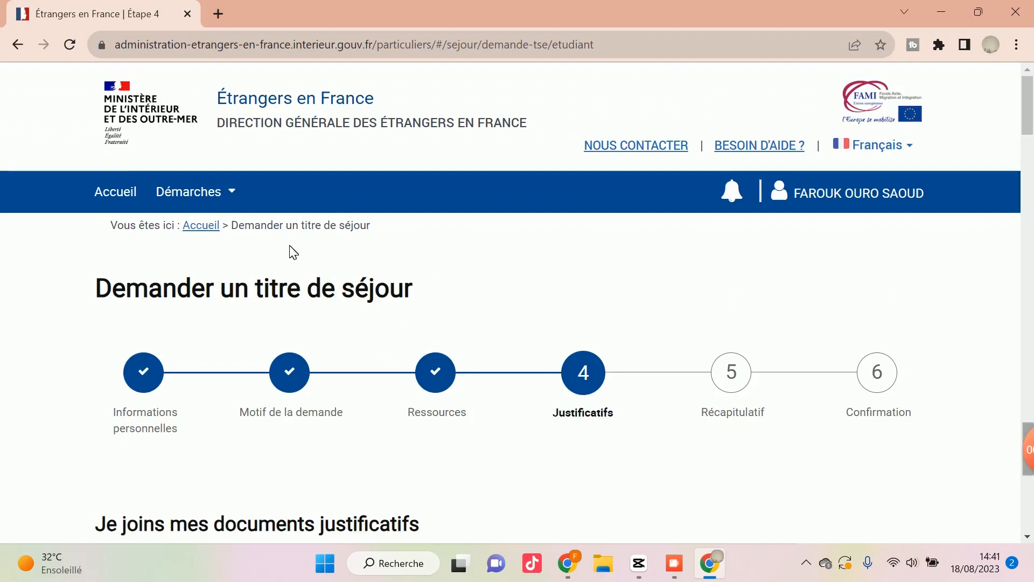
pyautogui.scroll(-10, 718, 367)
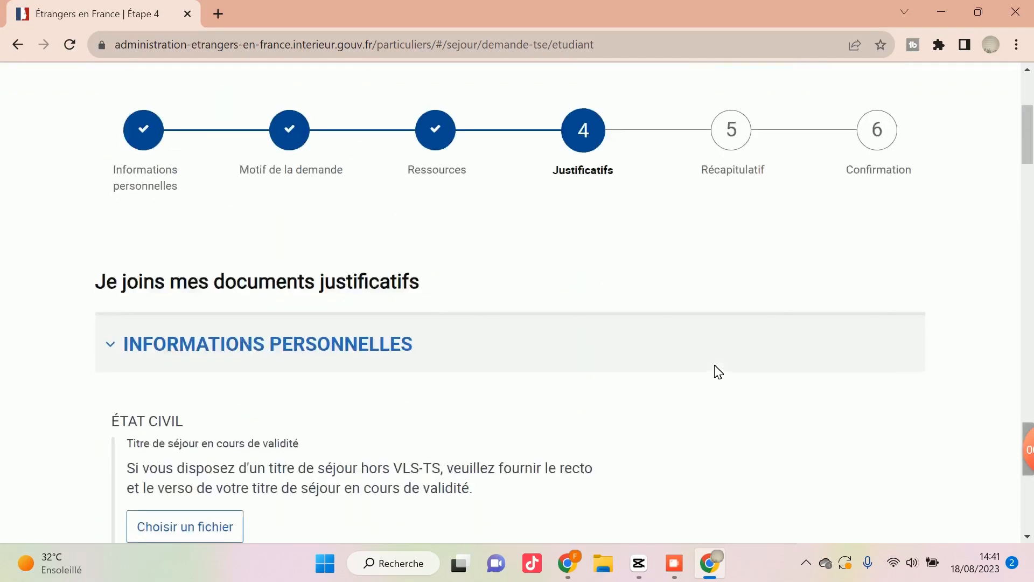
pyautogui.scroll(-4, 718, 371)
pyautogui.scroll(14, 722, 370)
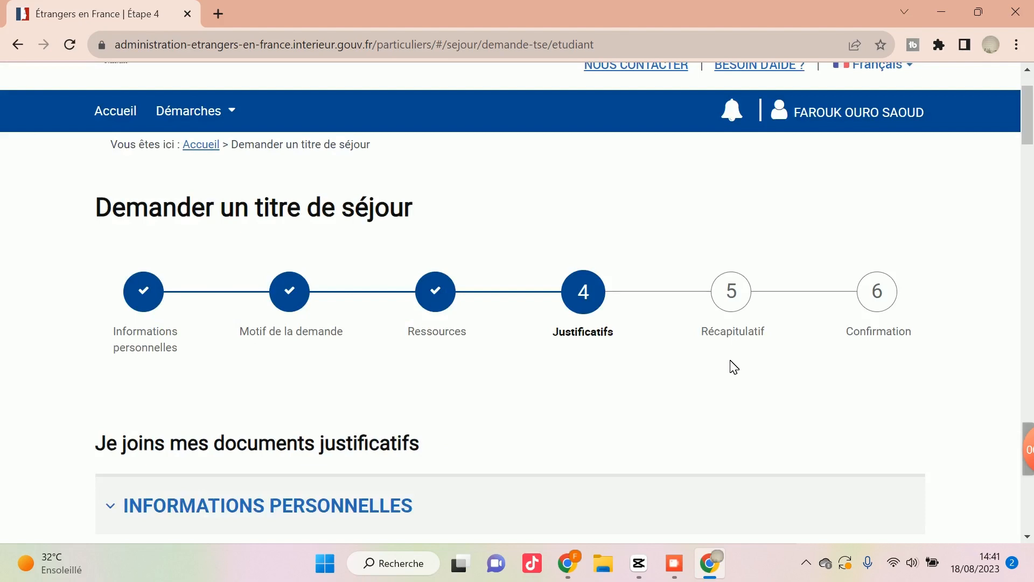
pyautogui.scroll(-3, 704, 365)
# Check the options available for the signed-in user's account, then dismiss them.
pyautogui.scroll(5, 704, 364)
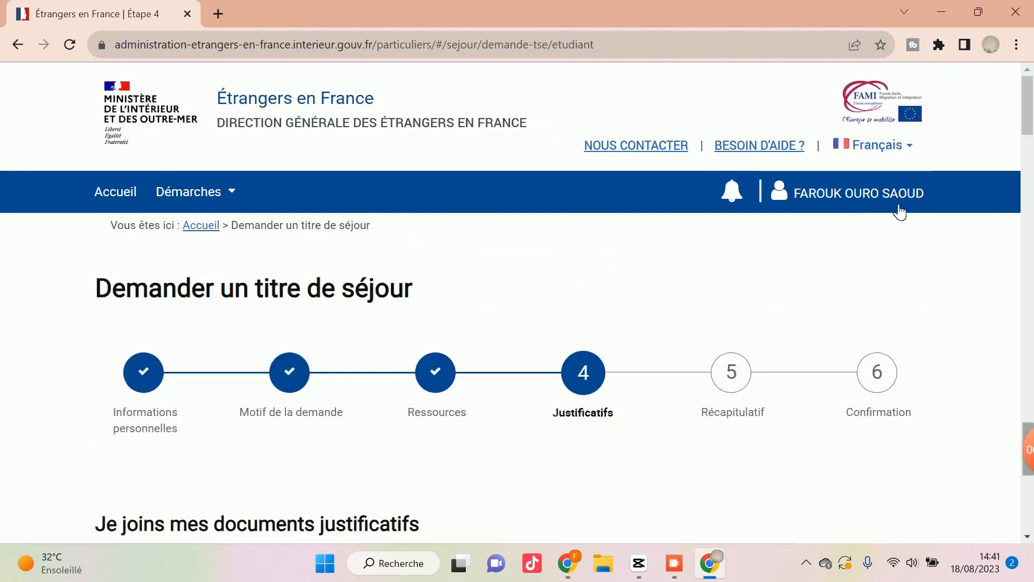
pyautogui.click(860, 202)
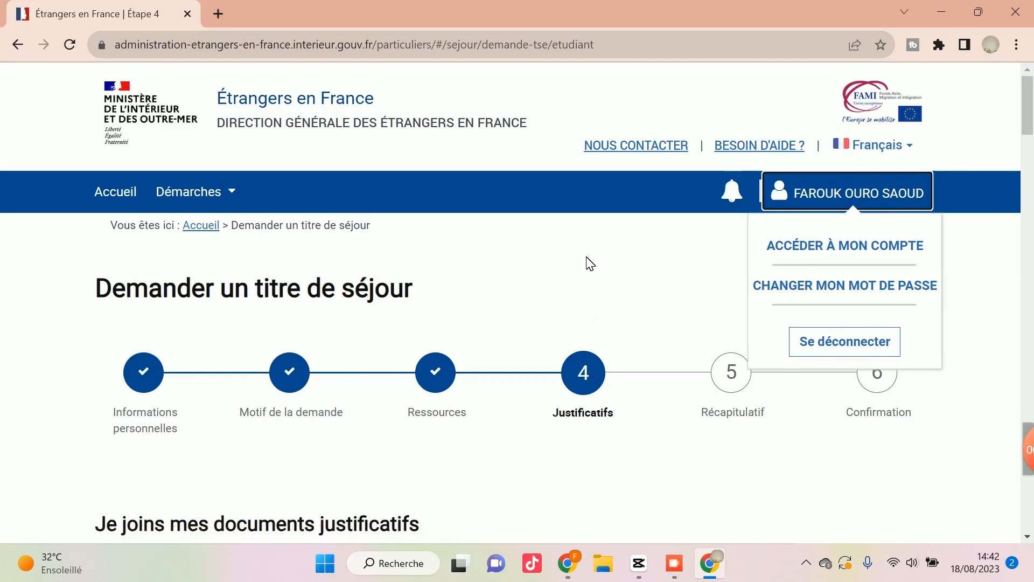
pyautogui.scroll(-4, 608, 261)
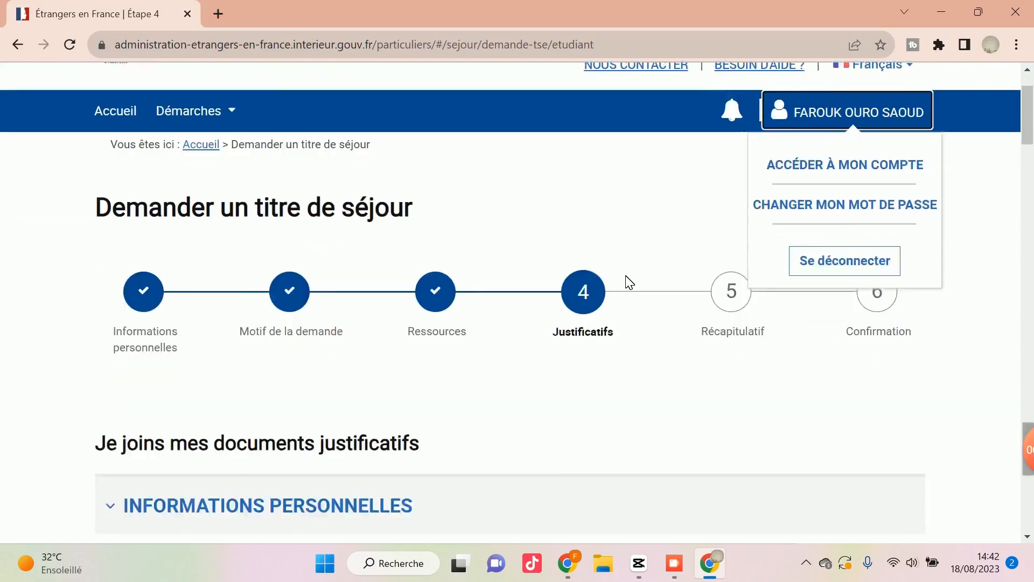
pyautogui.scroll(2, 633, 294)
pyautogui.click(636, 223)
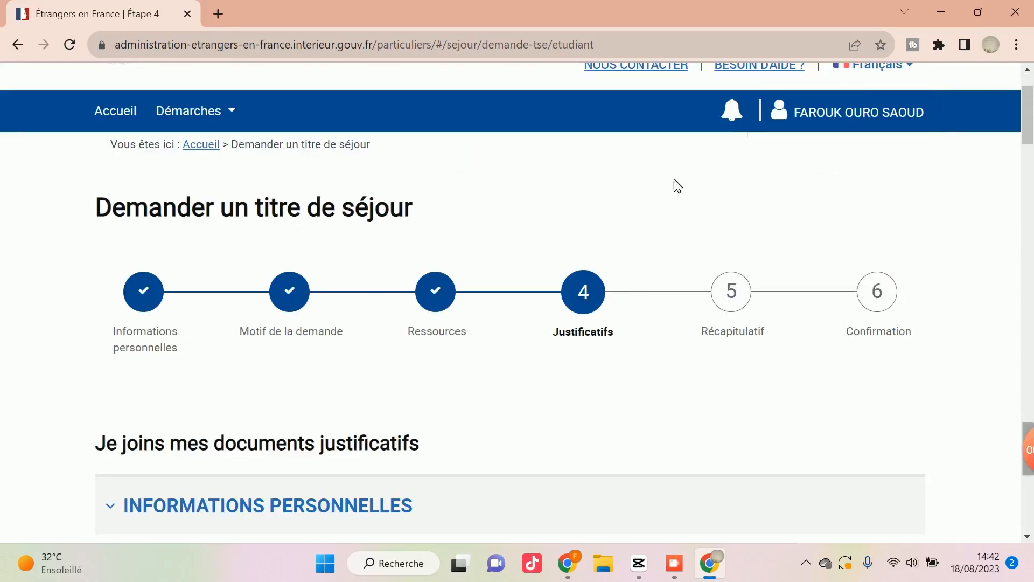
# Check Mes Notifications for unread messages about the residence permit application.
pyautogui.click(745, 123)
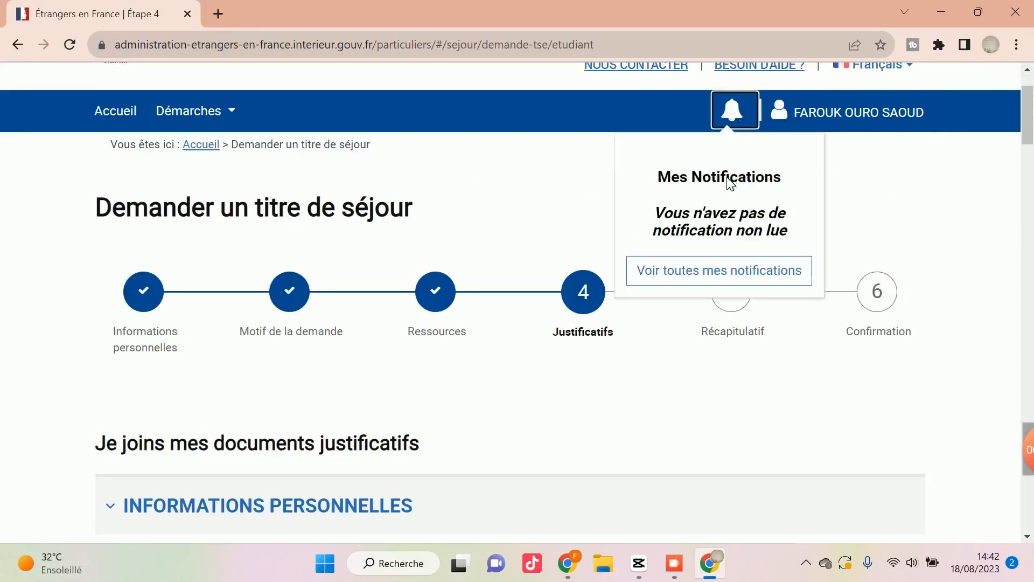
pyautogui.moveTo(659, 177); pyautogui.dragTo(745, 214)
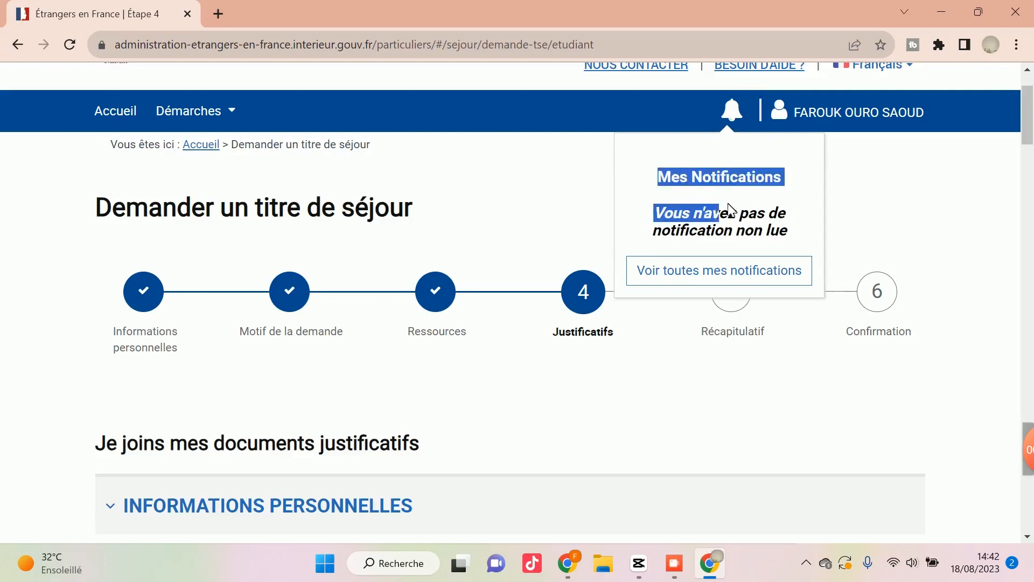
pyautogui.click(727, 197)
pyautogui.scroll(-5, 702, 200)
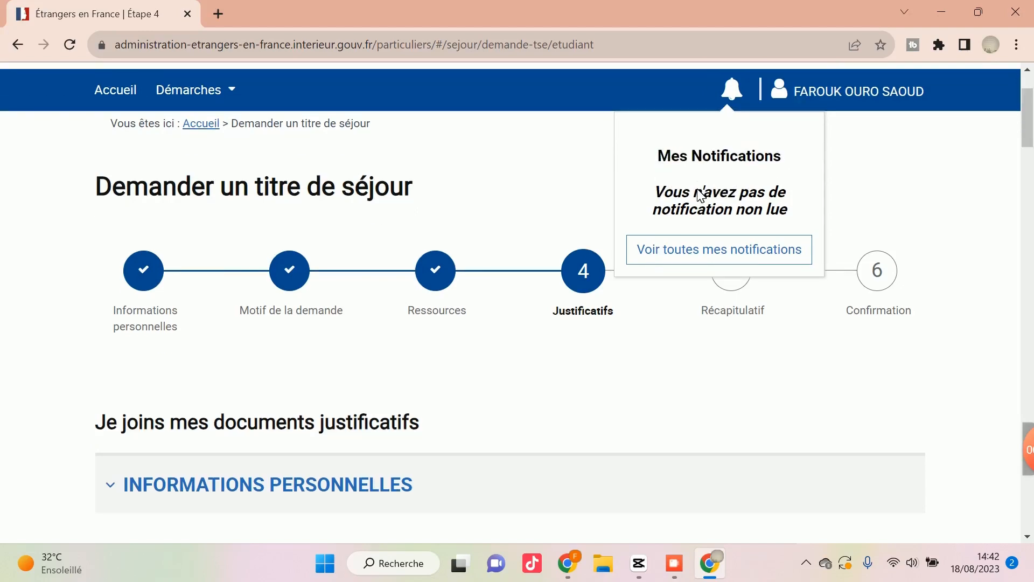
pyautogui.scroll(4, 692, 210)
pyautogui.scroll(-10, 690, 212)
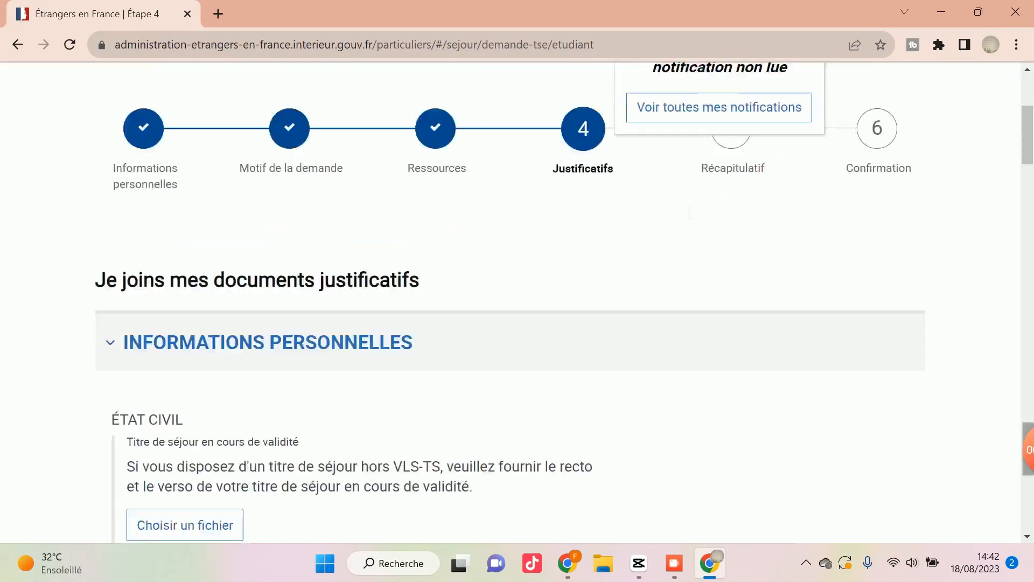
pyautogui.scroll(-15, 690, 211)
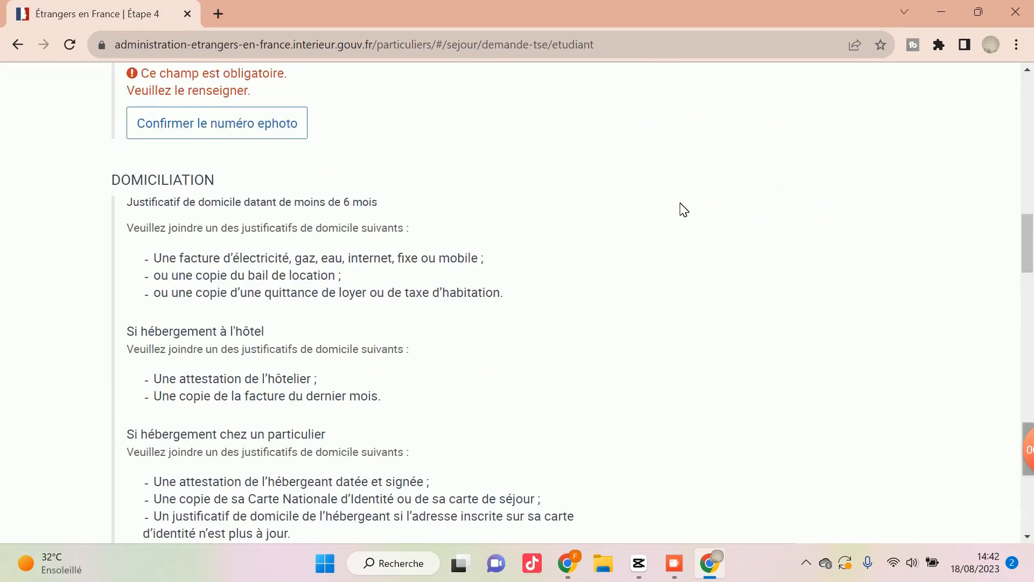
pyautogui.scroll(20, 514, 273)
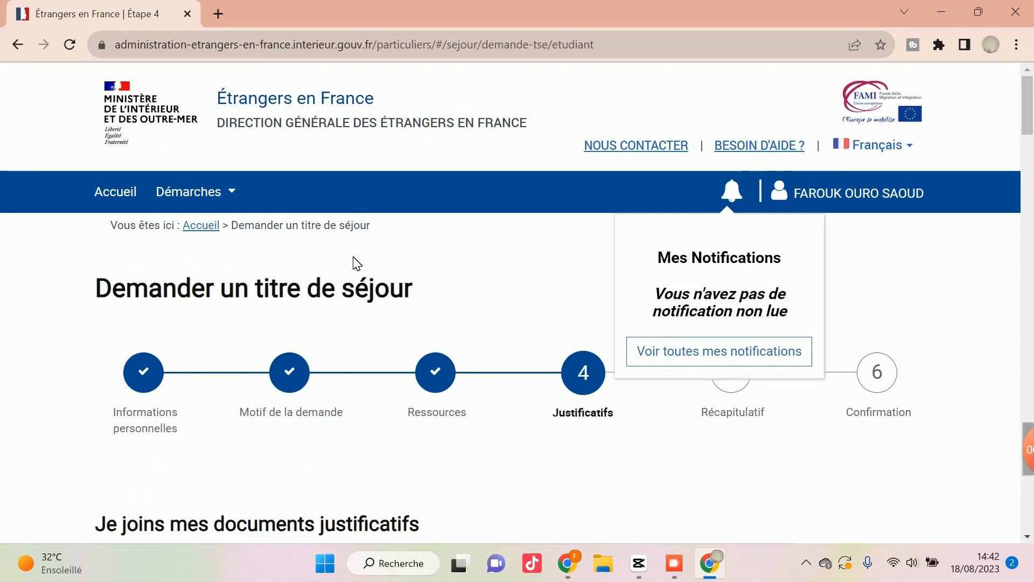
pyautogui.scroll(-15, 355, 264)
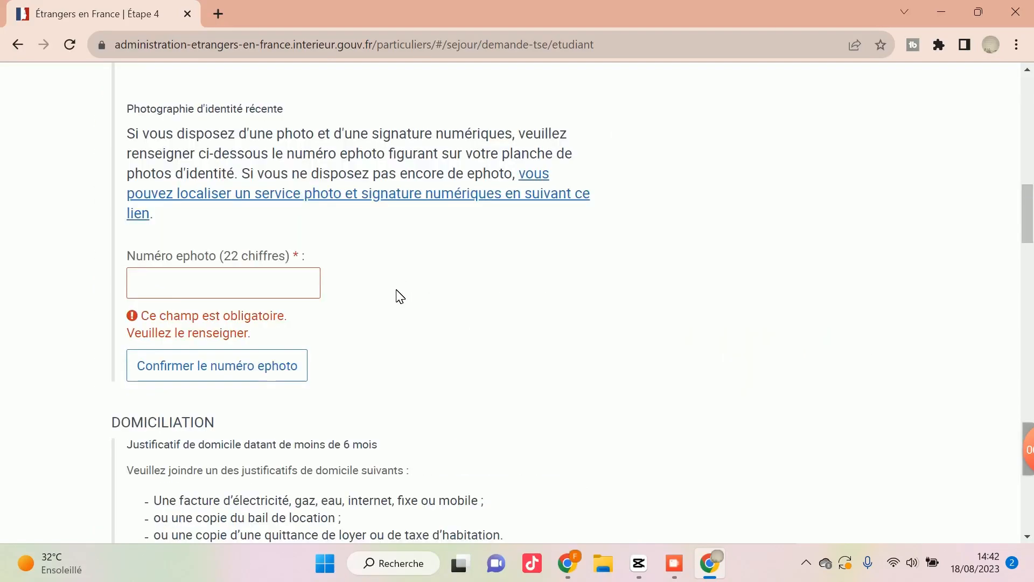